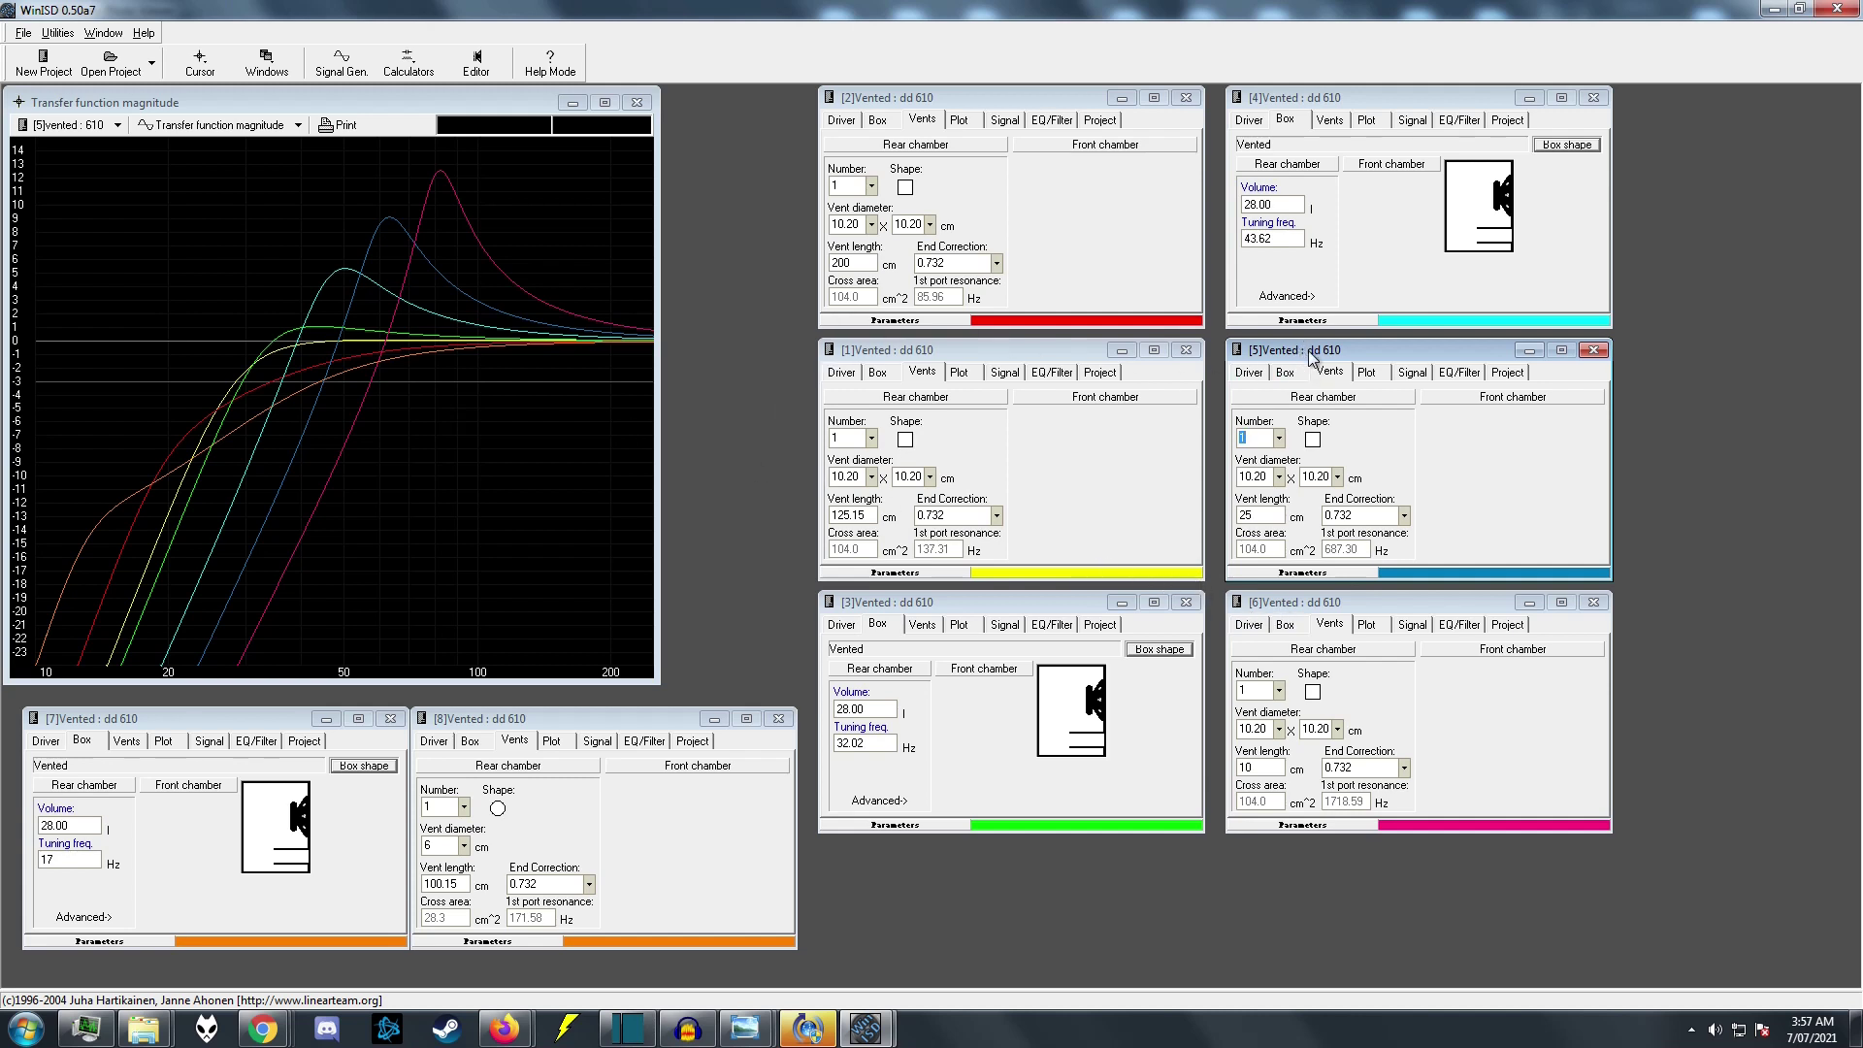
Show design 5's box settings, tuned at 57.67 Hz, and probe its response on the transfer function graph.
left_click(1285, 371)
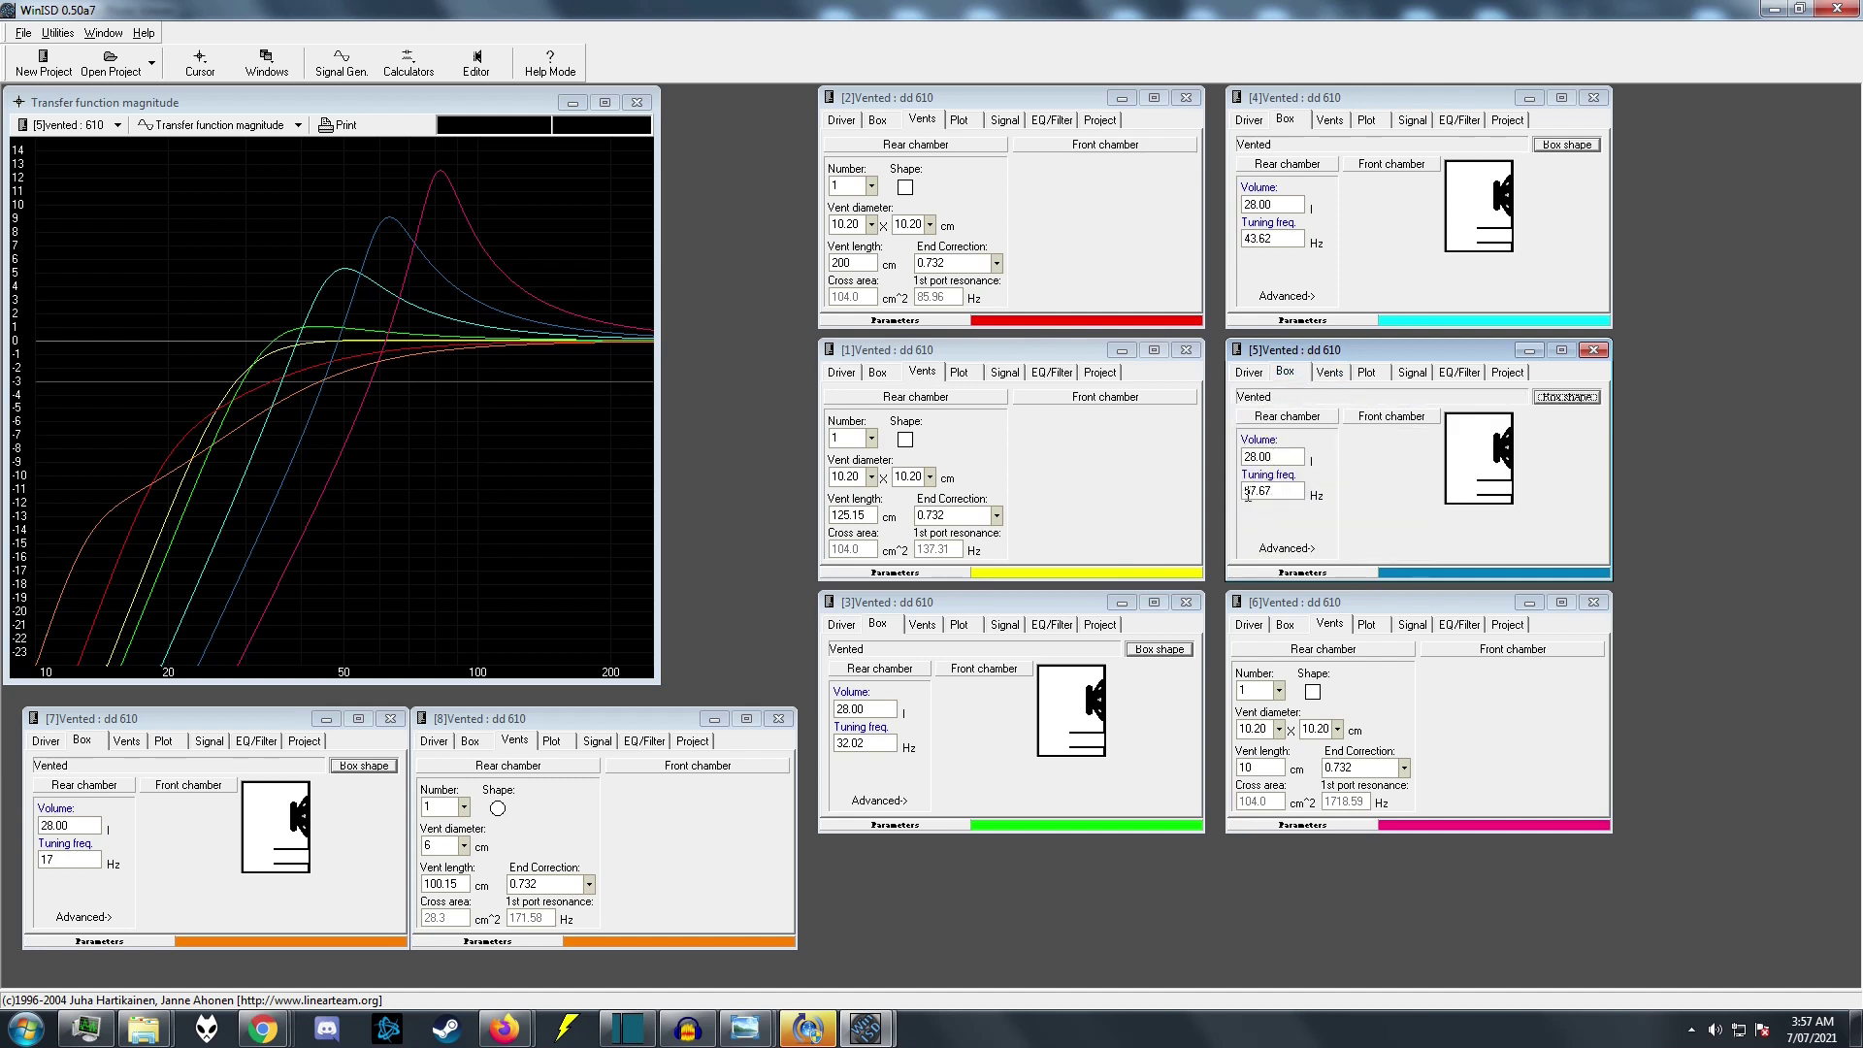
left_click(612, 330)
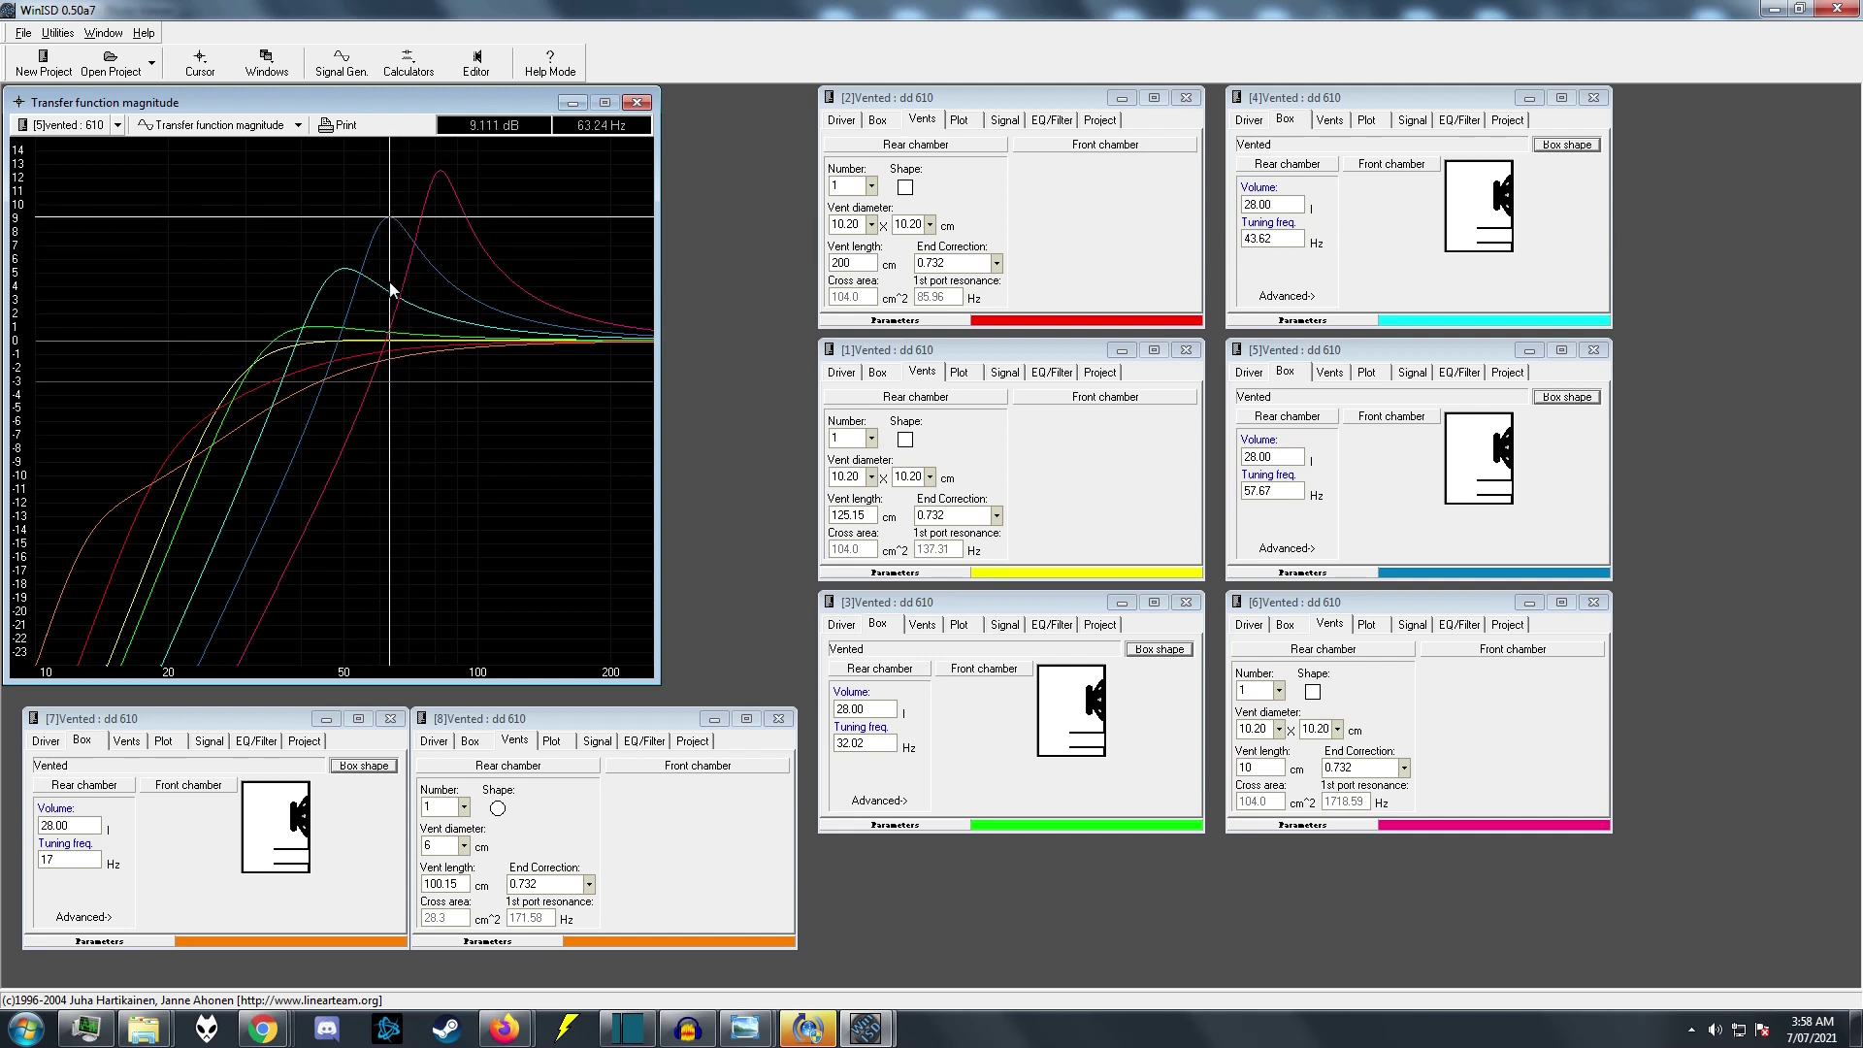
key("ctrl+Tab")
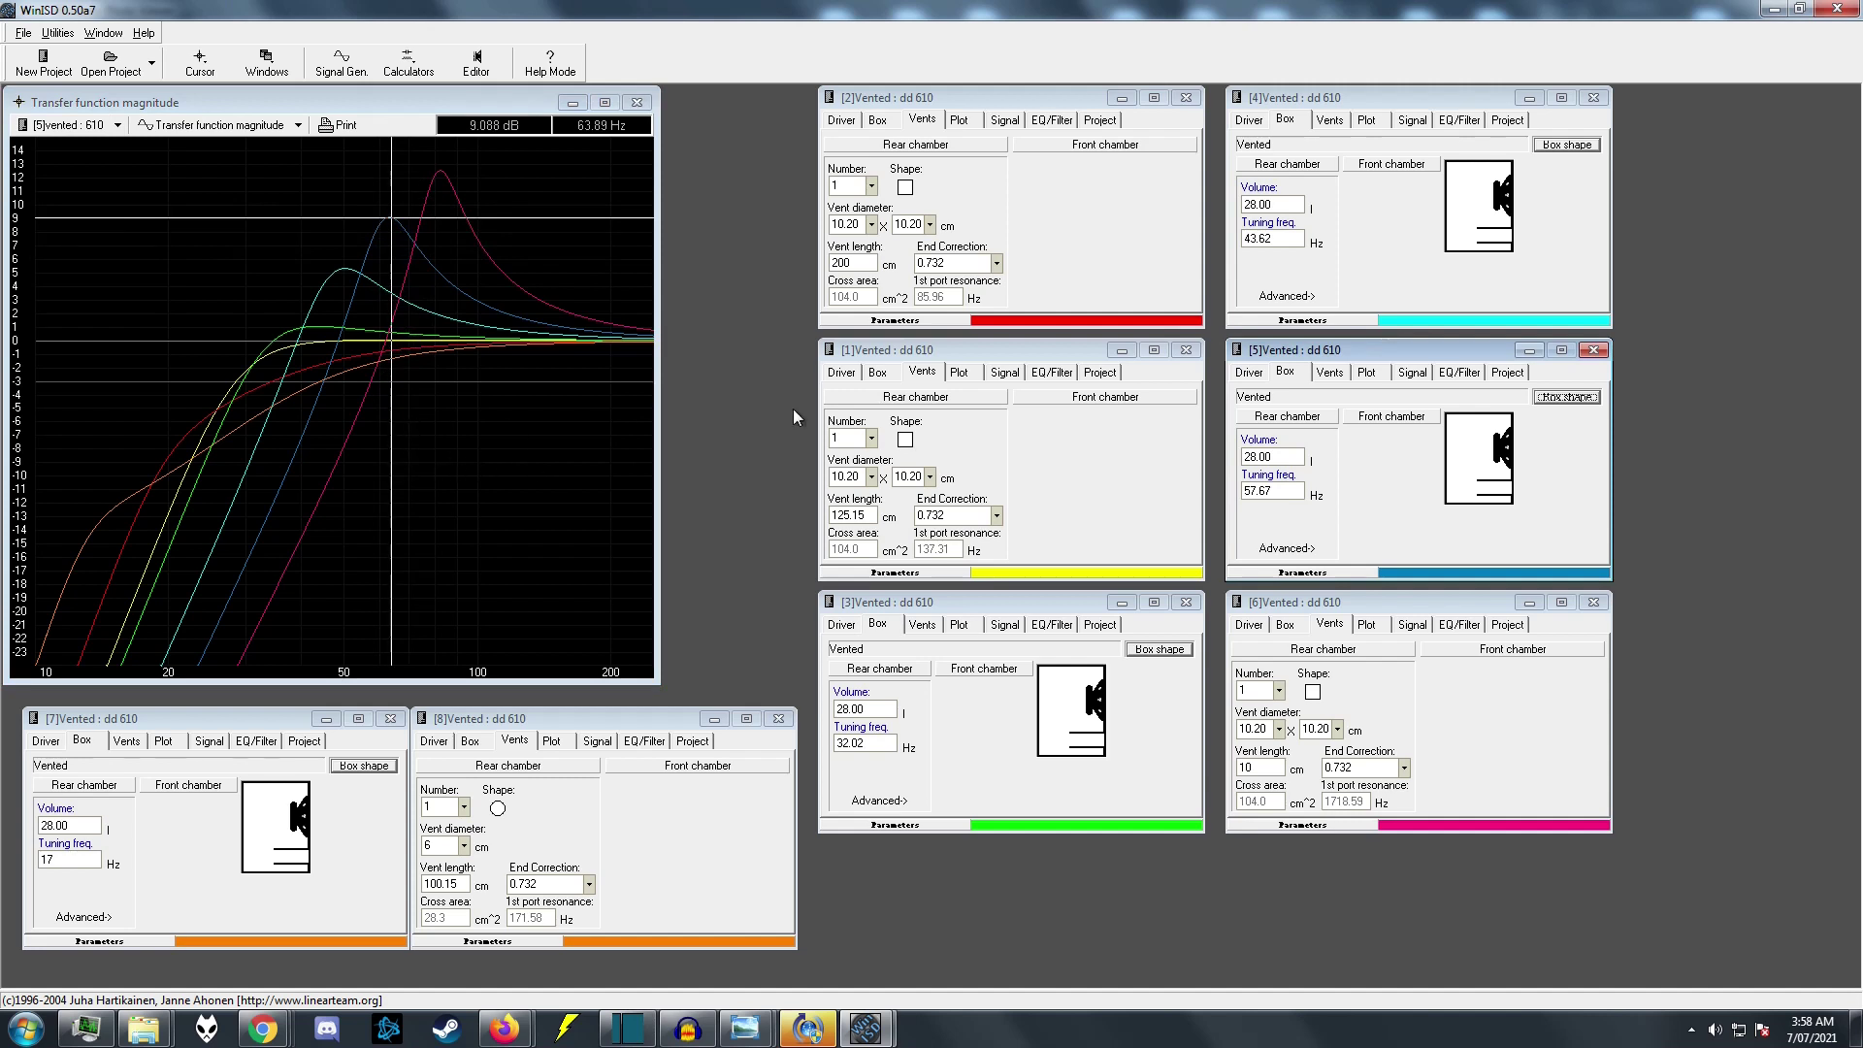
Trace design 2's response down to about 23 Hz, then design 5's down to about 20 Hz.
left_click(941, 97)
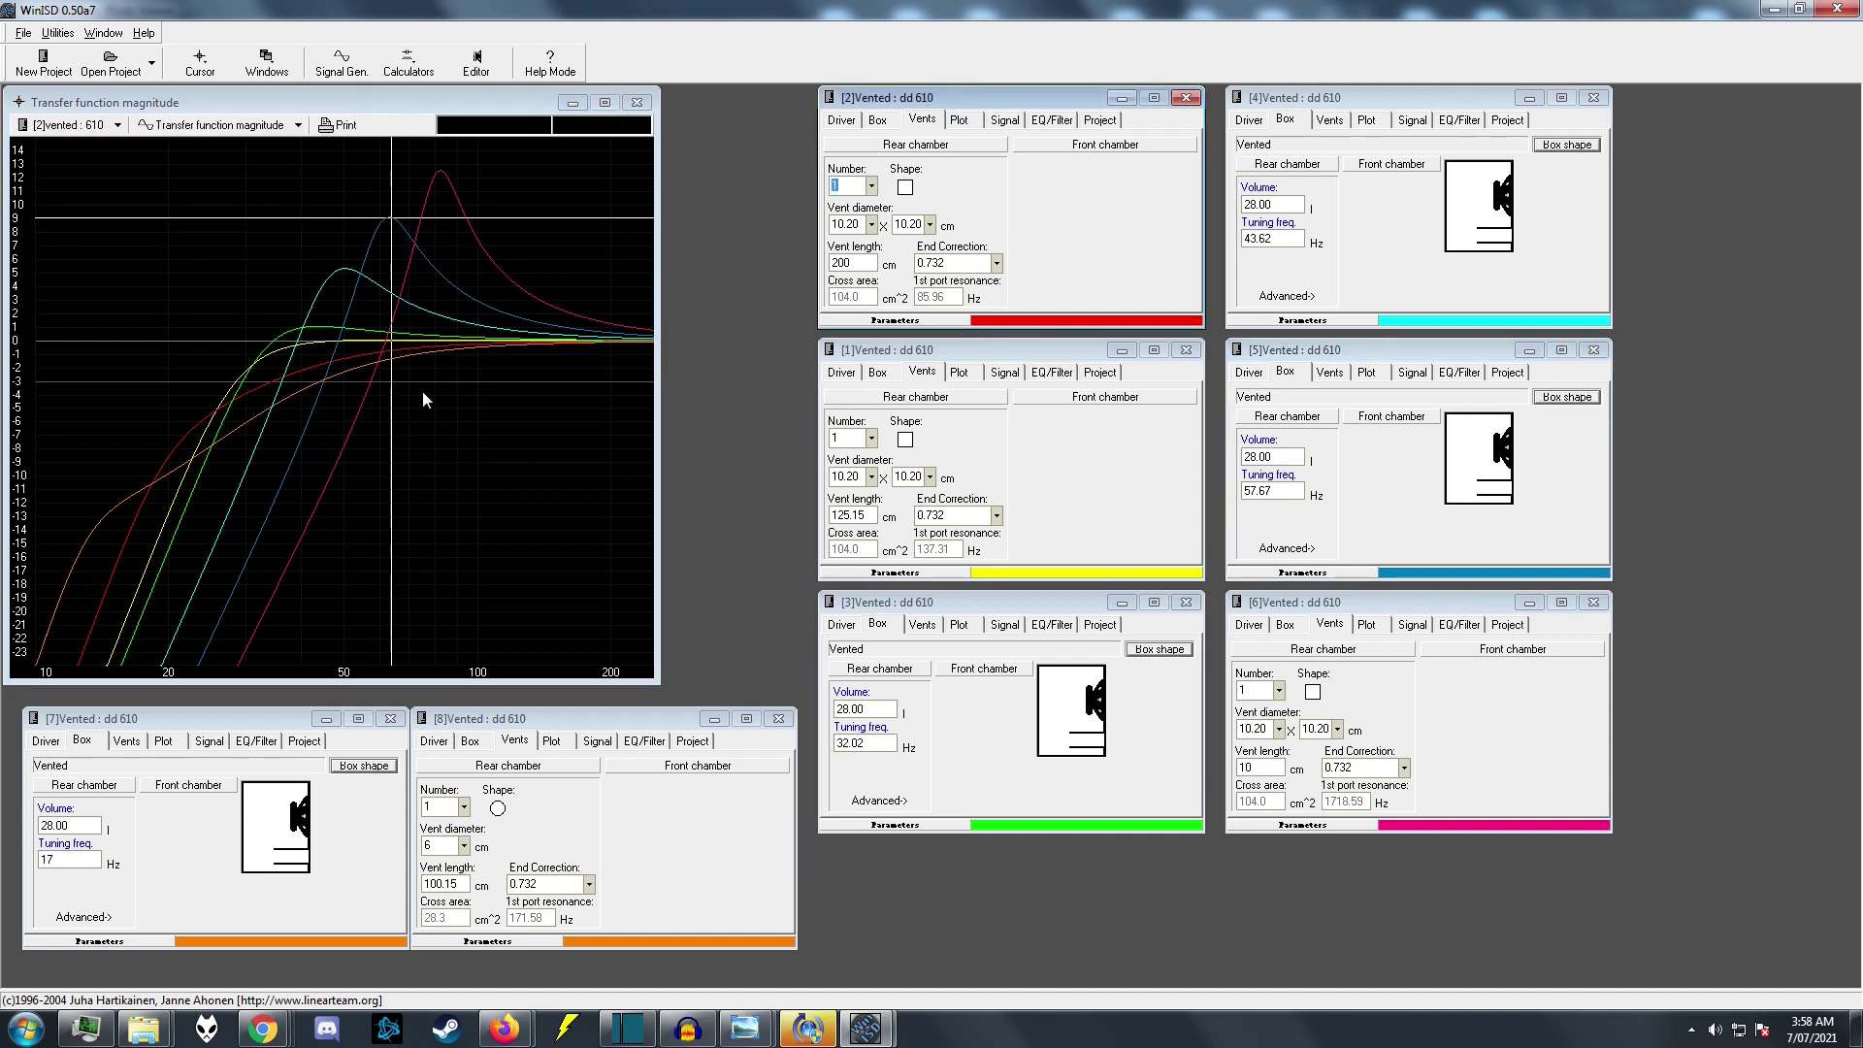
left_click_drag(421, 395, 173, 545)
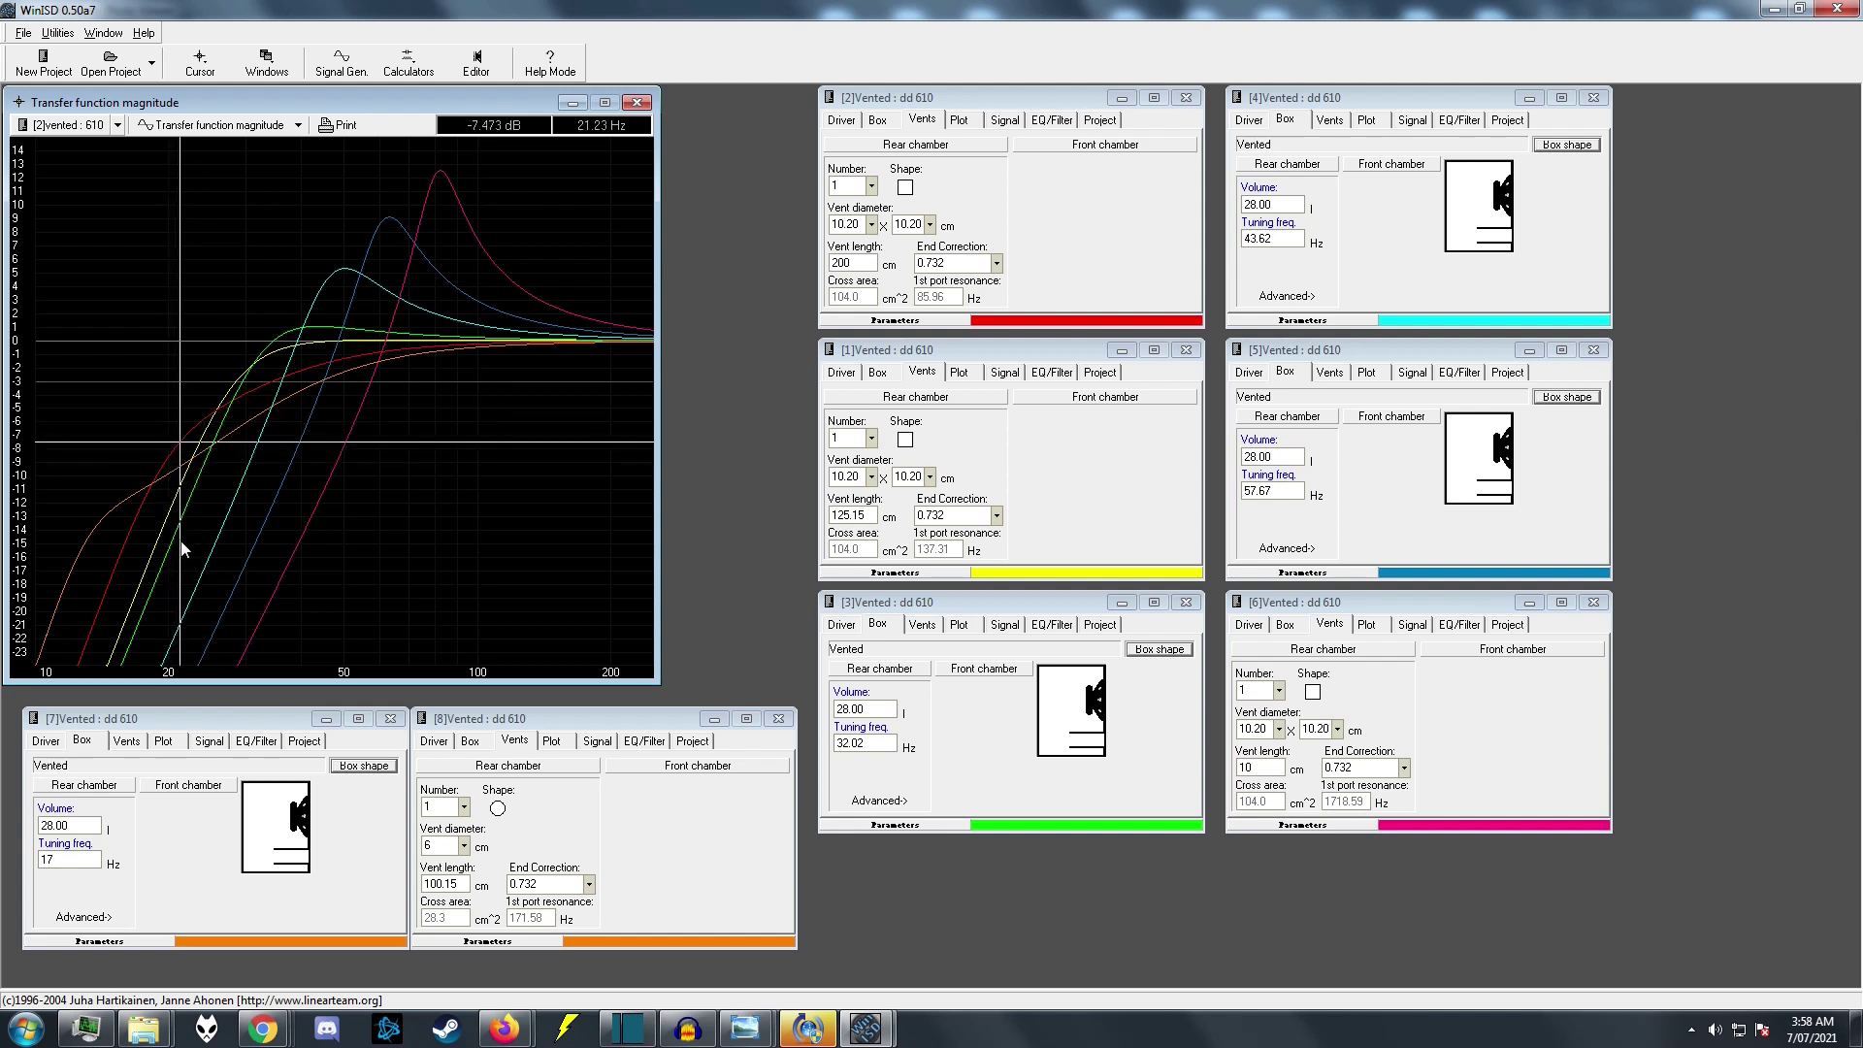
left_click(1293, 351)
left_click_drag(204, 582, 213, 622)
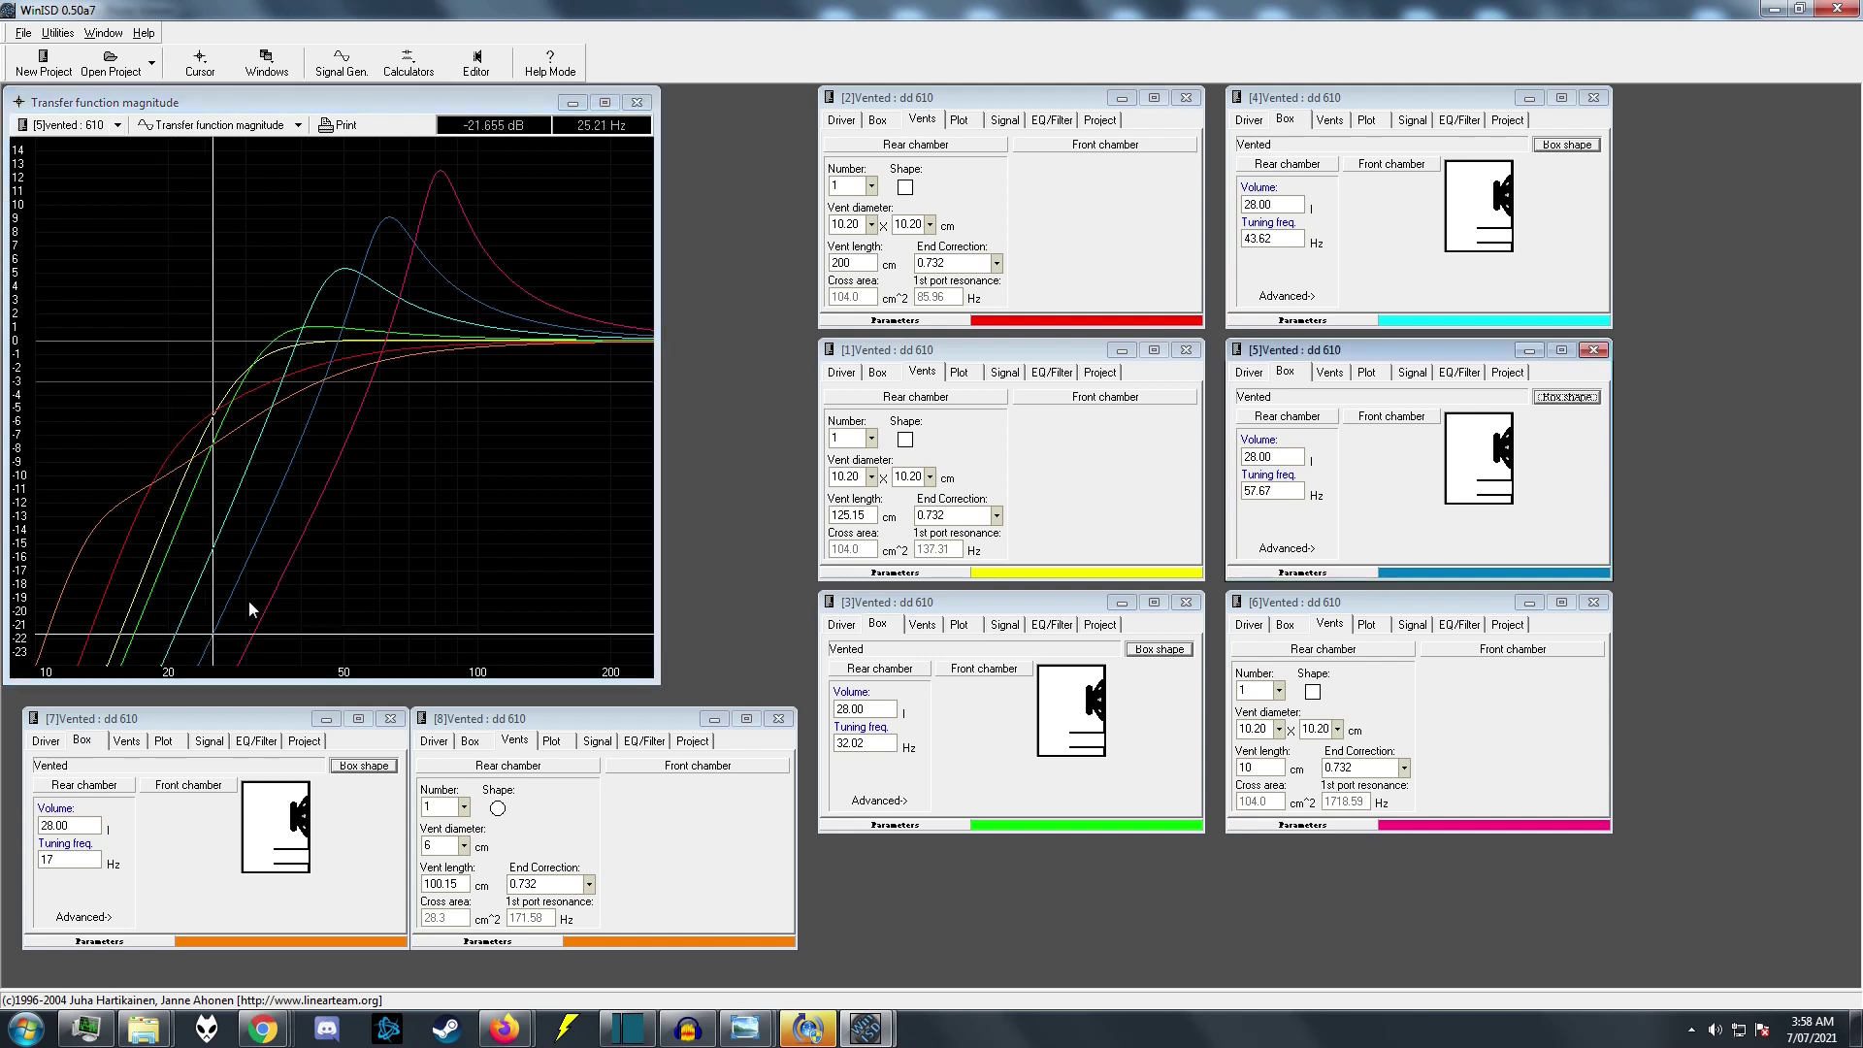
Read design 2's response near 112 and 117 Hz, then show its 28 l, 23.10 Hz box settings.
left_click(1118, 129)
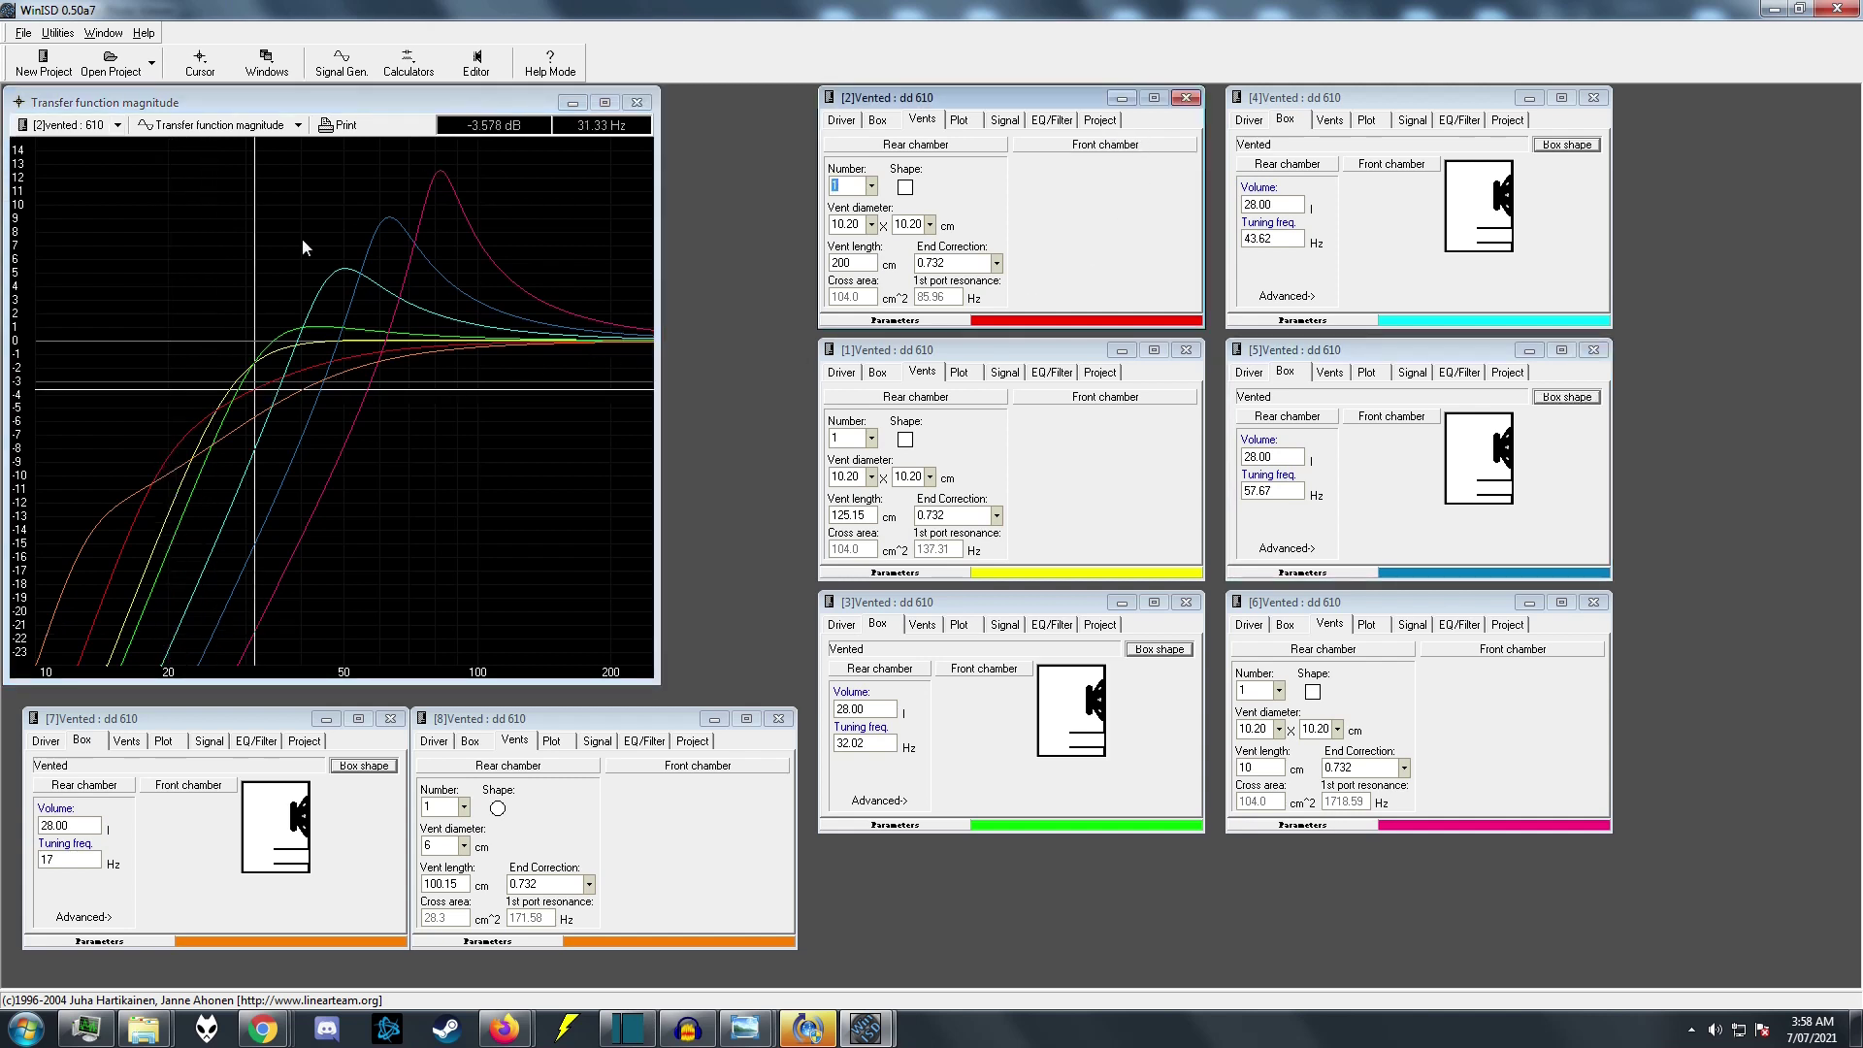
left_click(499, 490)
left_click(506, 490)
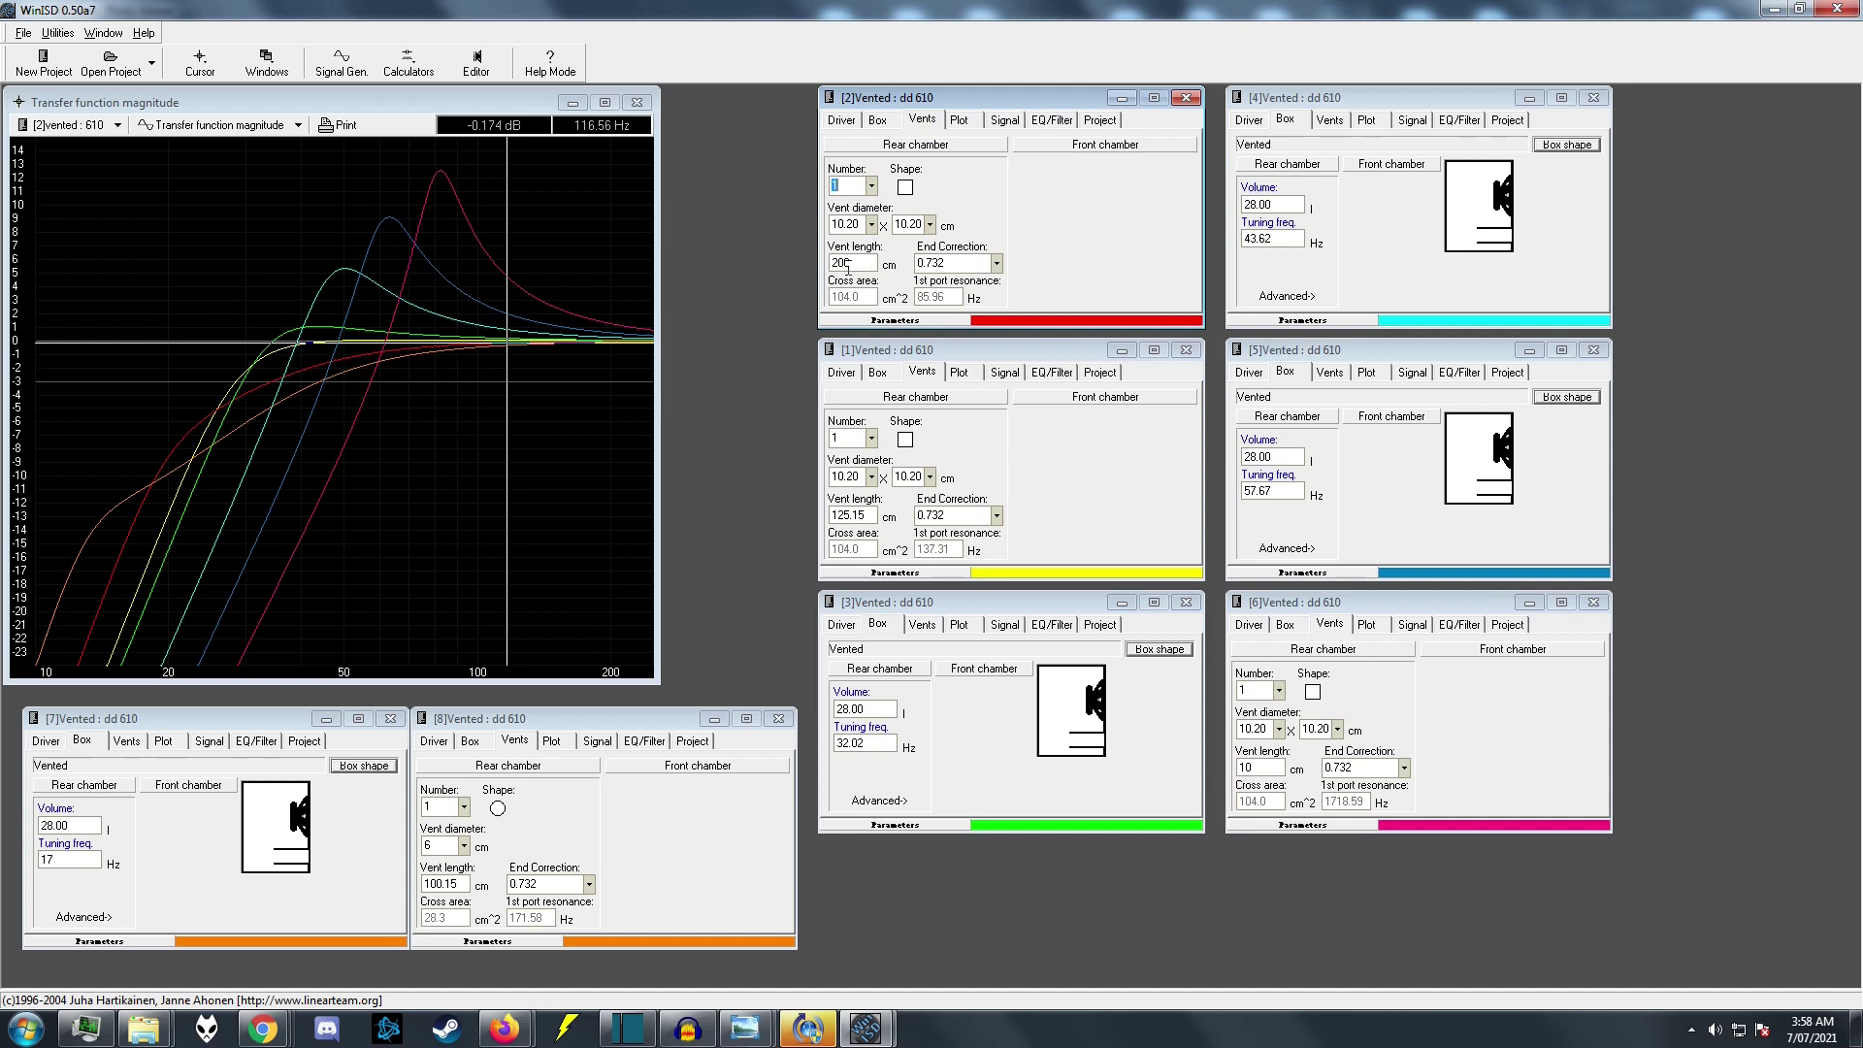
left_click(878, 119)
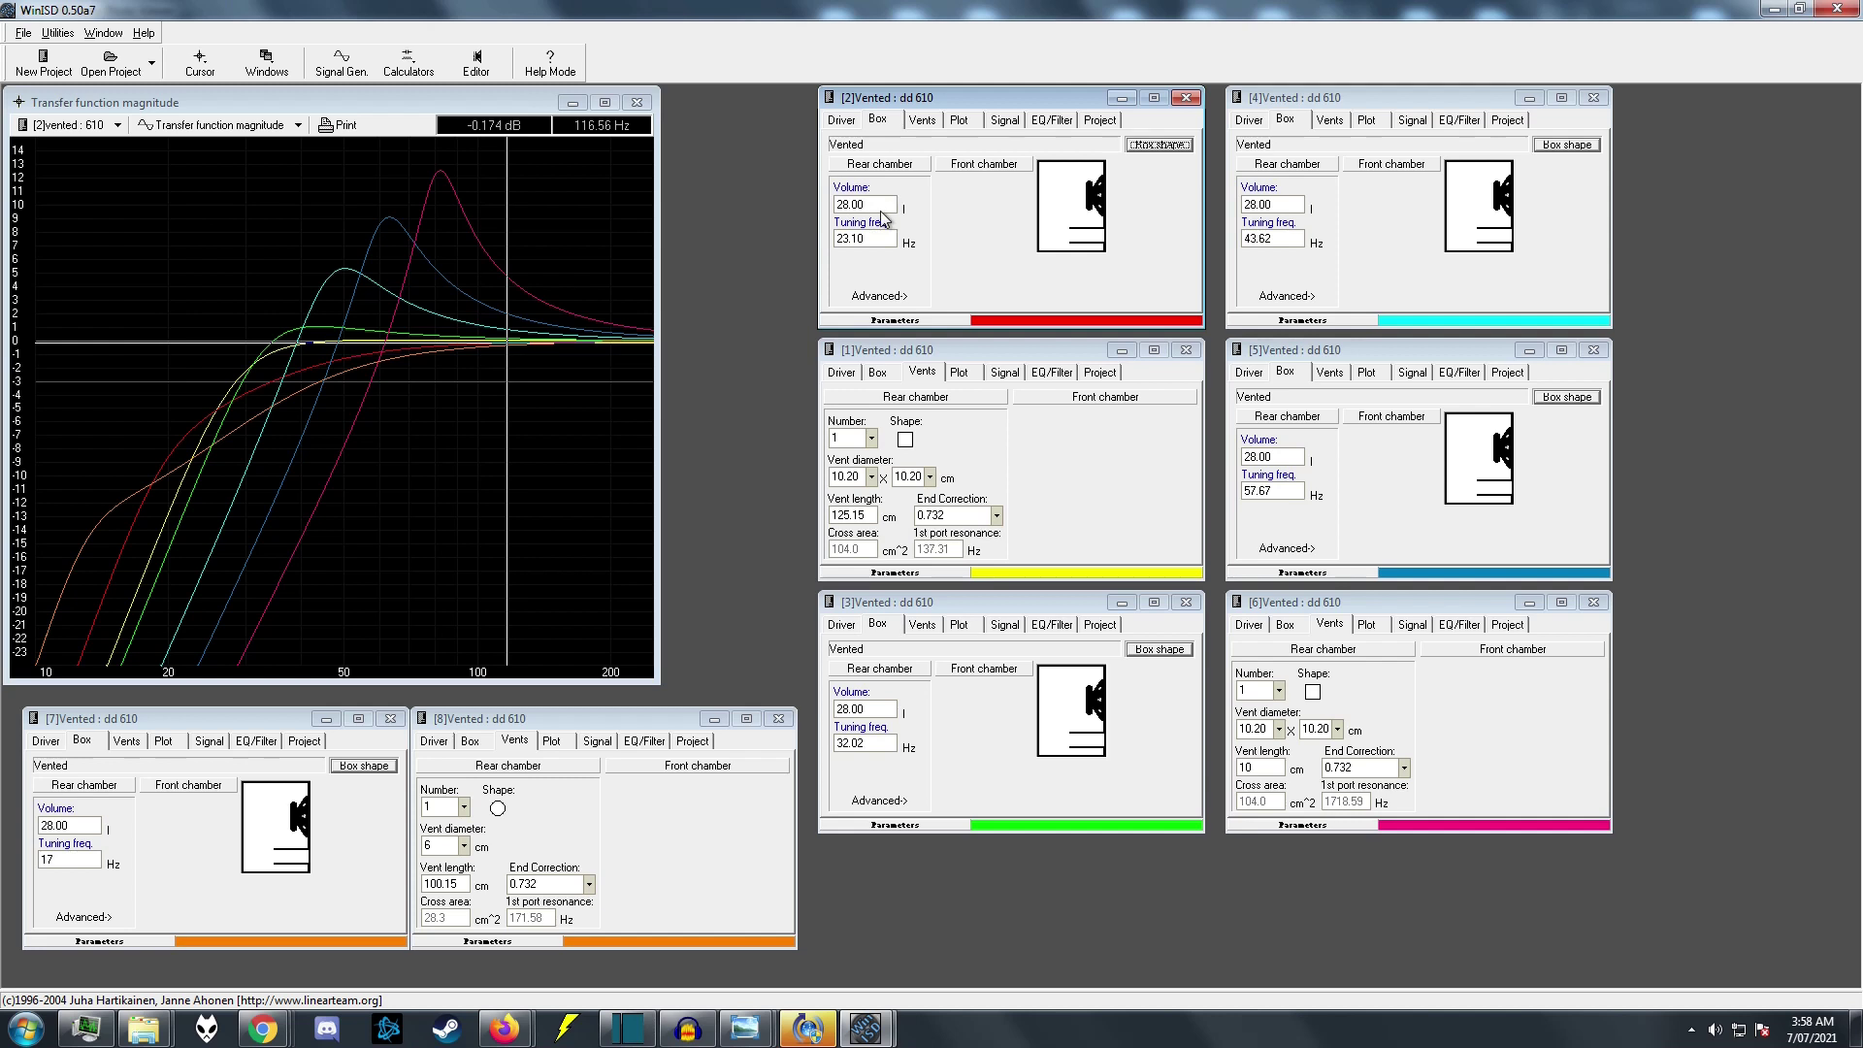
Return design 2 to its vent settings and check design 1's tuning before showing its vents.
left_click(920, 120)
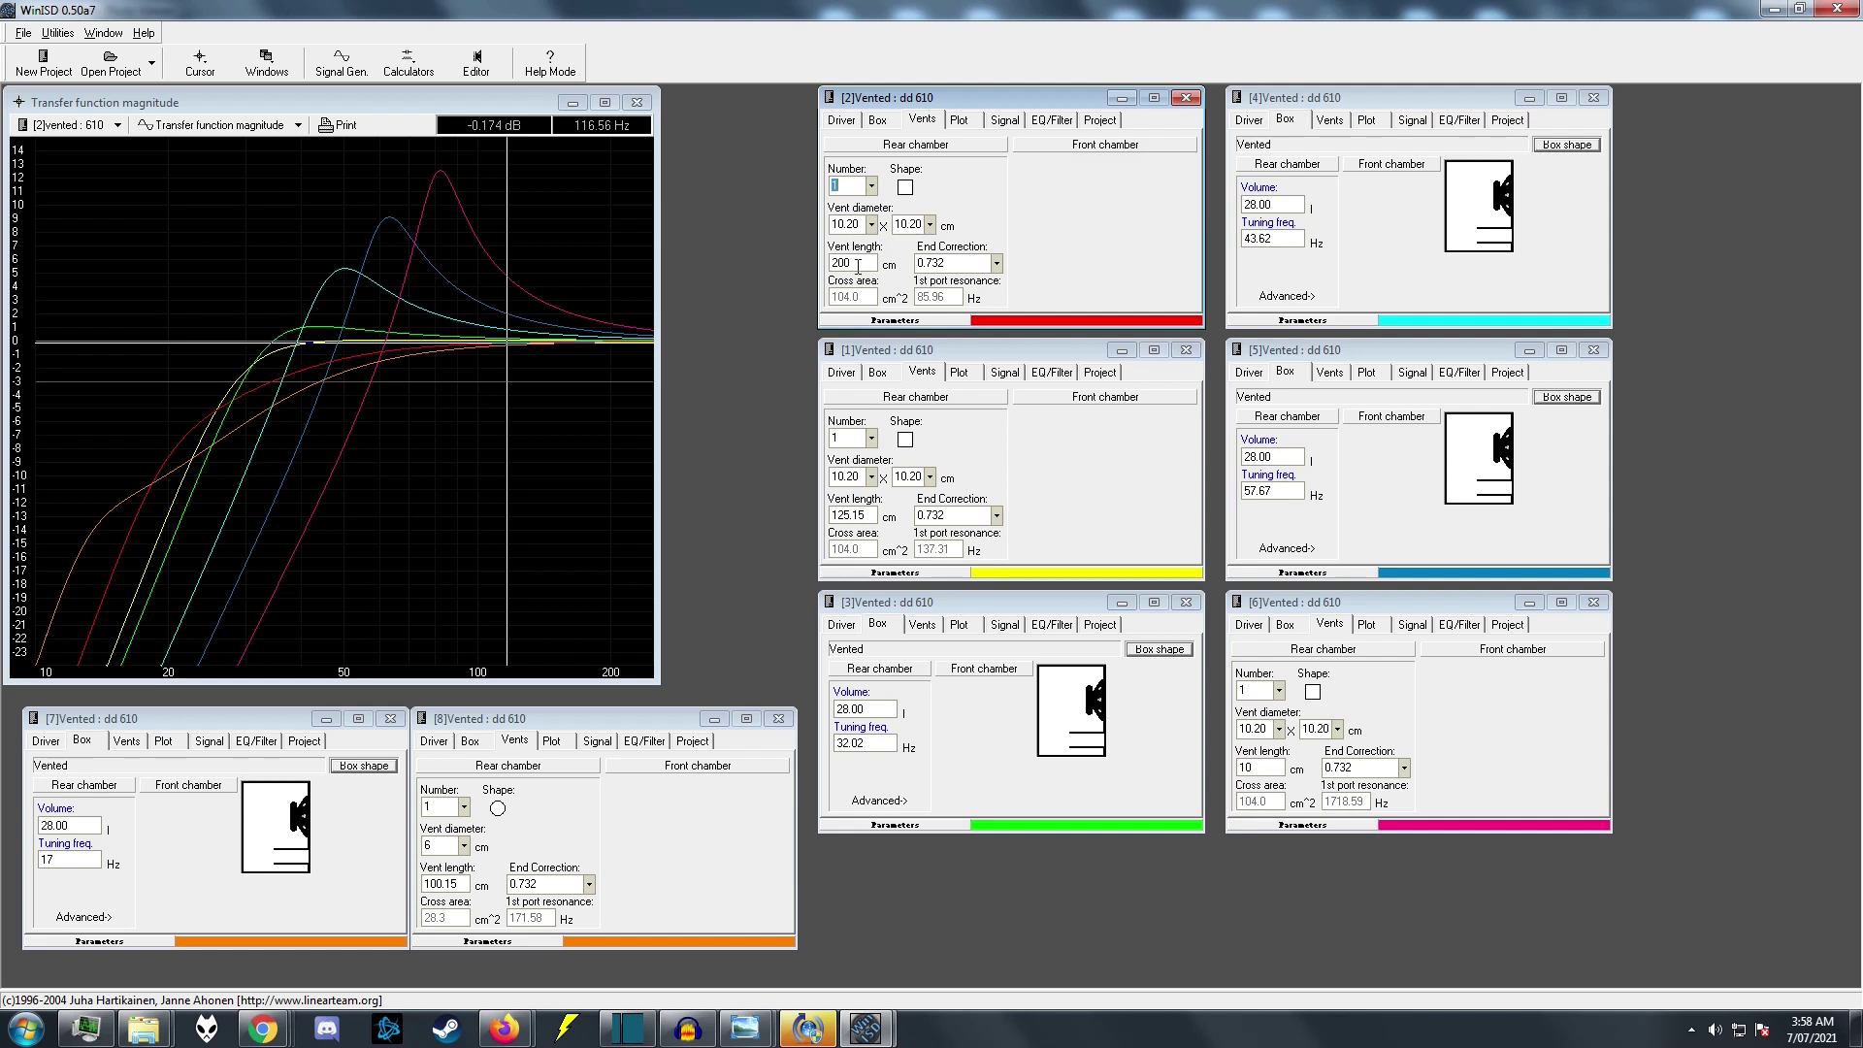
left_click(878, 376)
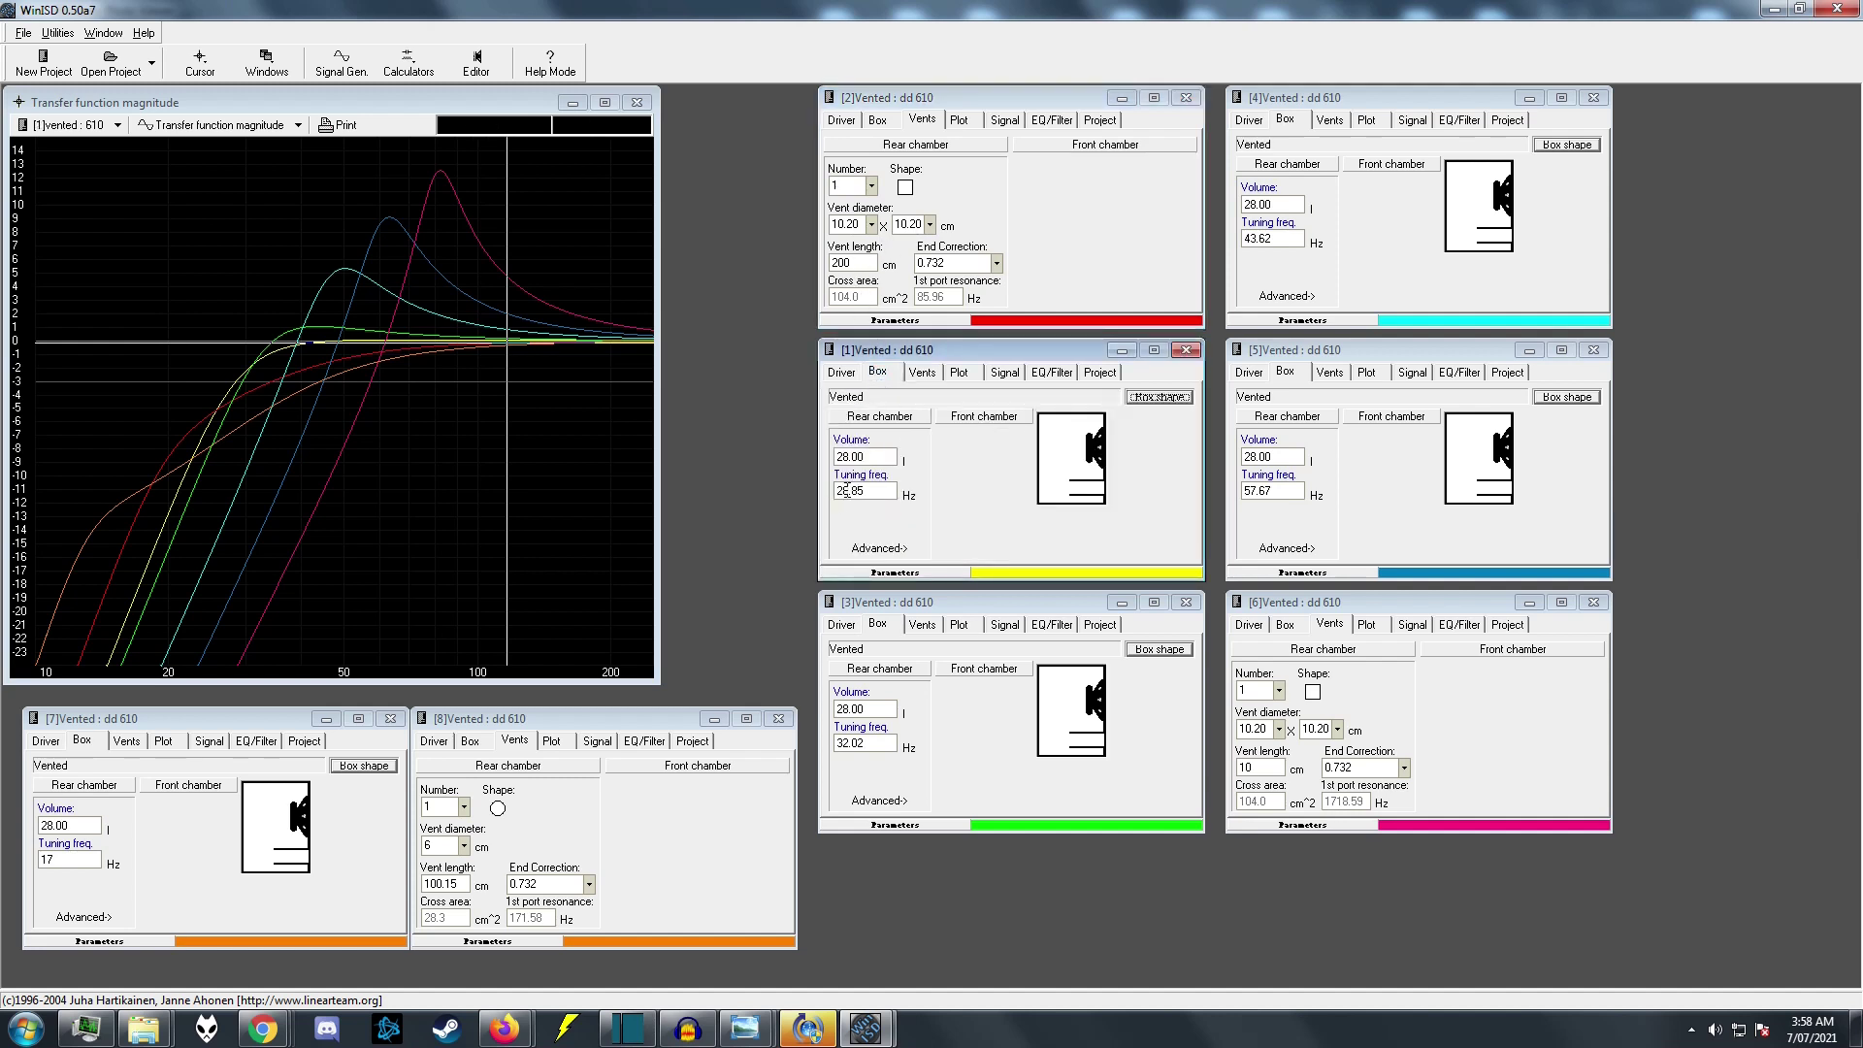
left_click(922, 372)
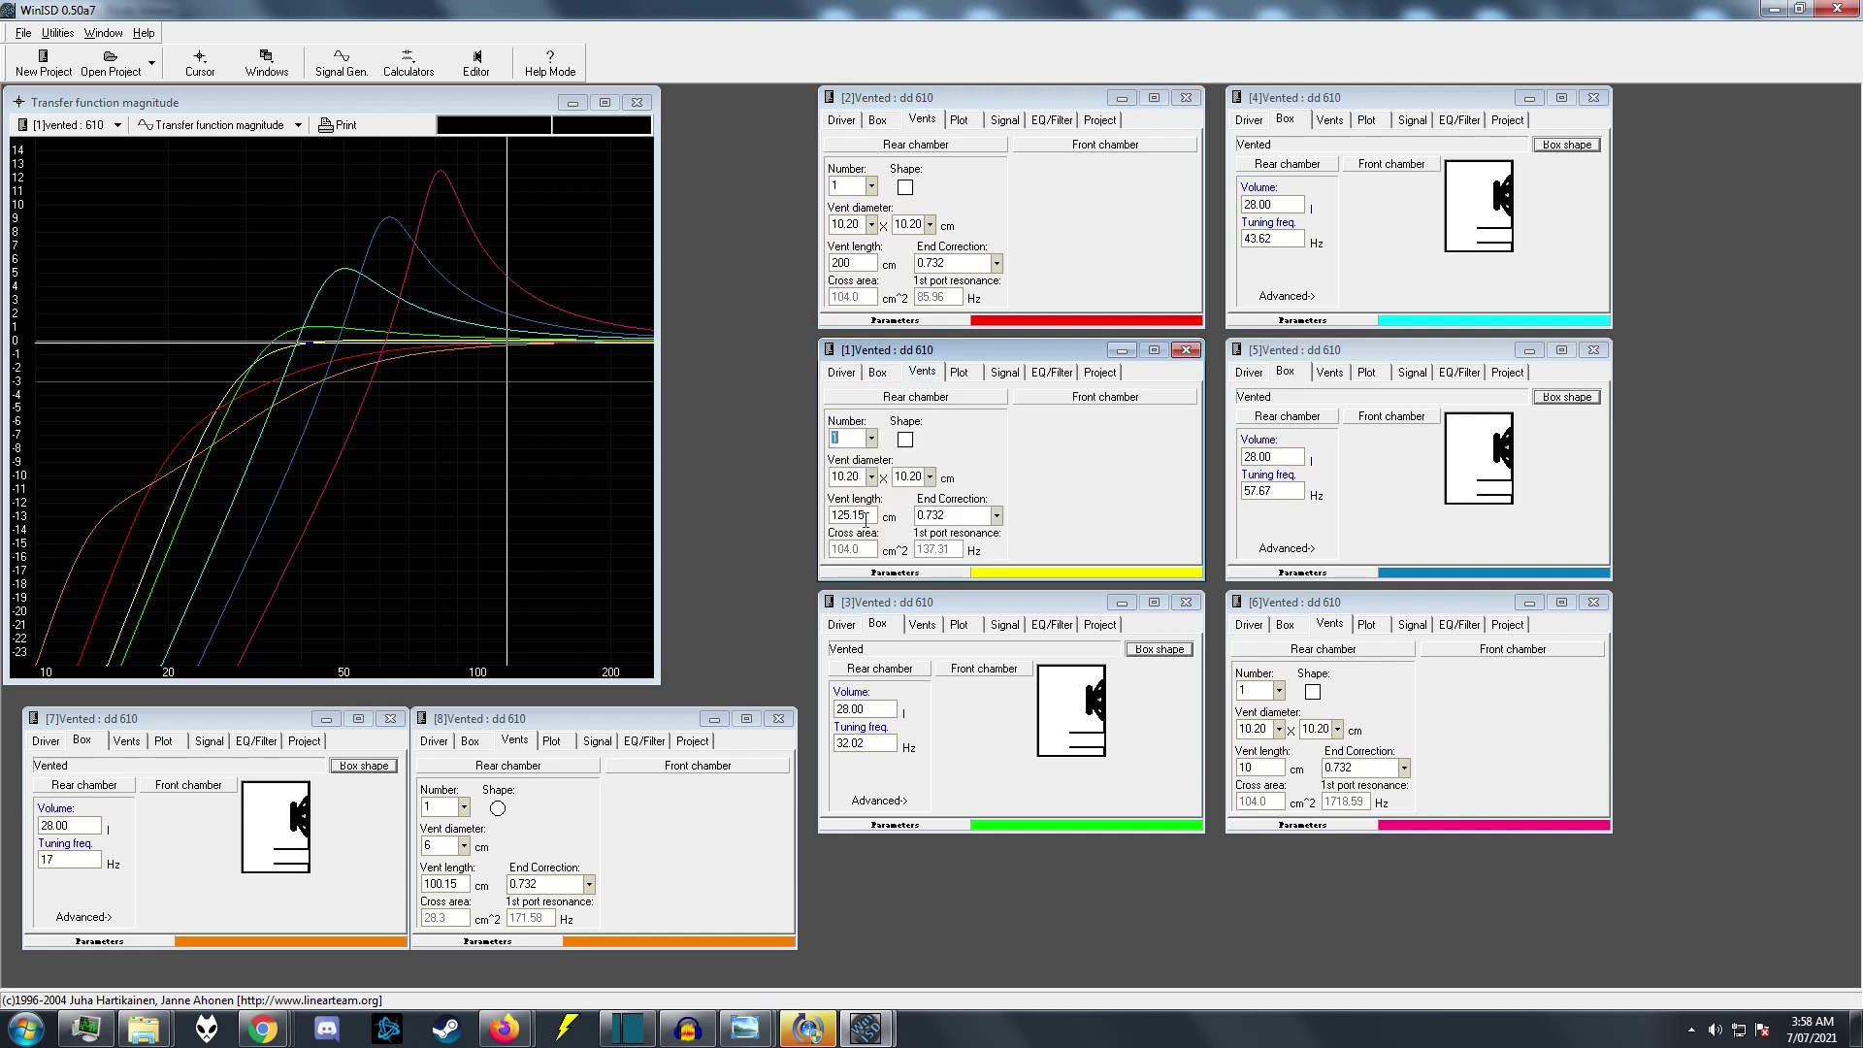
Check the vent lengths of designs 3–5, read the graph near 86 Hz, and show design 6's 77.68 Hz tuning.
left_click(920, 626)
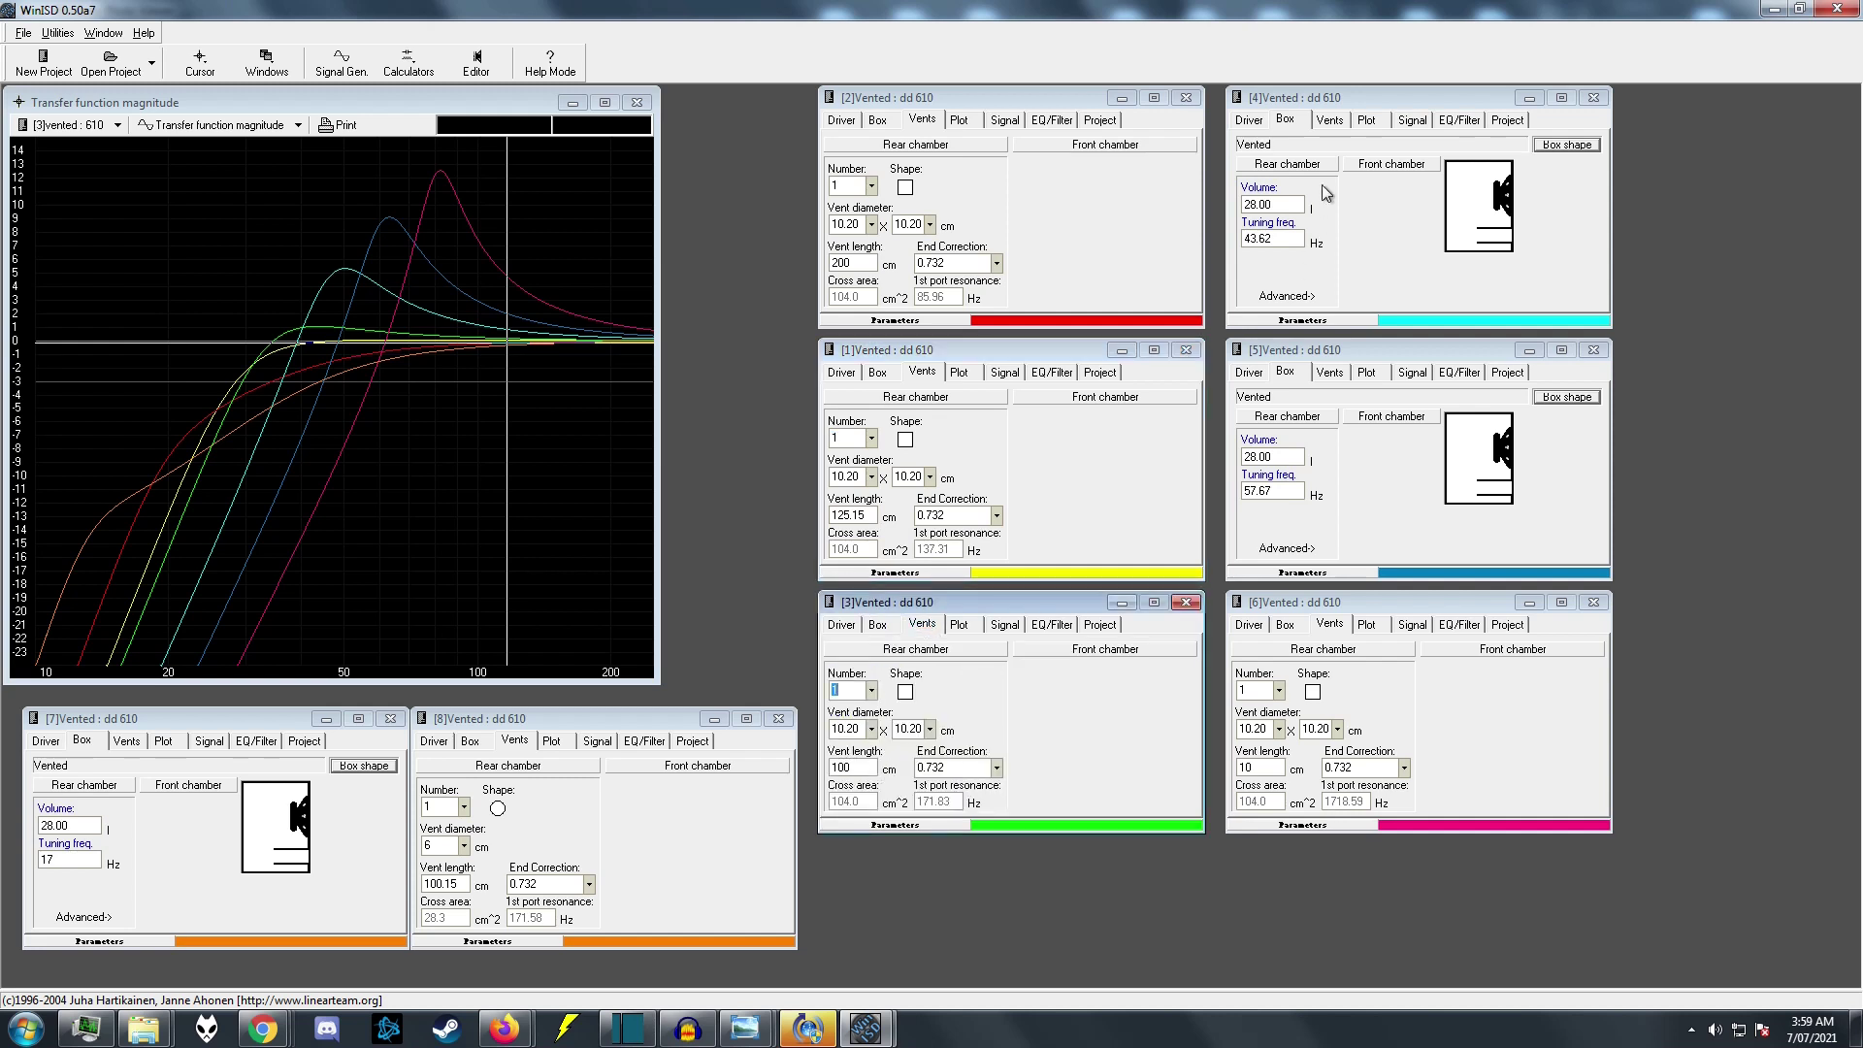
left_click(1329, 119)
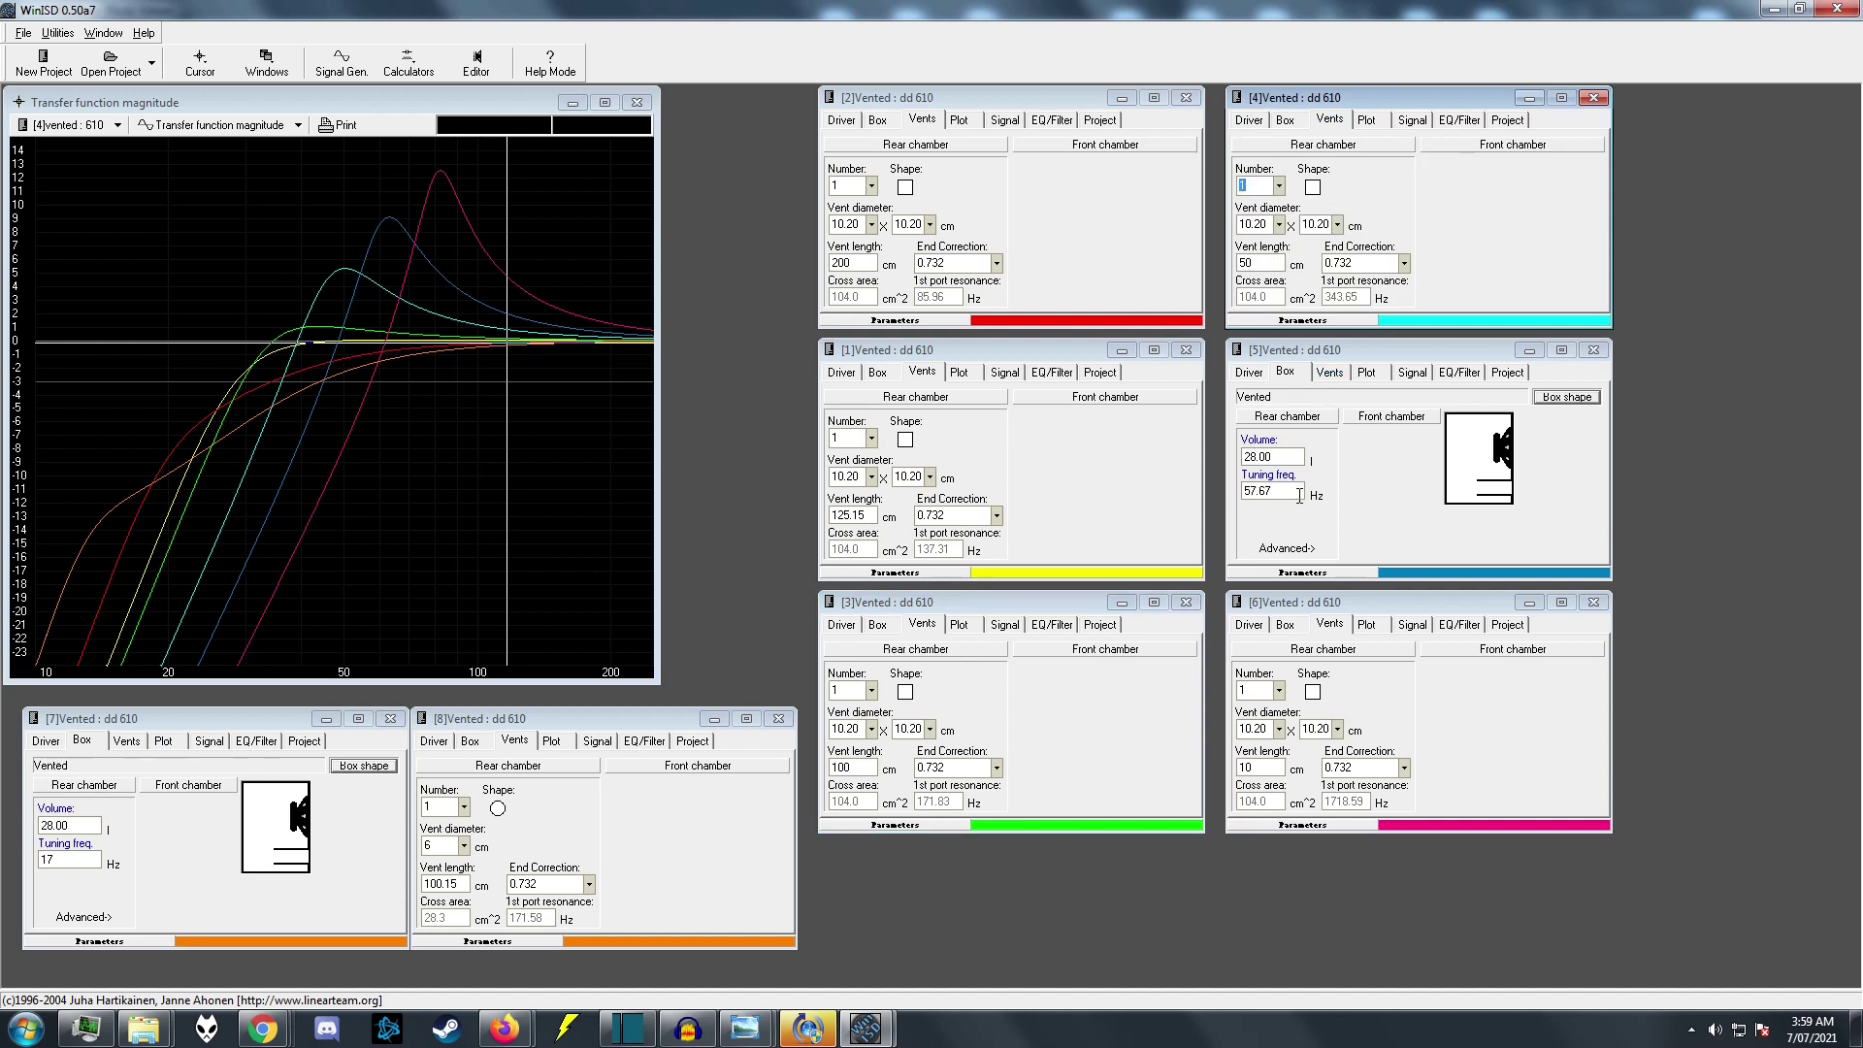
left_click(1331, 376)
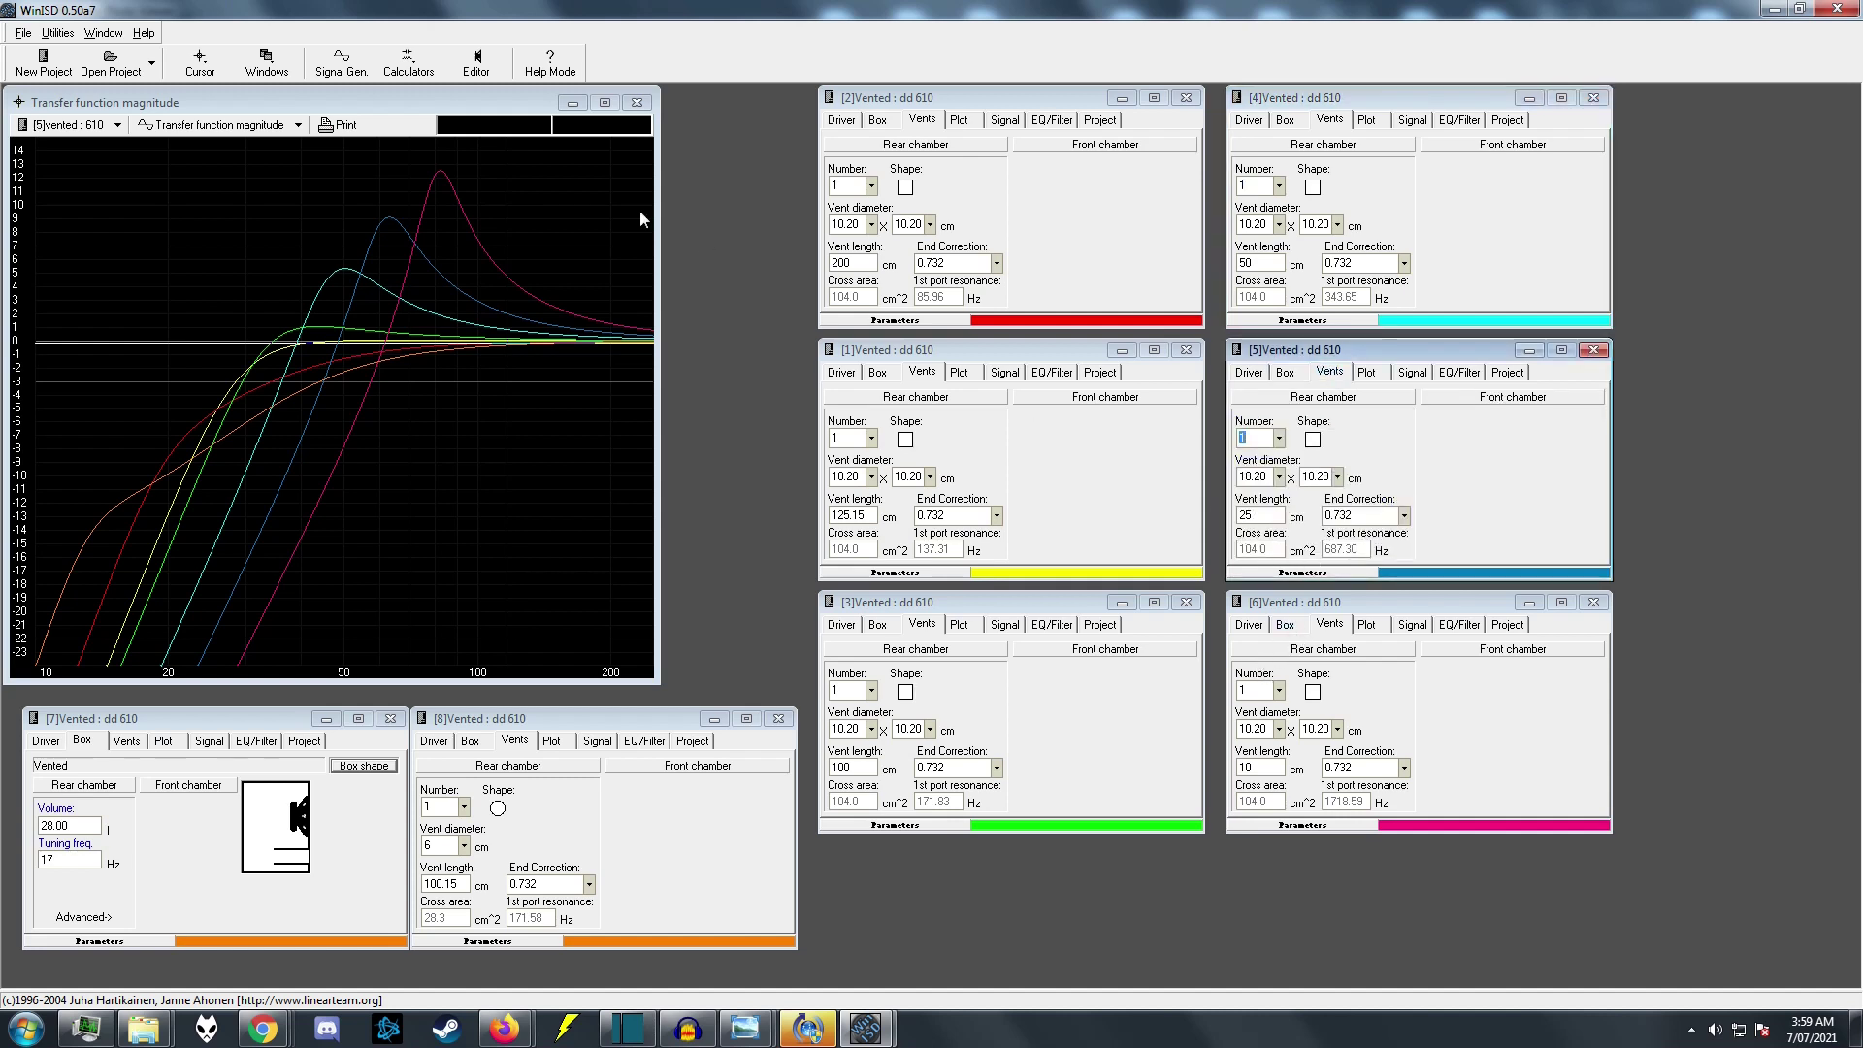
left_click(448, 281)
left_click(1305, 612)
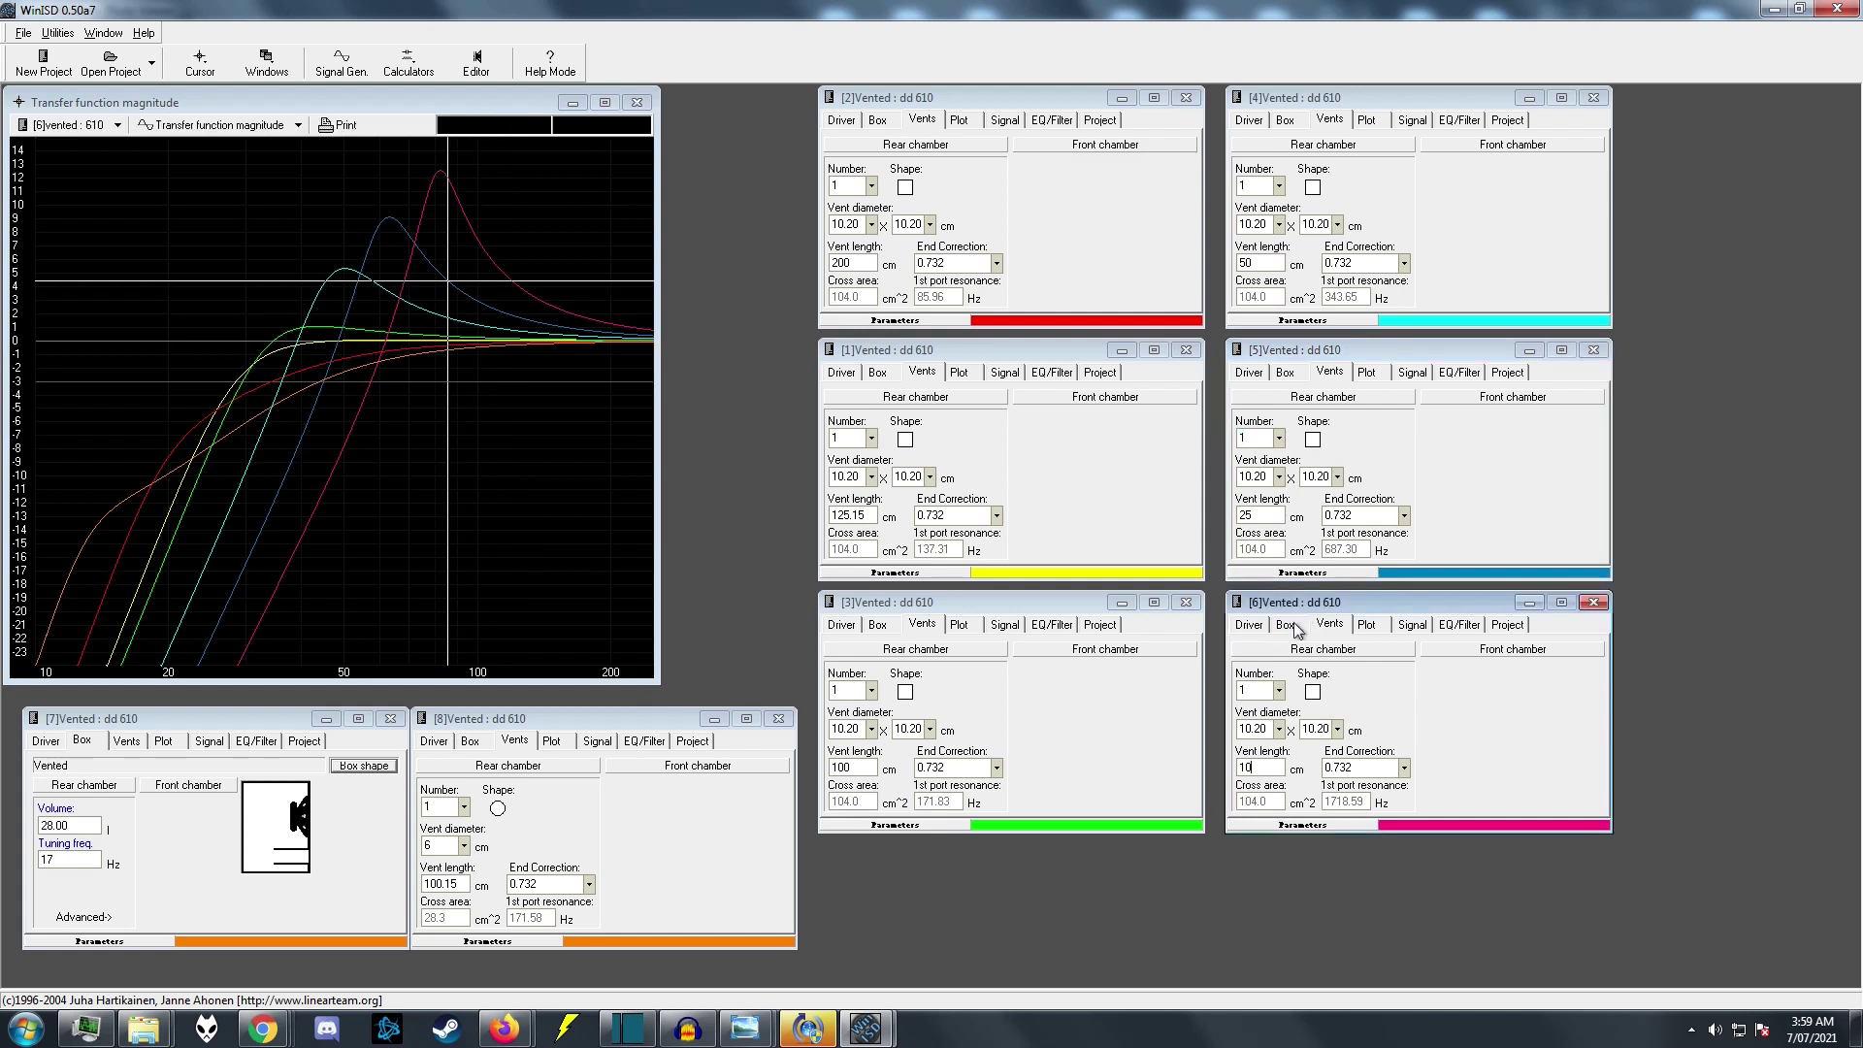
left_click(1285, 624)
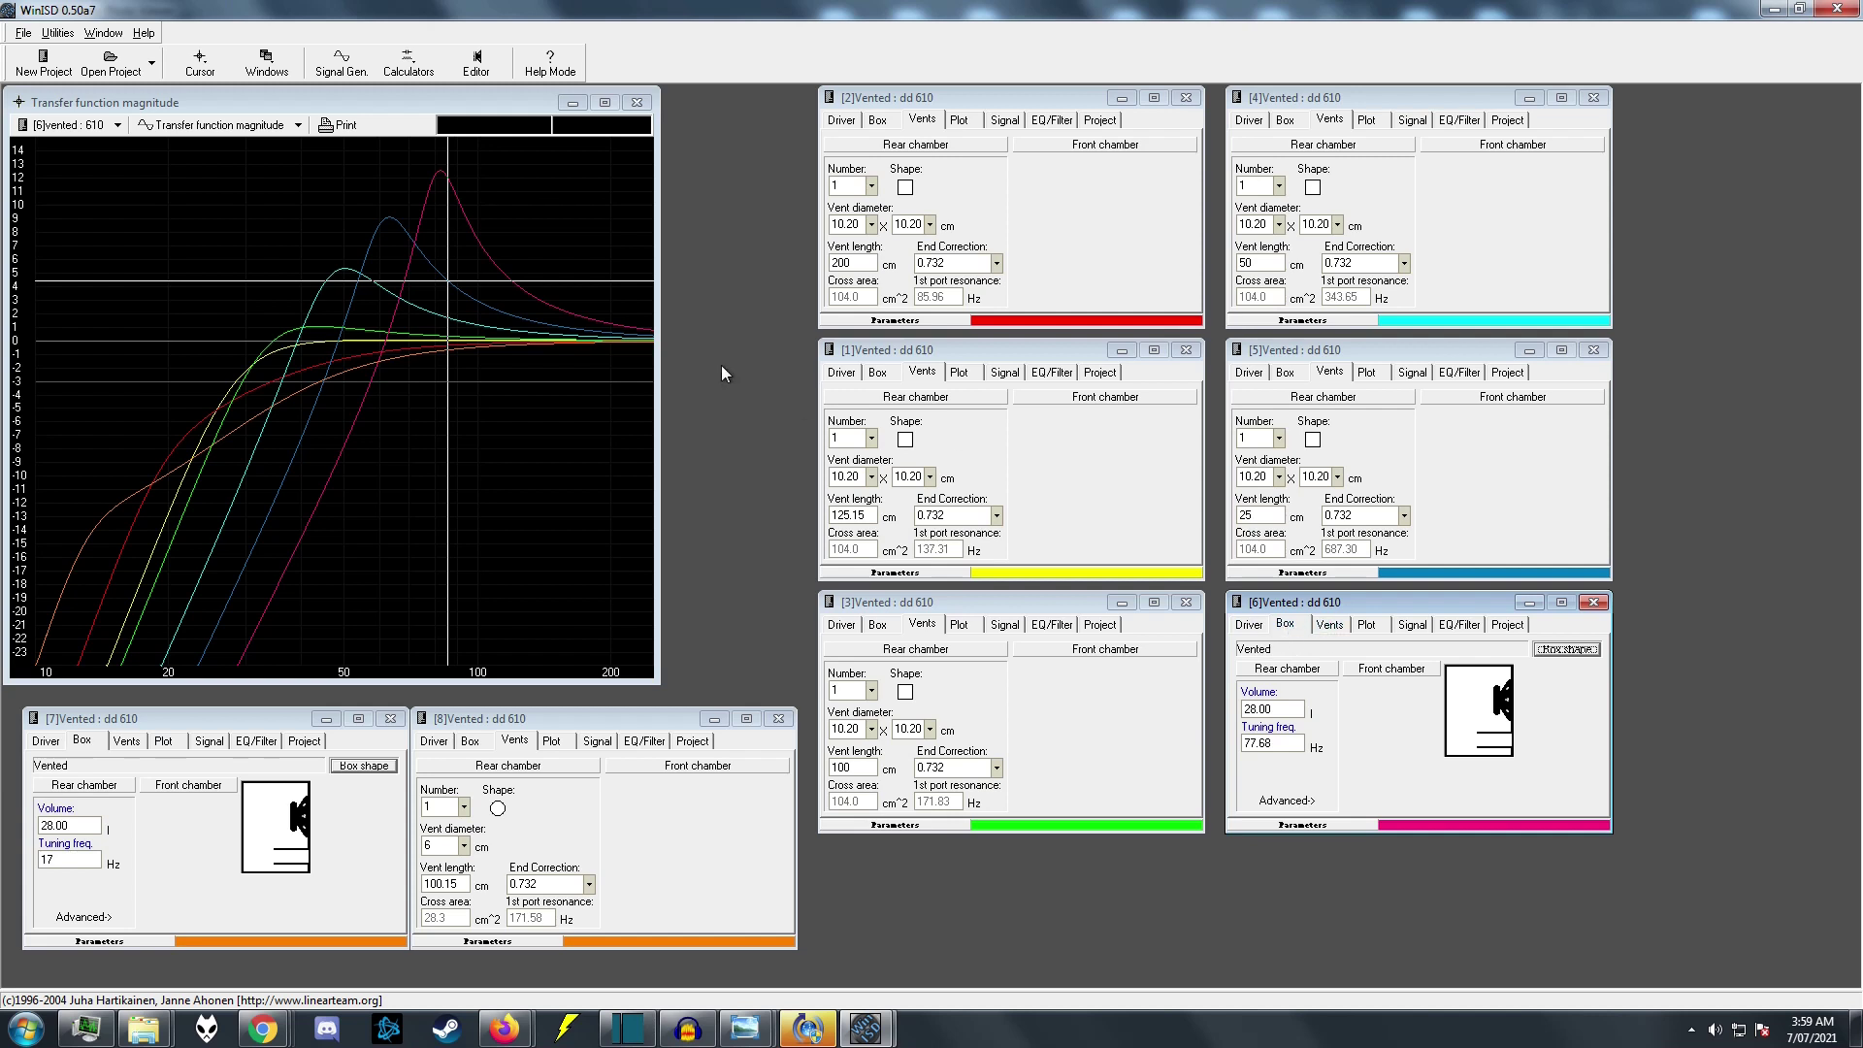
Measure design 6's roughly 12 dB peak near 84–87 Hz, then switch to design 7.
left_click_drag(541, 324, 445, 279)
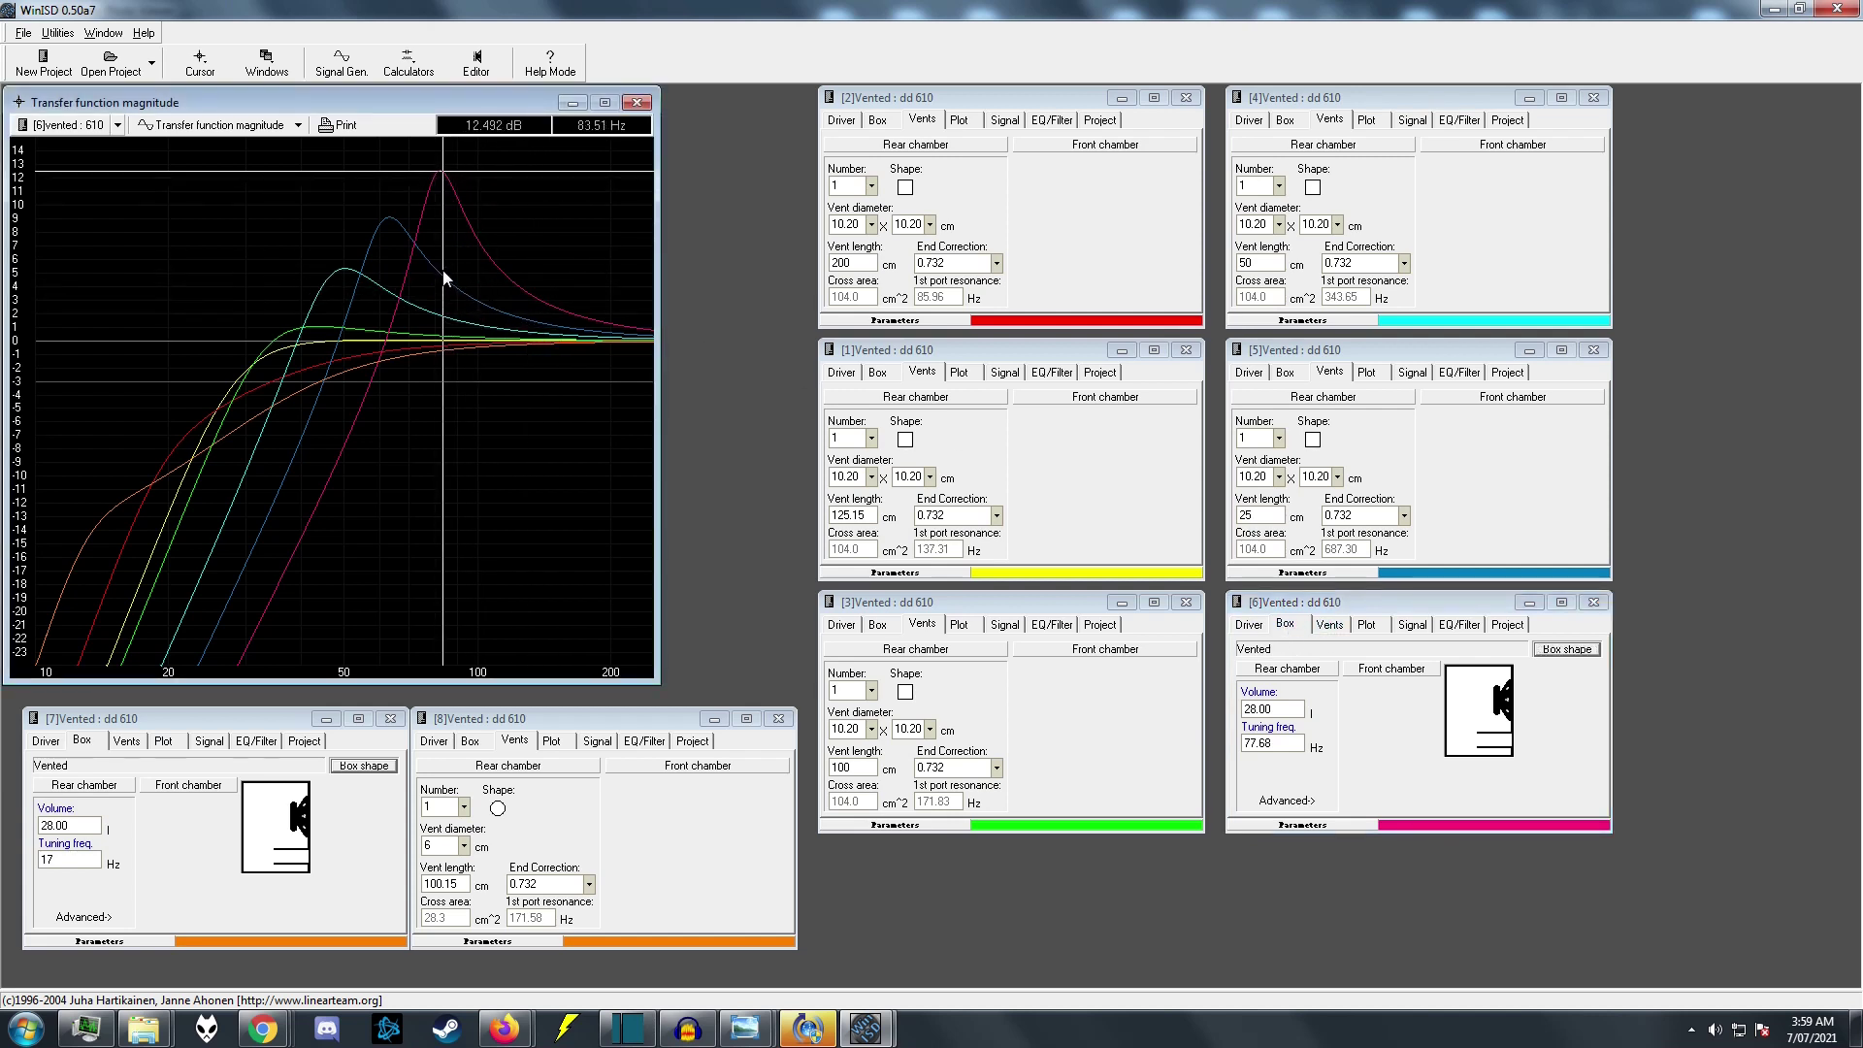
key("ctrl+F6")
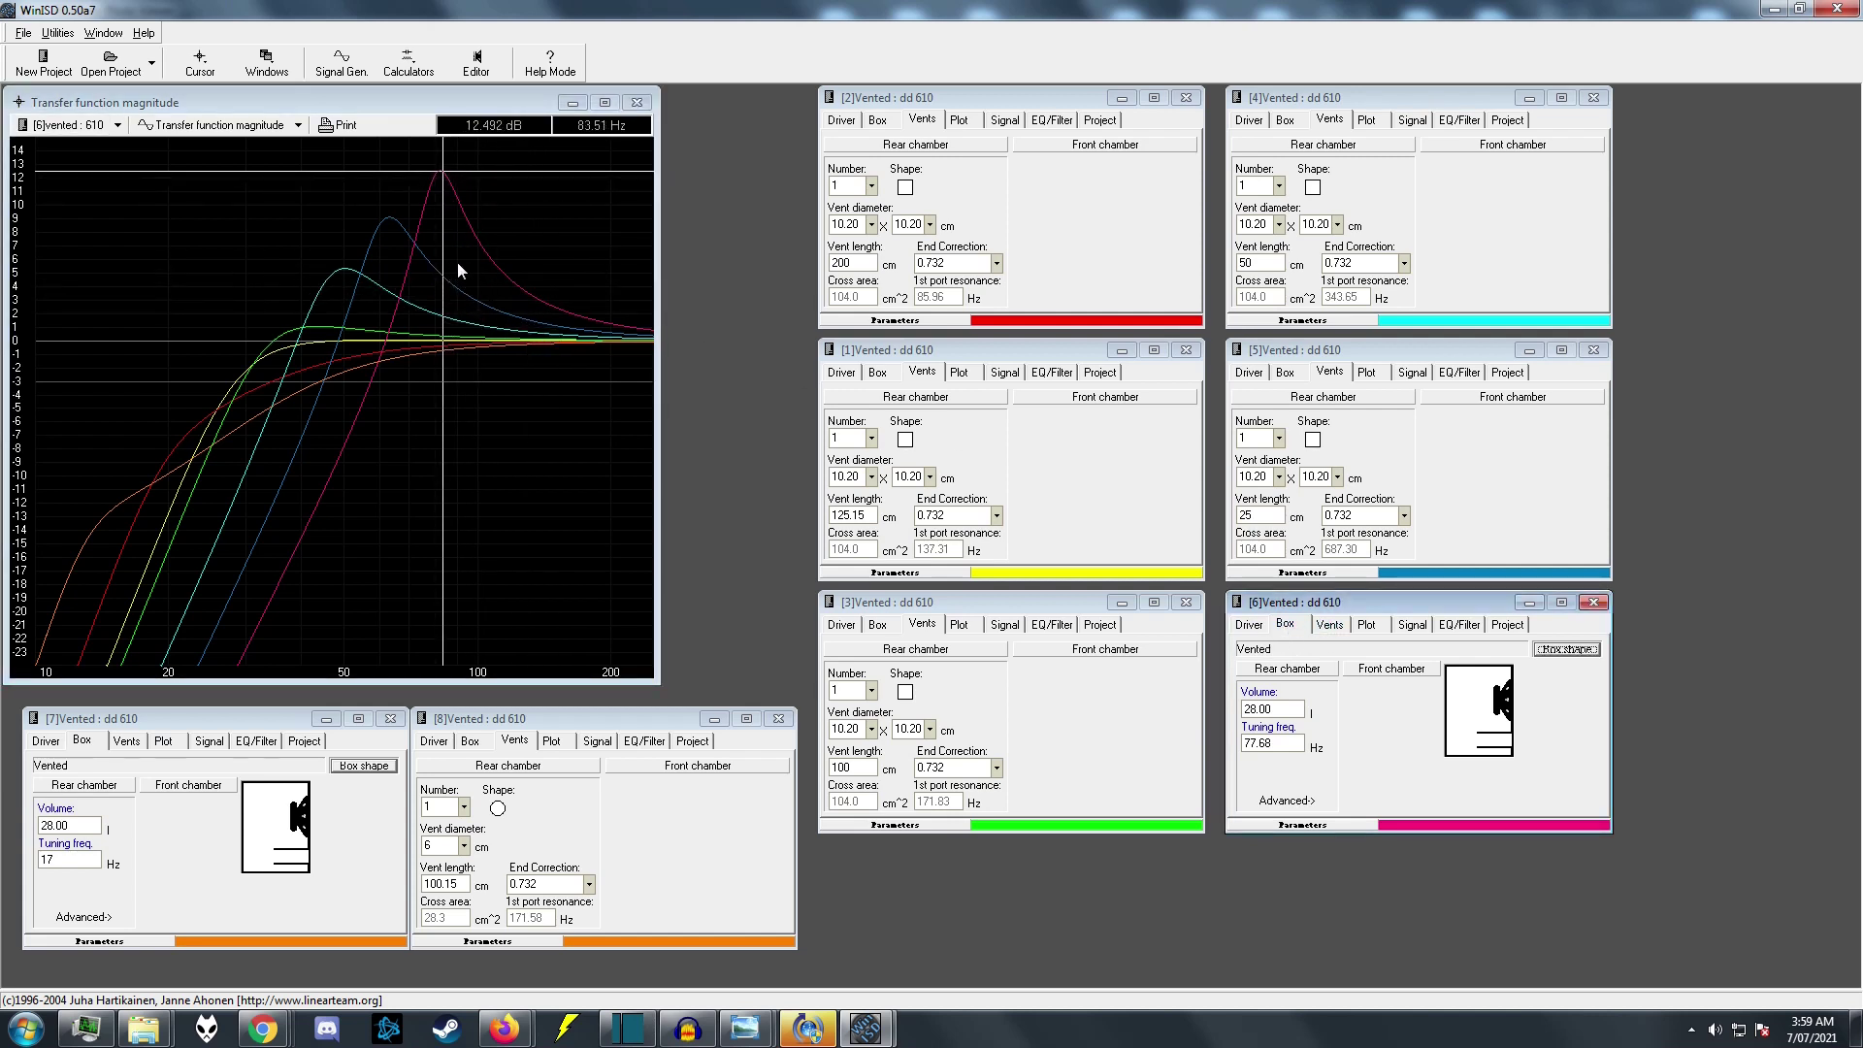
left_click_drag(563, 338, 449, 283)
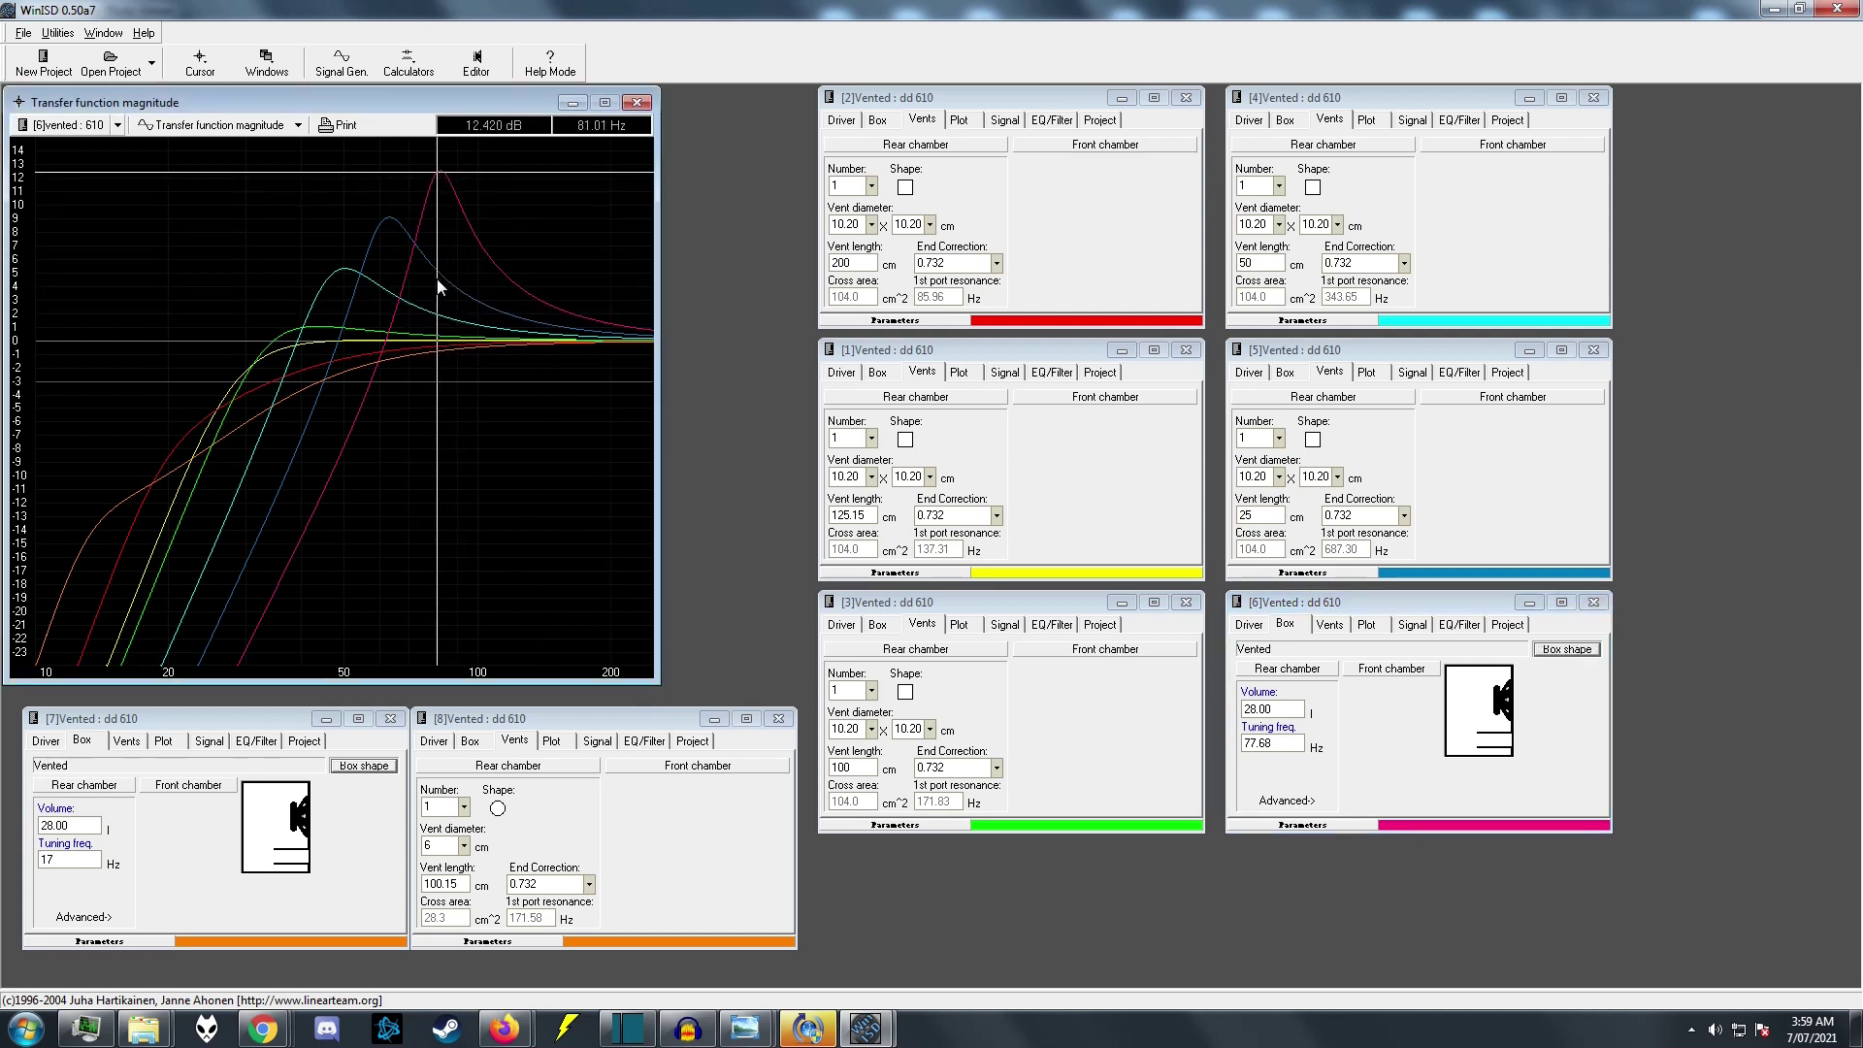
key("ctrl+F6")
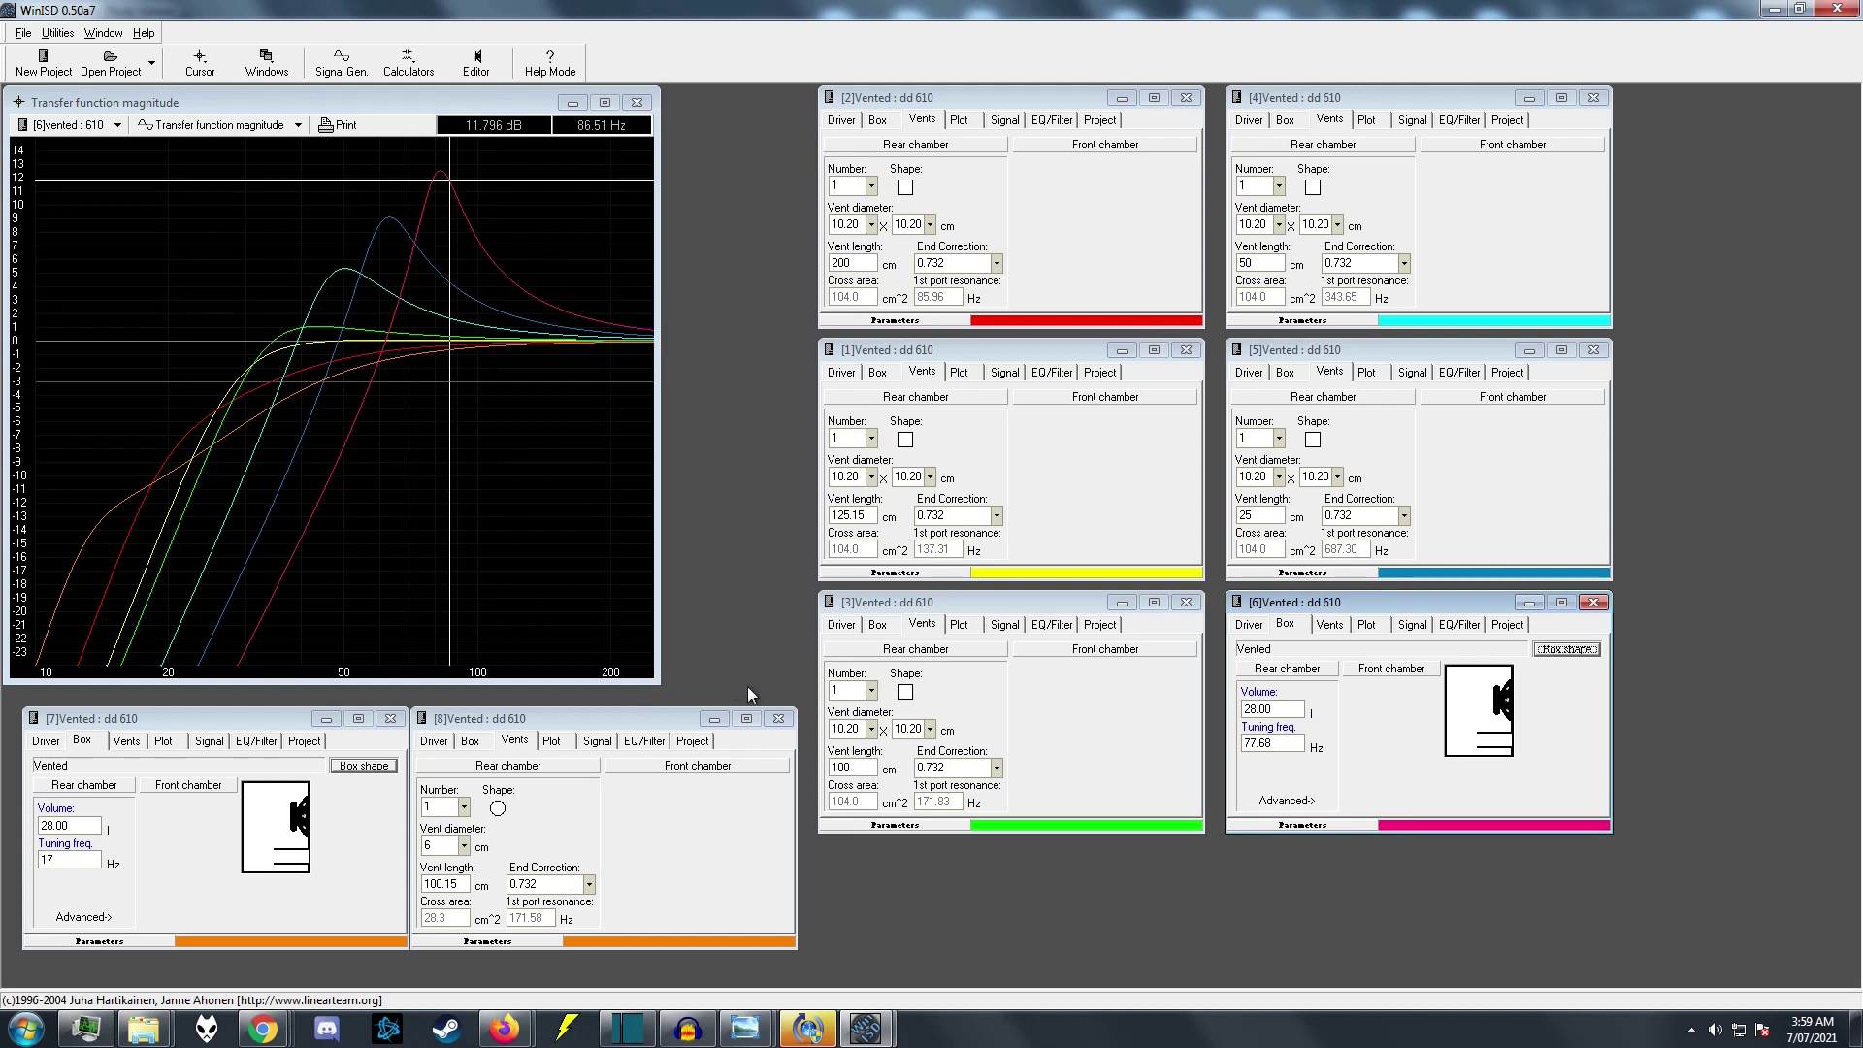
left_click(148, 719)
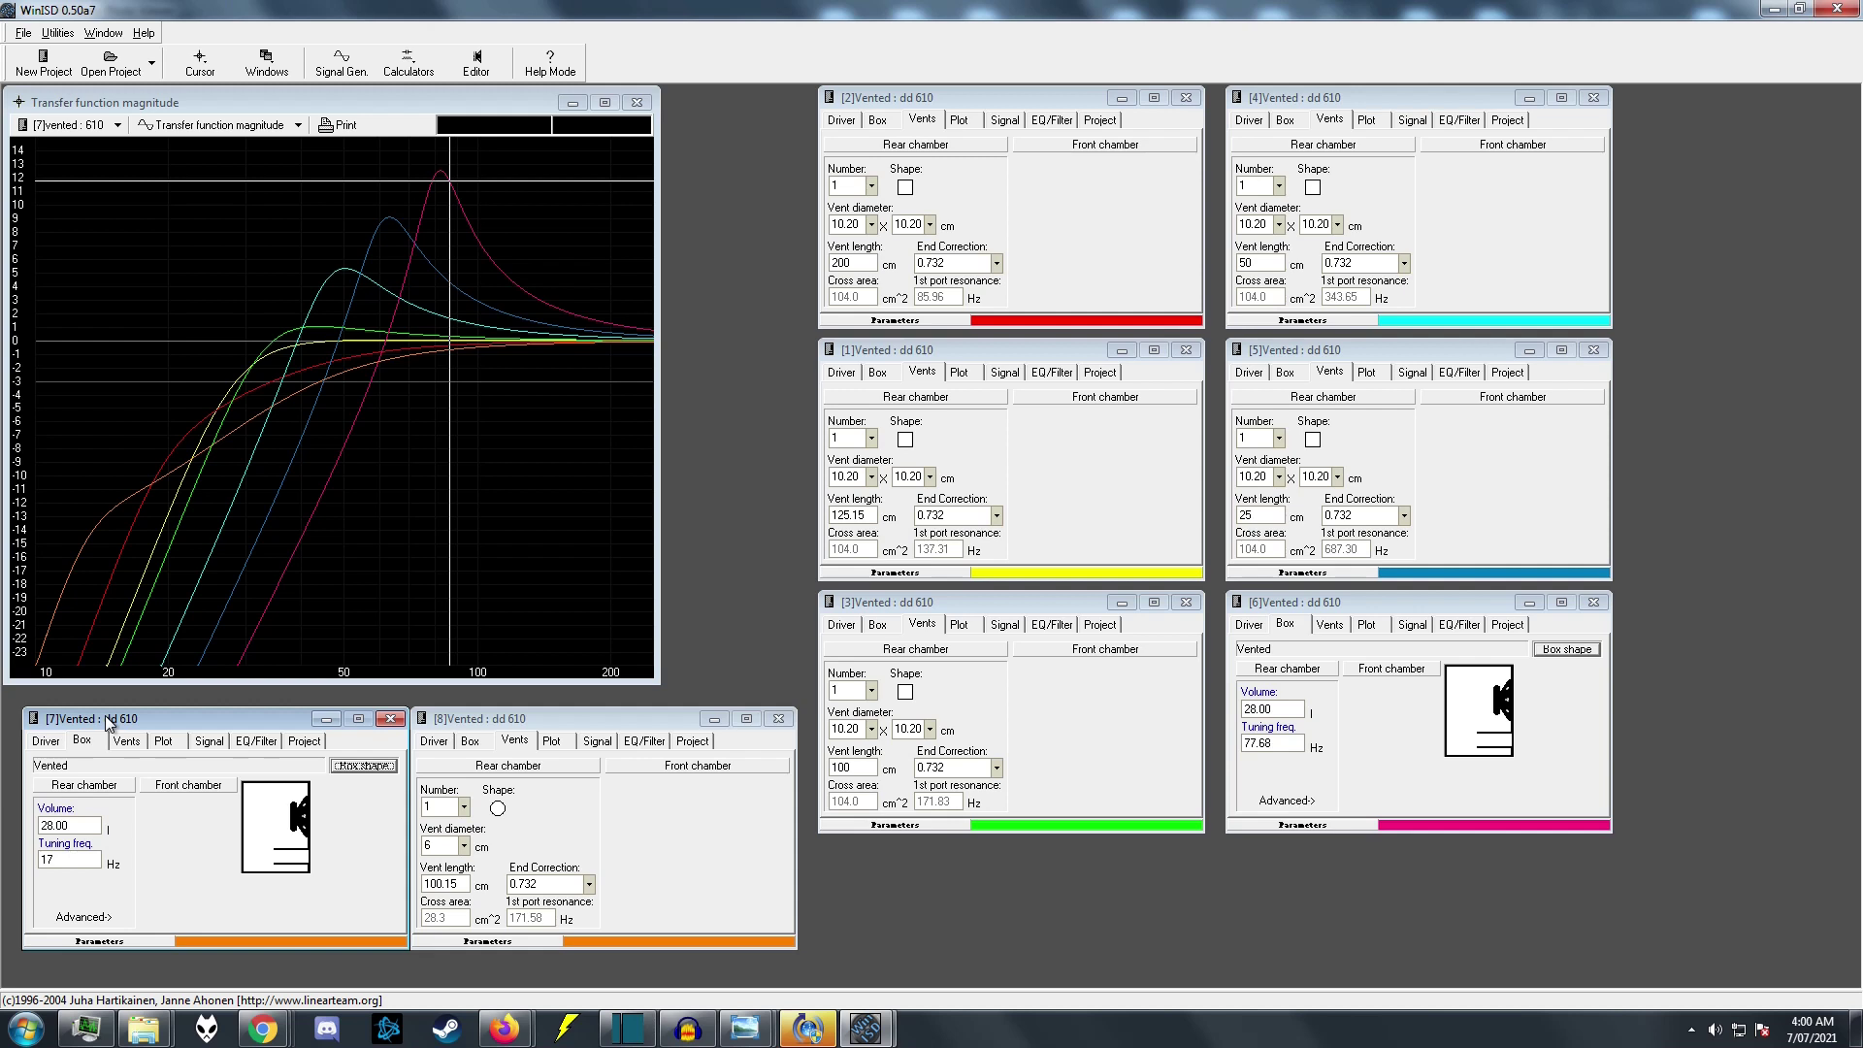
Check design 7's 376.26 cm vent and design 8's 17 Hz tuning, reading its response near 13 Hz.
left_click(120, 742)
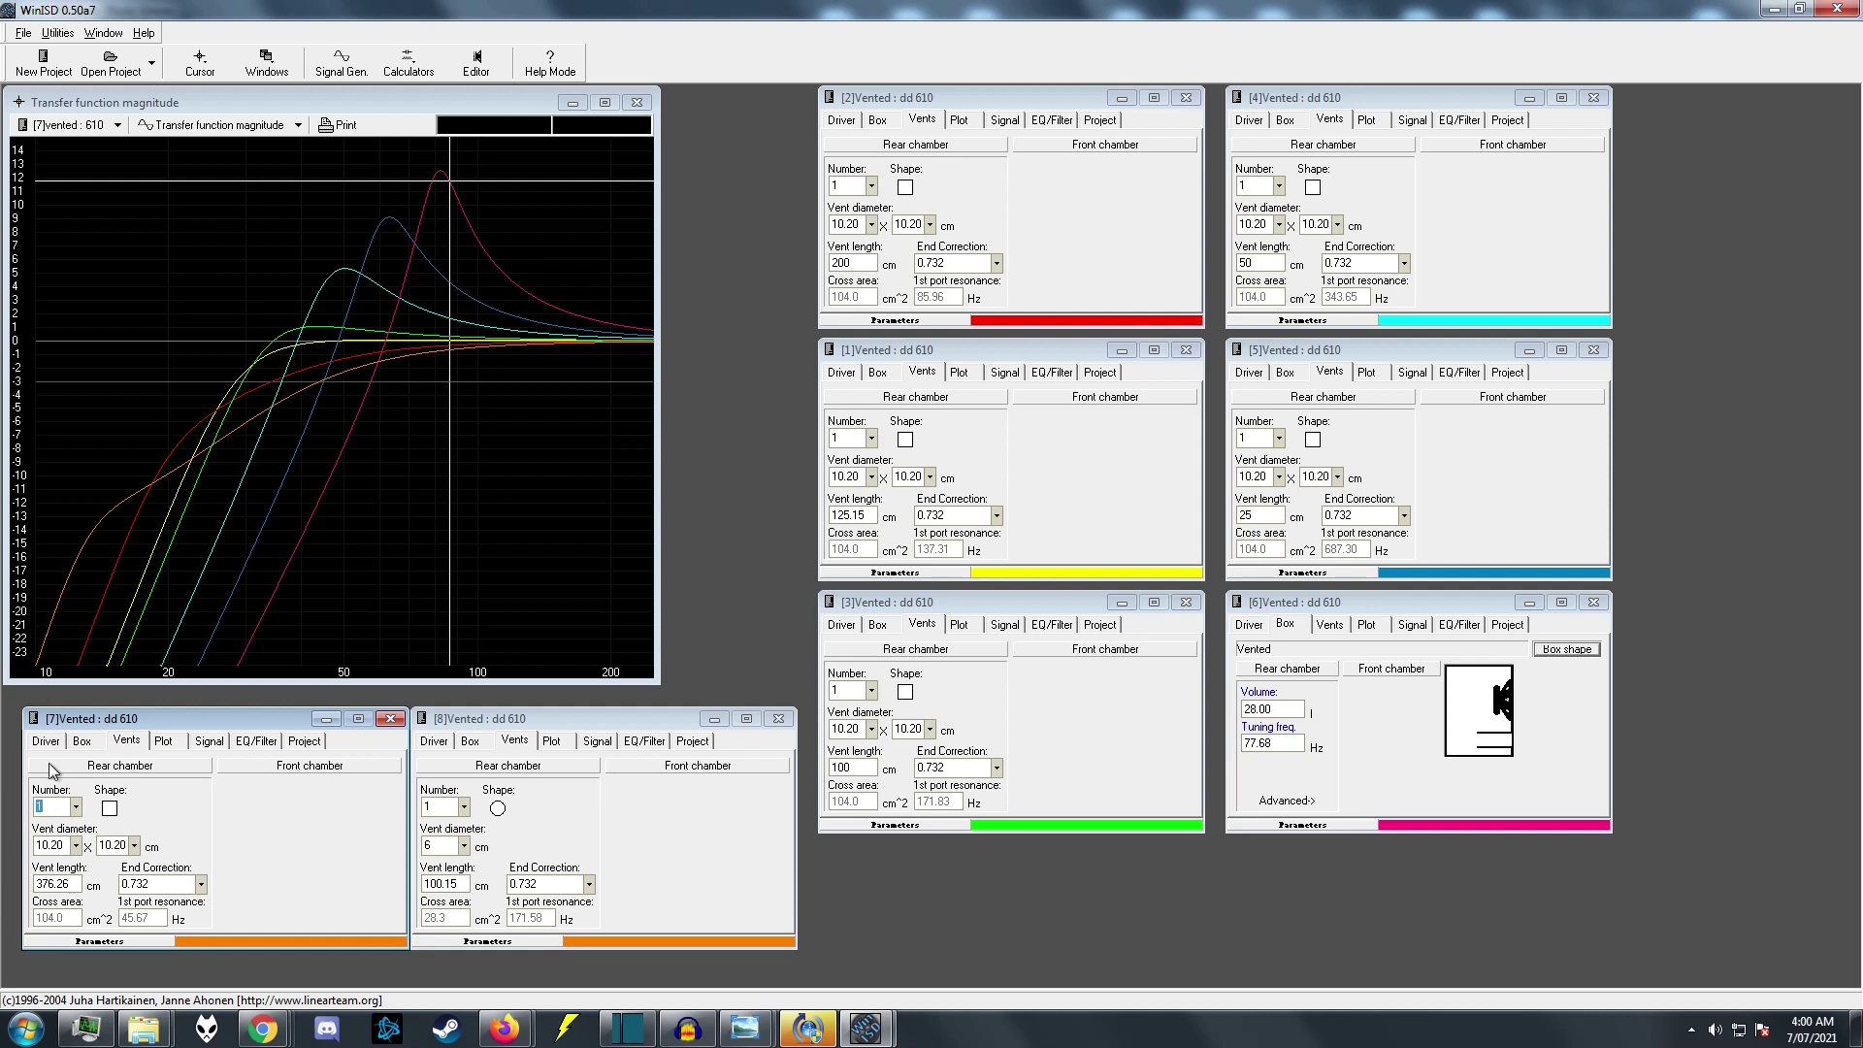
left_click(82, 740)
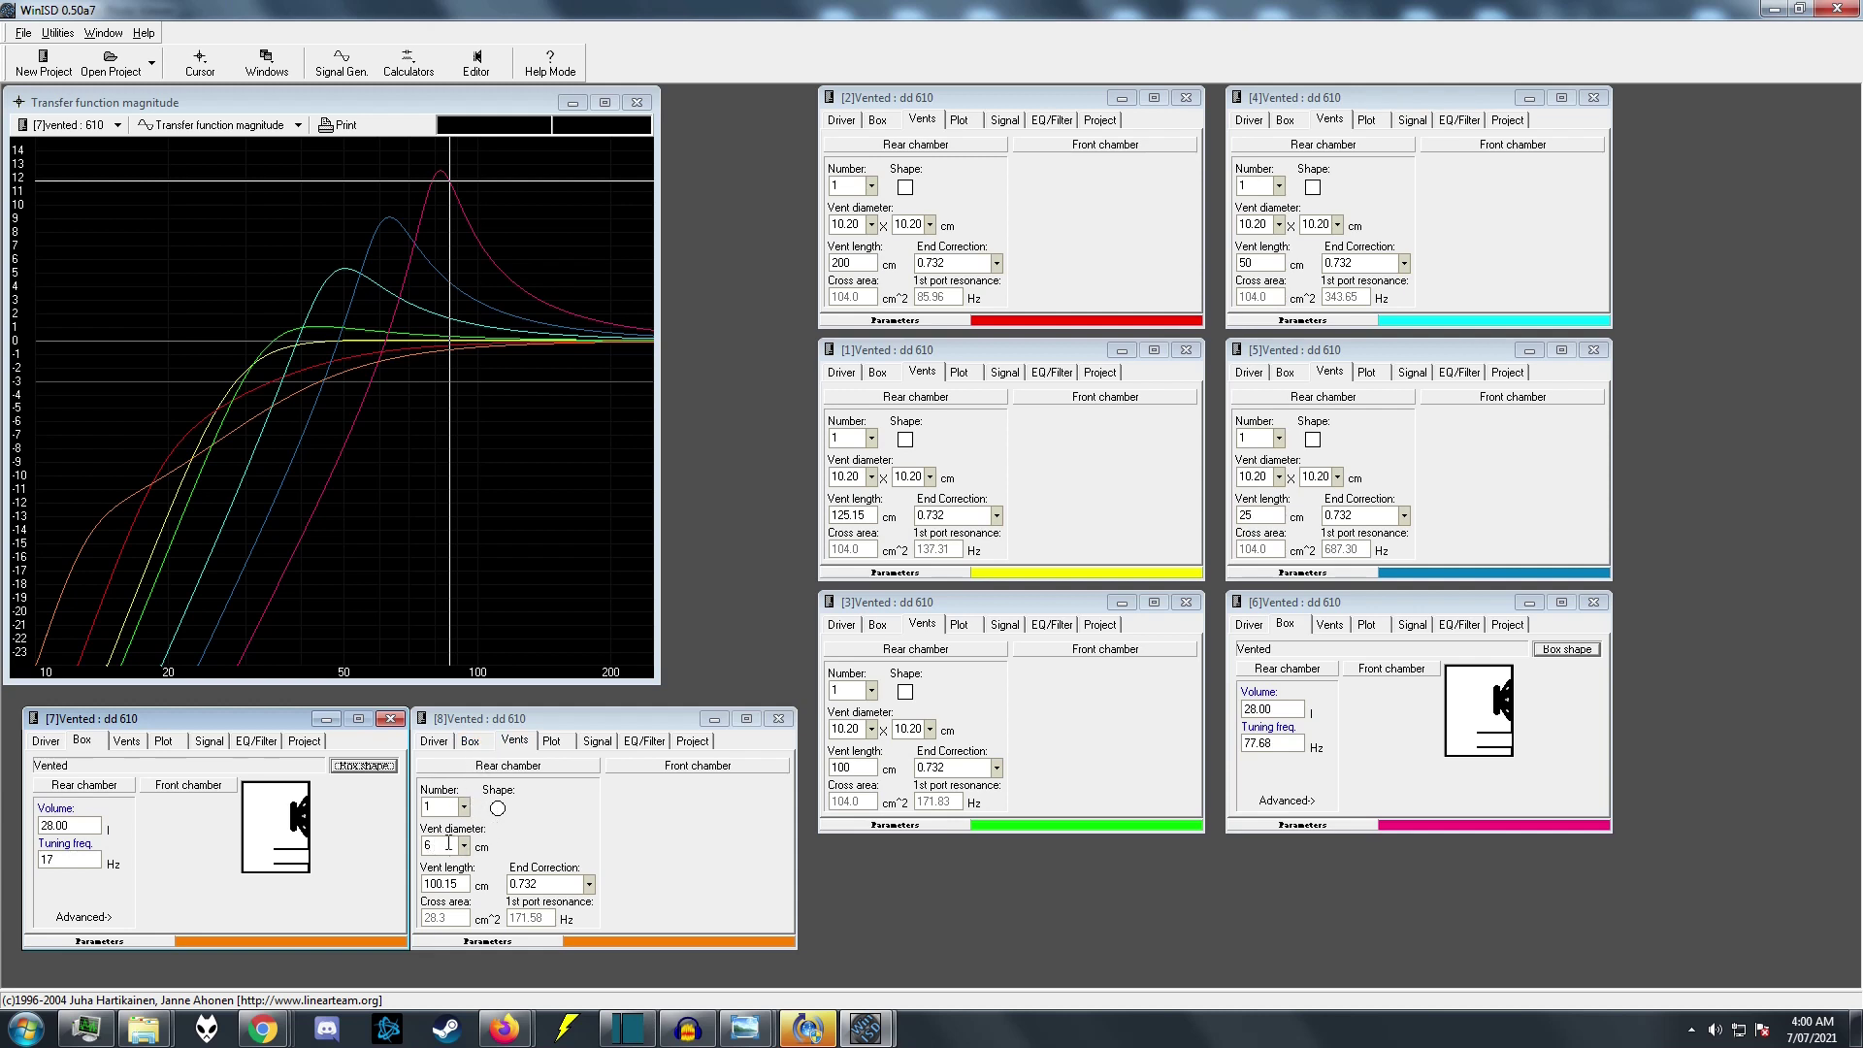
left_click(469, 741)
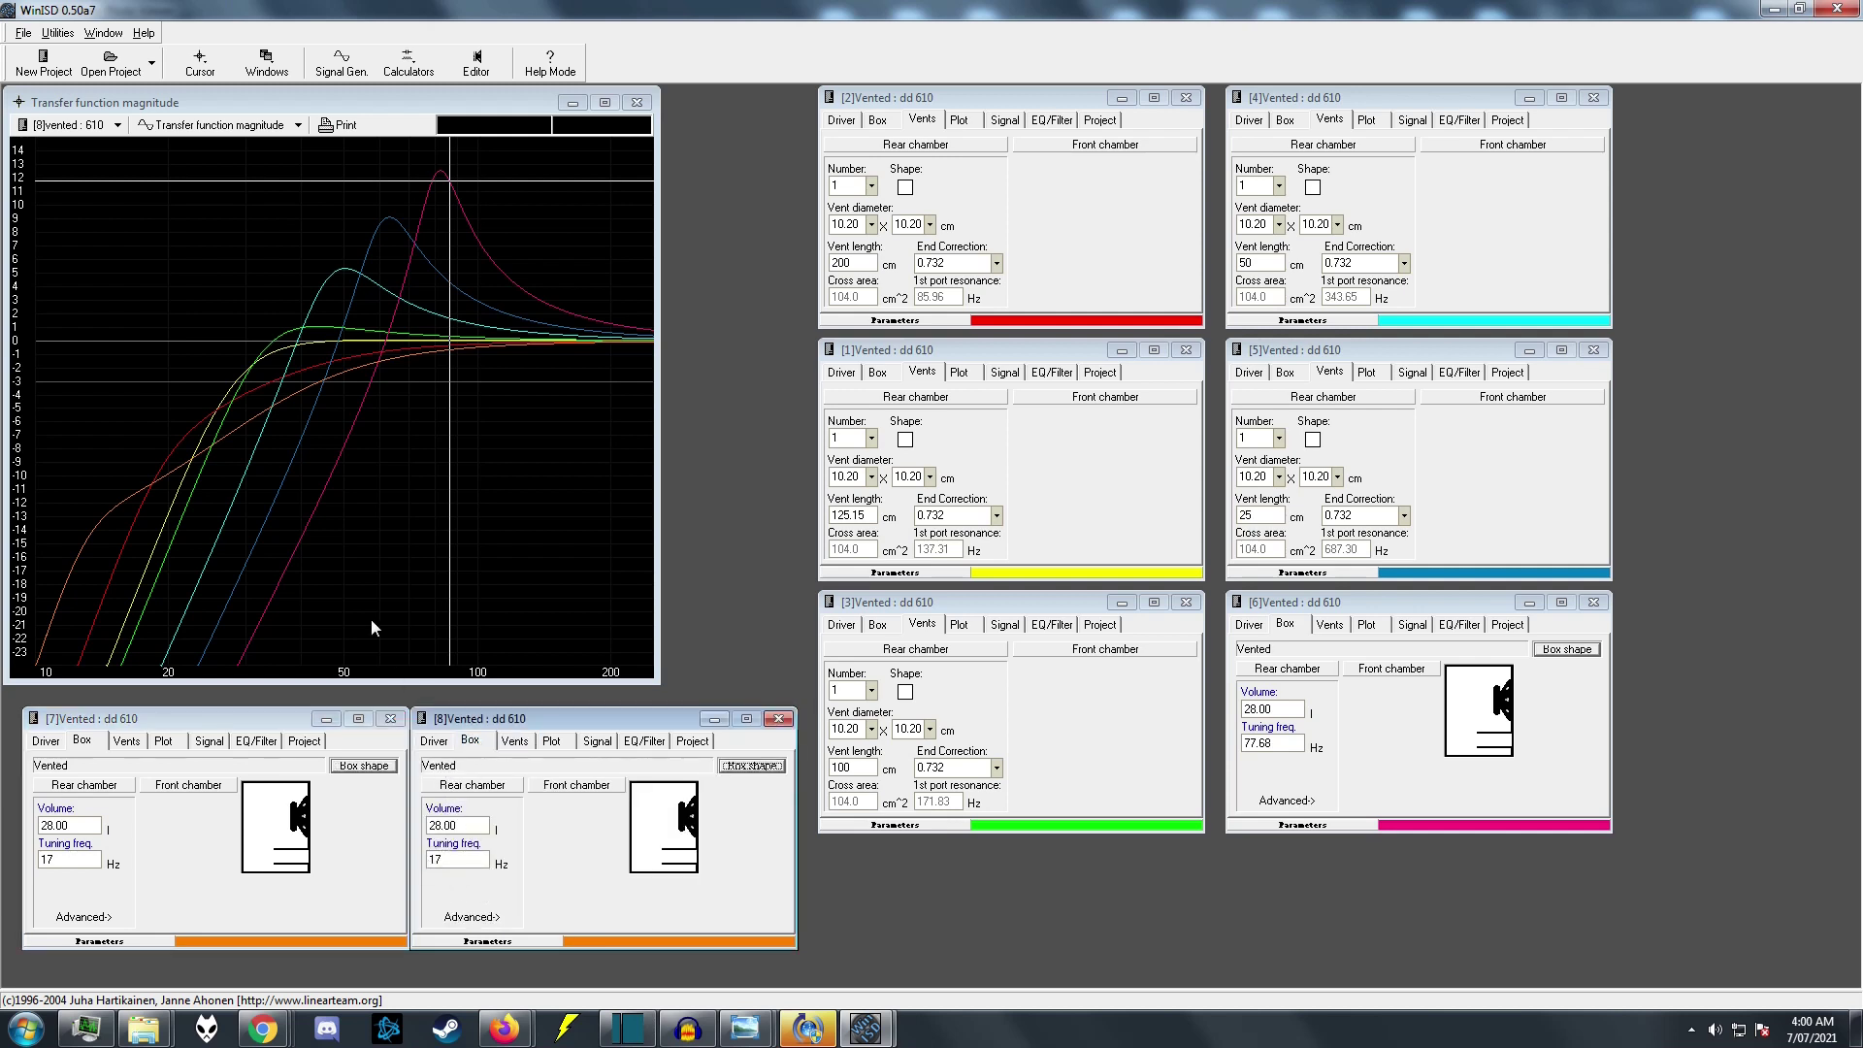
left_click(463, 468)
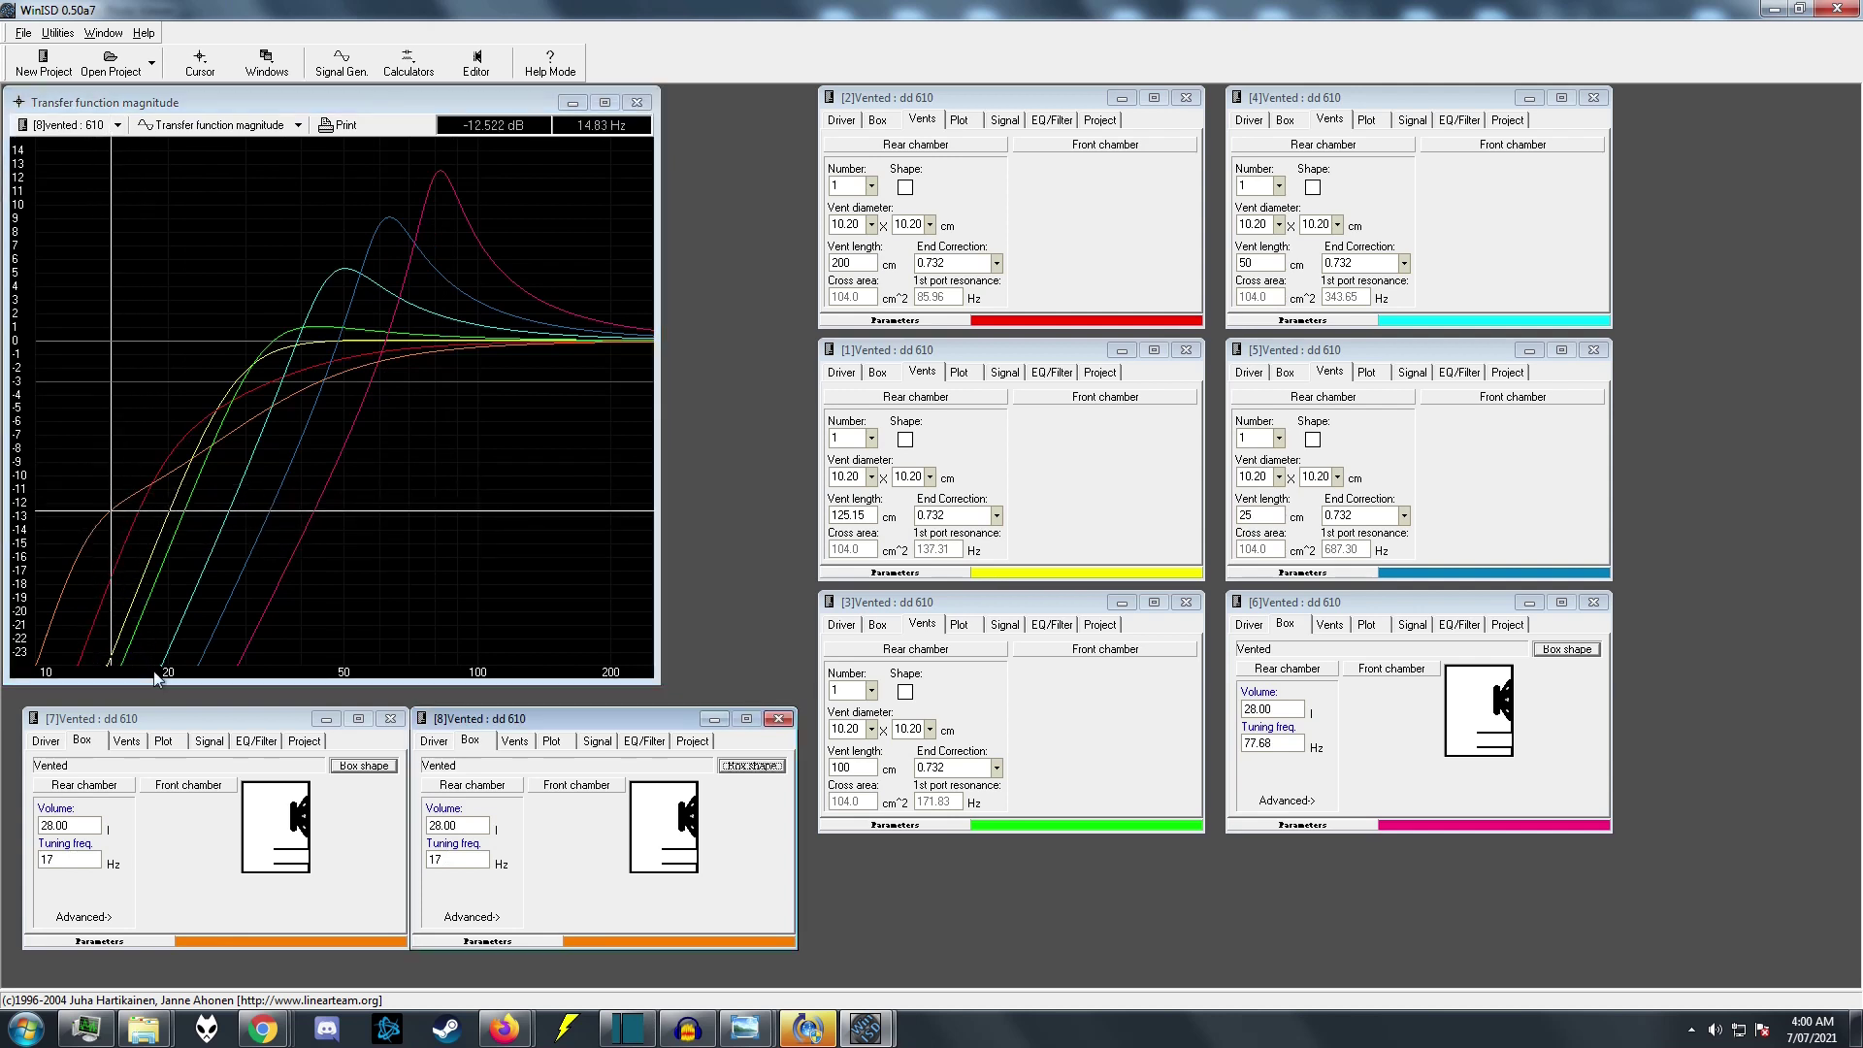
Plot design 7 and read its response near 14 Hz, then show design 8's 100.15 cm vent.
left_click(160, 720)
left_click(173, 514)
left_click(100, 561)
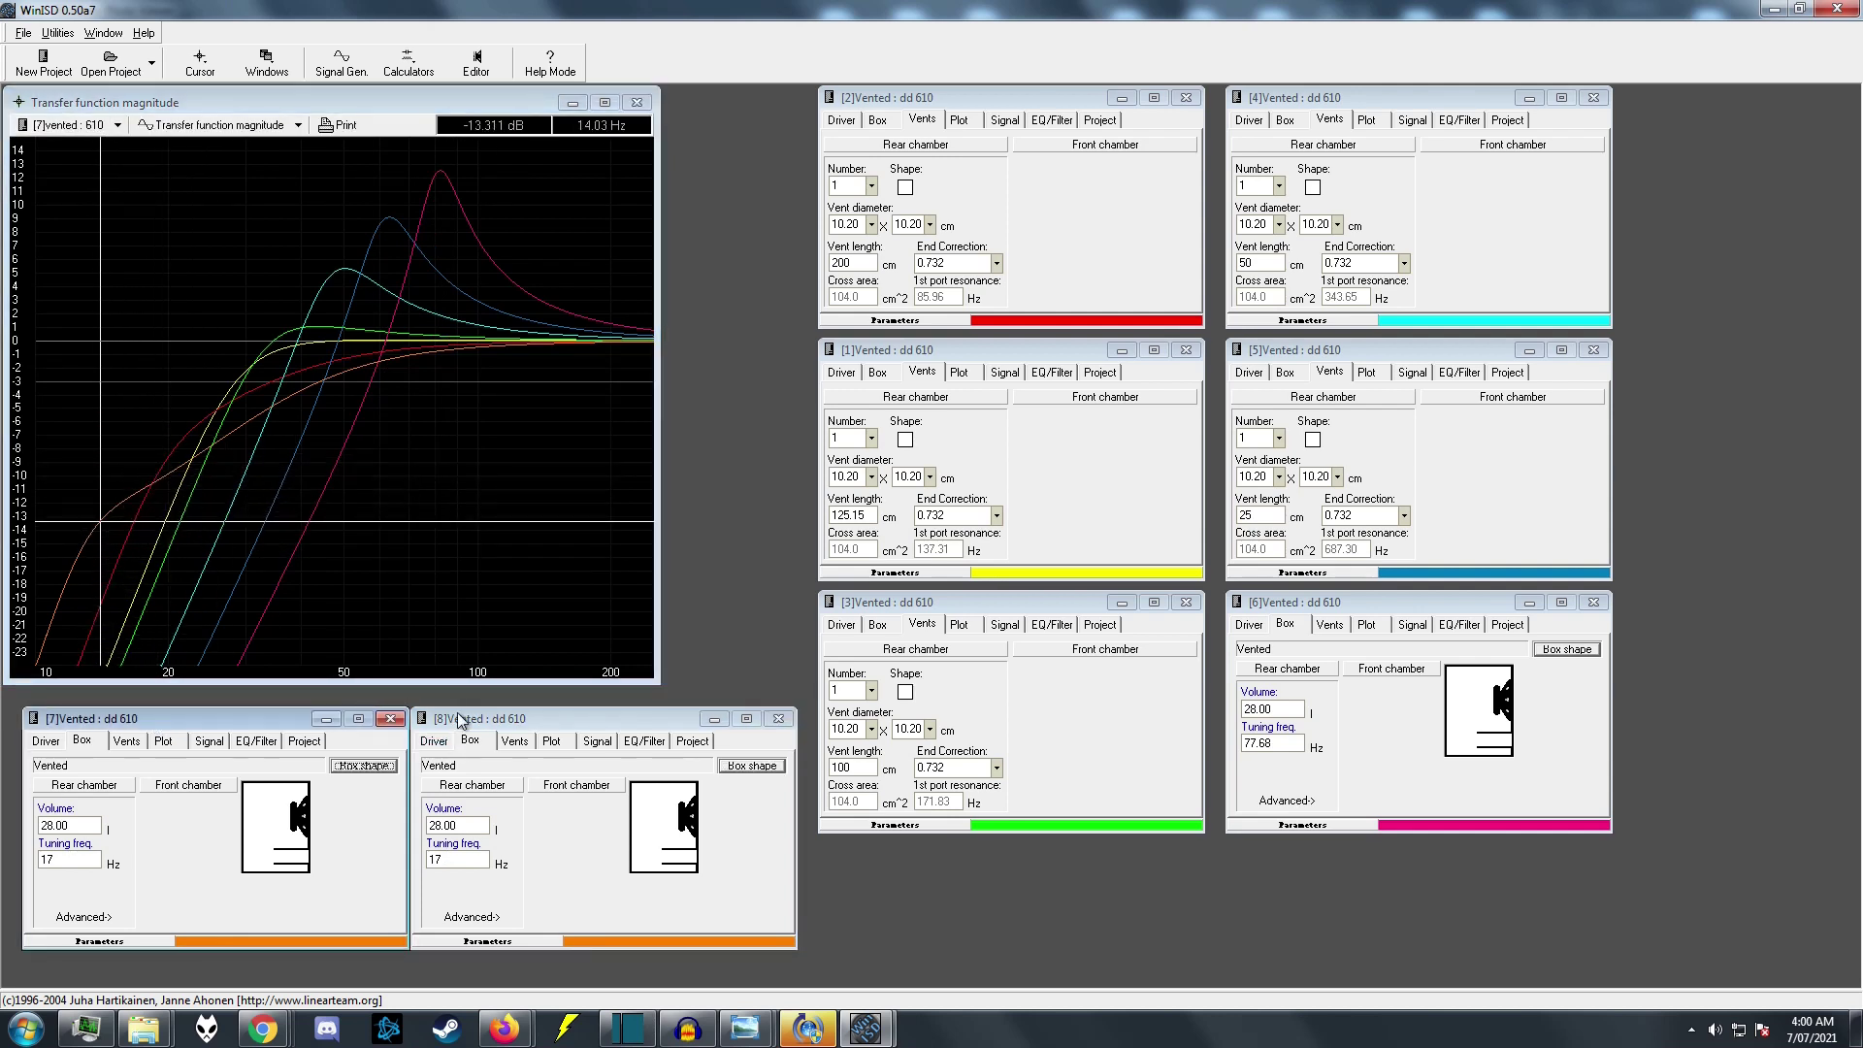
left_click(516, 741)
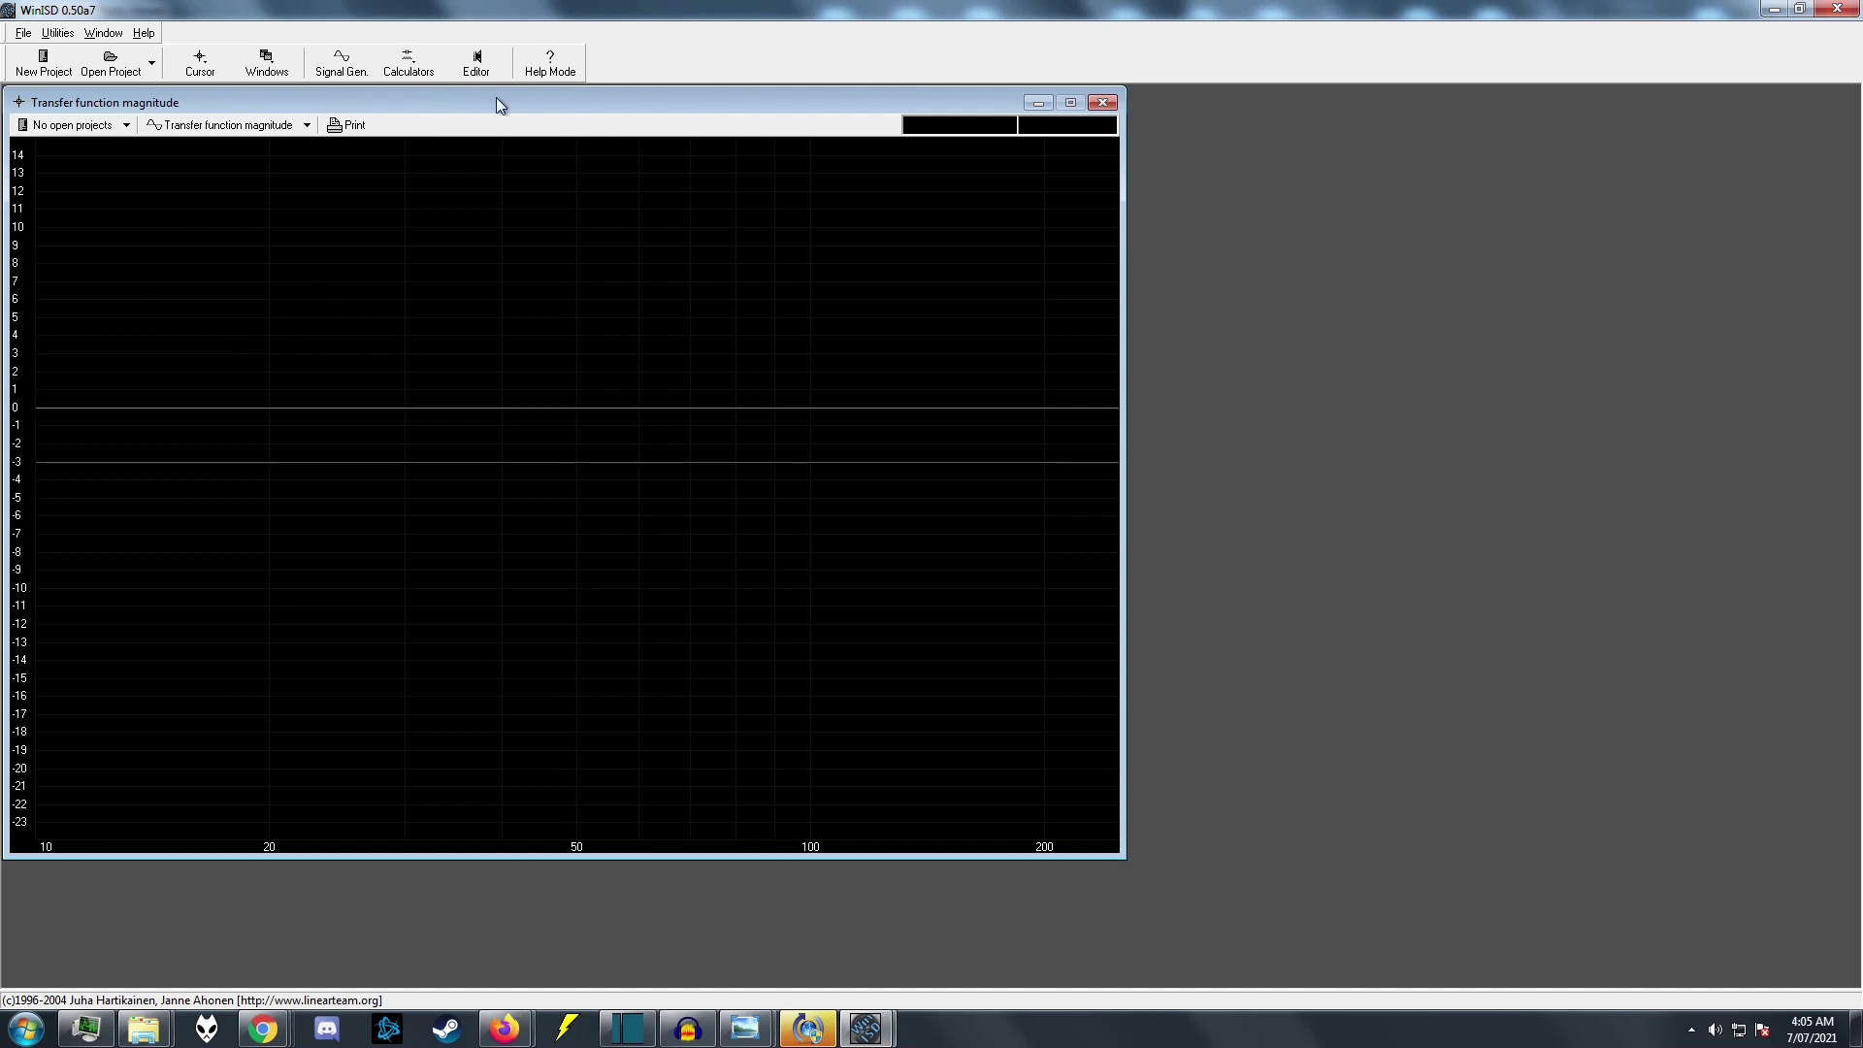
Open the Driver editor, centre it, and enter placeholder manufacturer and brand text.
left_click(477, 64)
left_click_drag(310, 146, 647, 244)
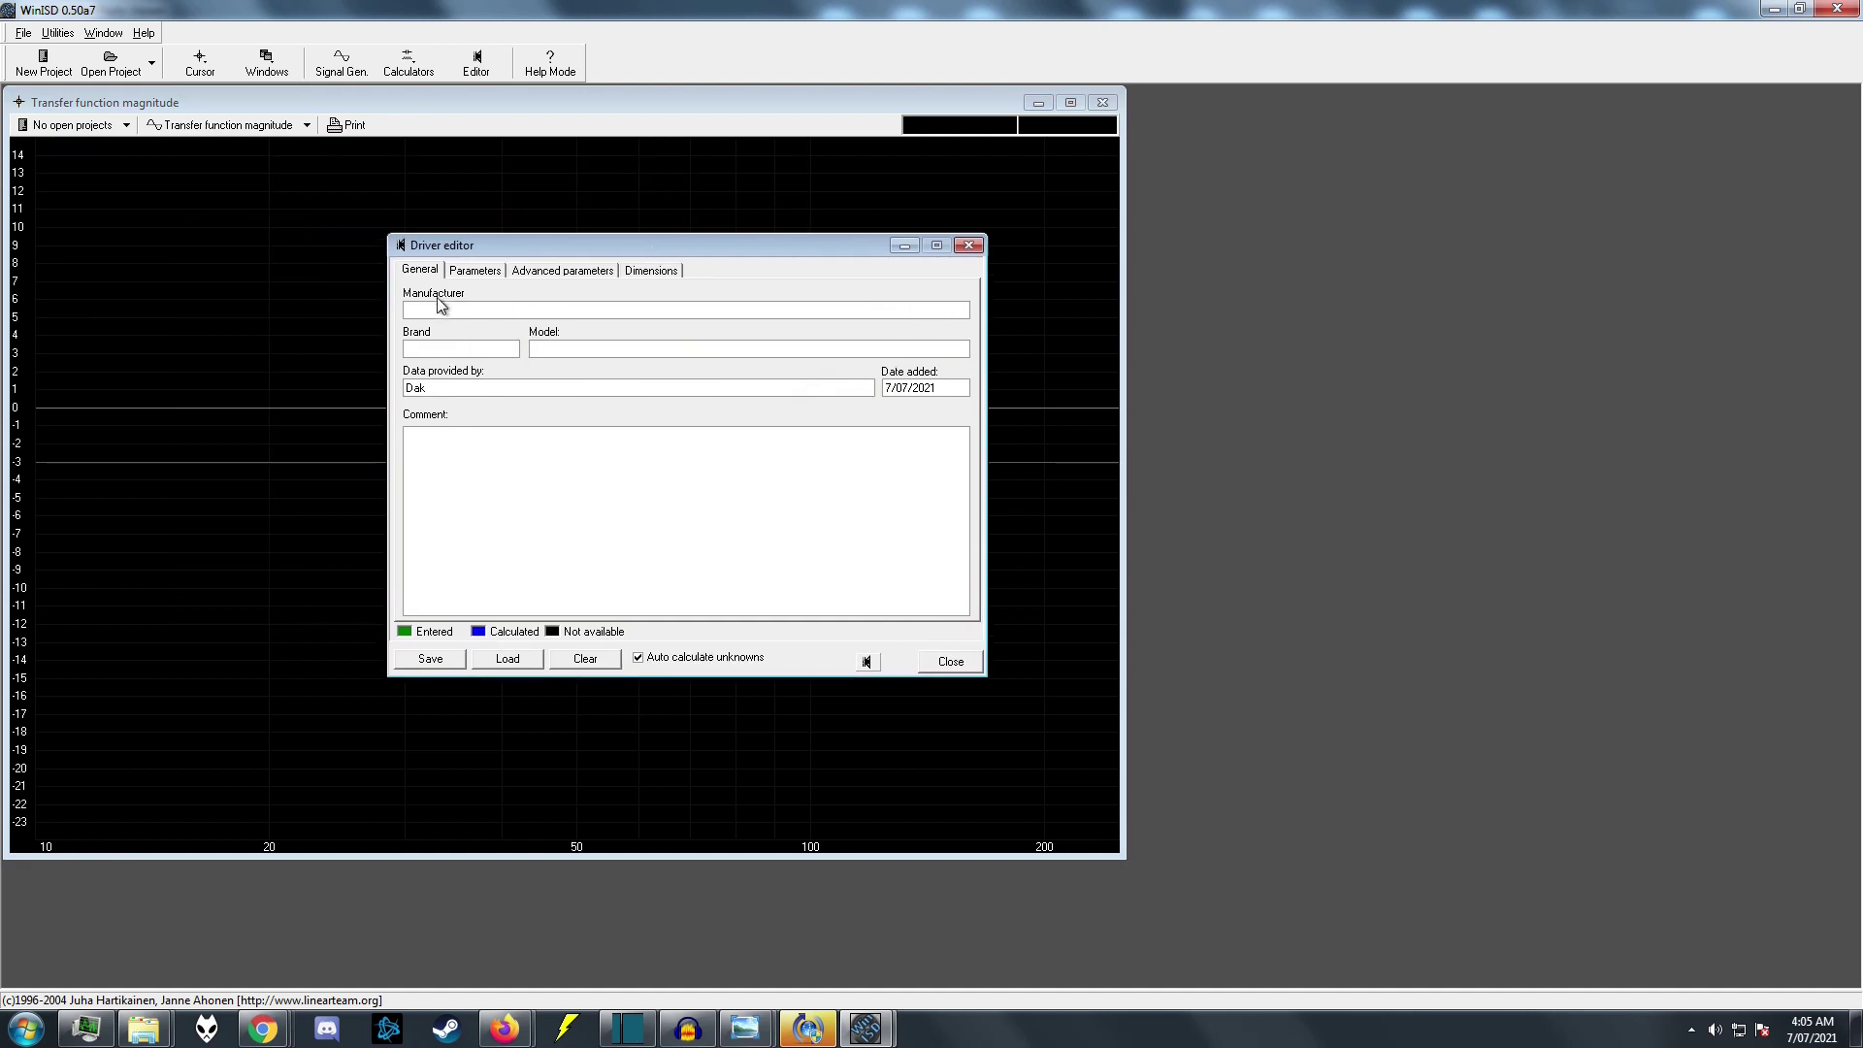
type("nbvmnbv")
key("Tab")
type("bnvjhv")
key("Tab")
type("jkkjbkjb;ukg")
left_click_drag(410, 350, 403, 351)
double_click(427, 350)
type("1111111111")
key("Tab")
type("11111111111111")
left_click(475, 271)
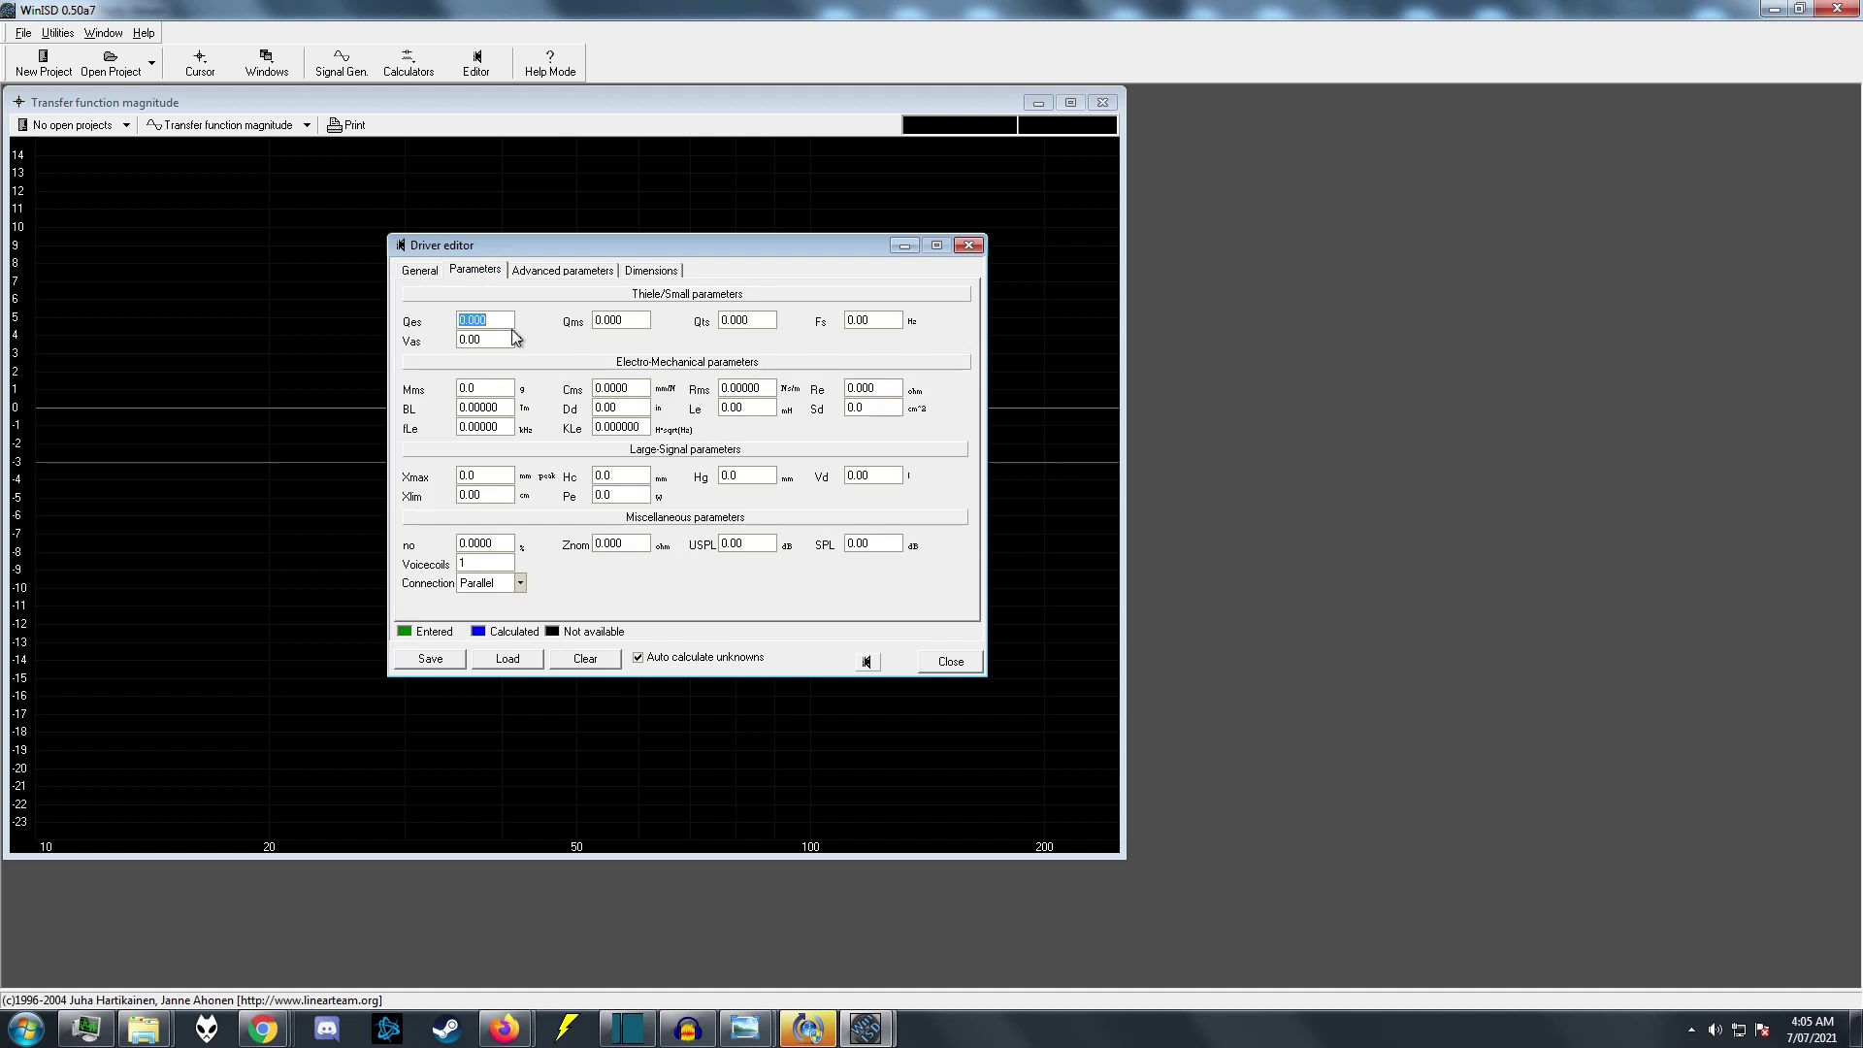
Enter Qes 0.5, Qms 5 and Fs 30 Hz for the driver.
type(".5")
key("Tab")
type("5")
key("Return")
double_click(856, 320)
type("30")
key("Return")
Set Vas to 40 l, Dd to 10 and Re to 3.
double_click(471, 338)
type("40")
double_click(607, 408)
type("10")
left_click(632, 427)
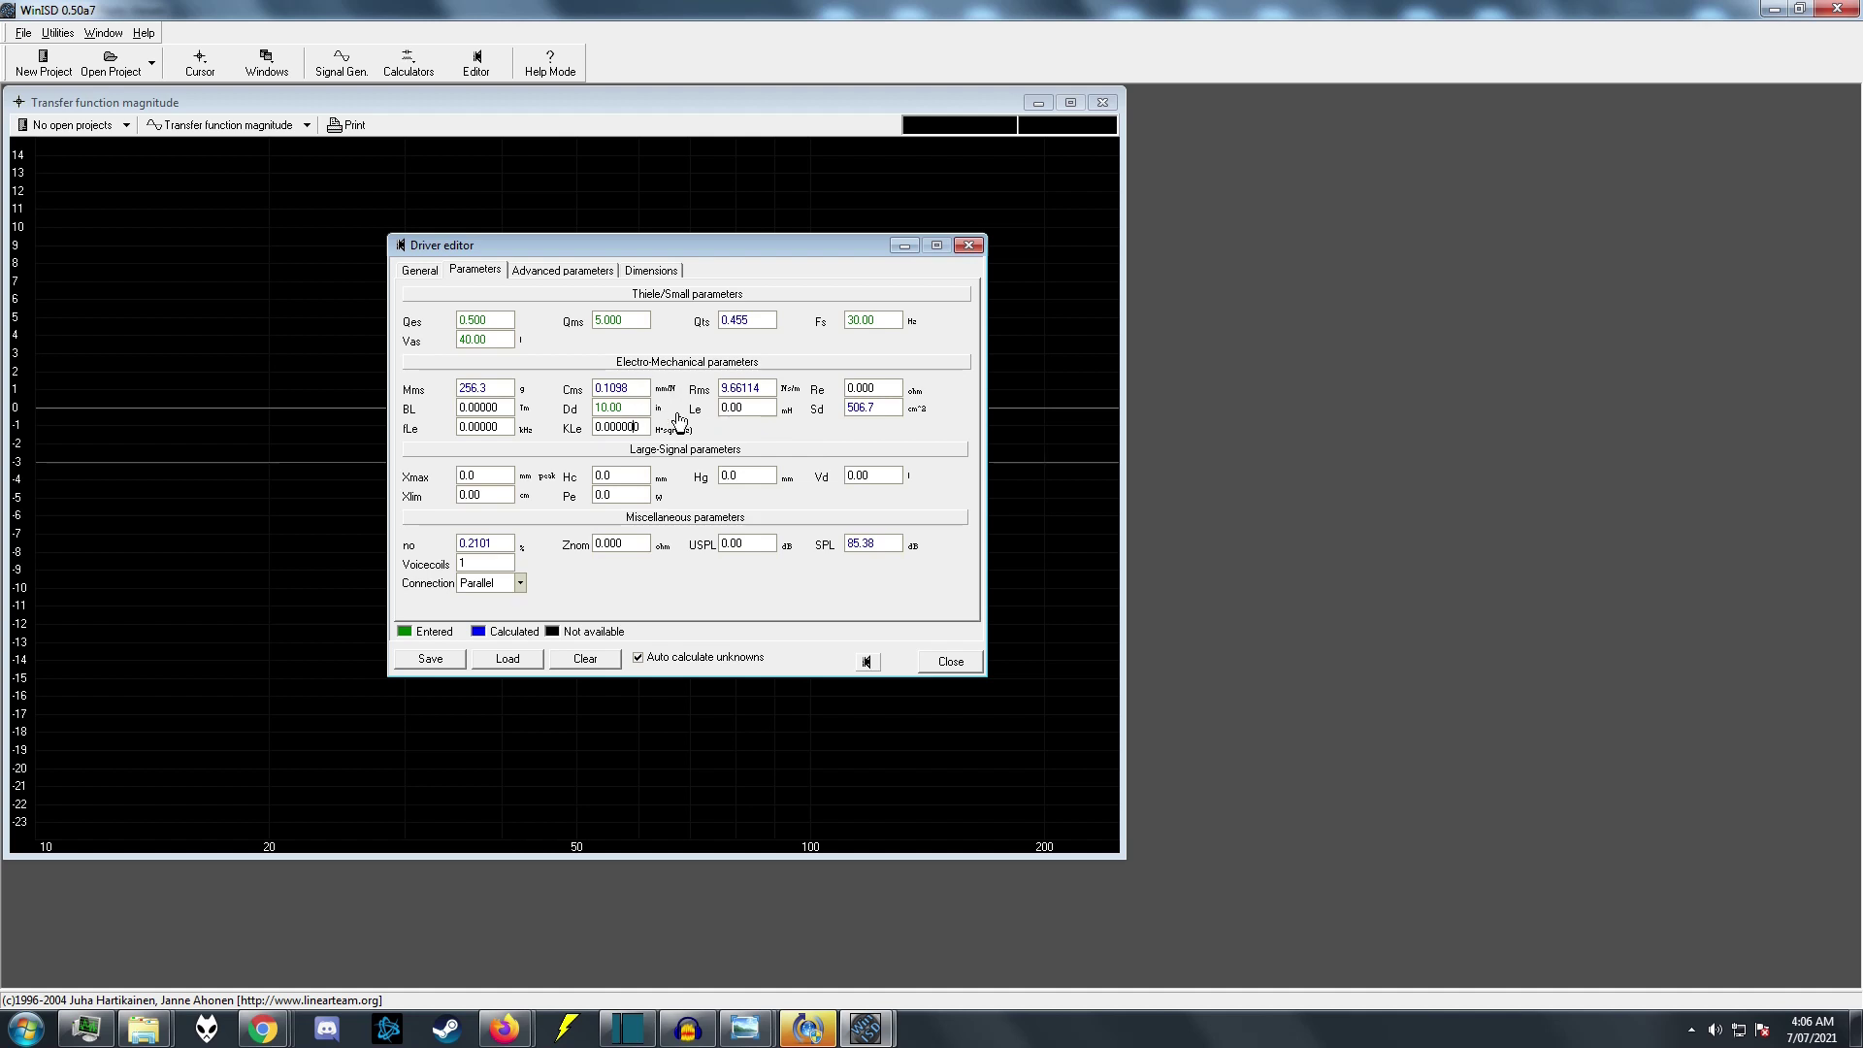
key("Tab")
type("3")
left_click(878, 410)
Set Pe to 500, Le to 1.7, Xmax to 13.0 mm and Xlim to 4.
double_click(637, 494)
type("500")
key("Tab")
type("1.7")
key("Tab")
key("shift+Tab")
type("13.0")
key("Tab")
type("4")
left_click(631, 475)
left_click(875, 408)
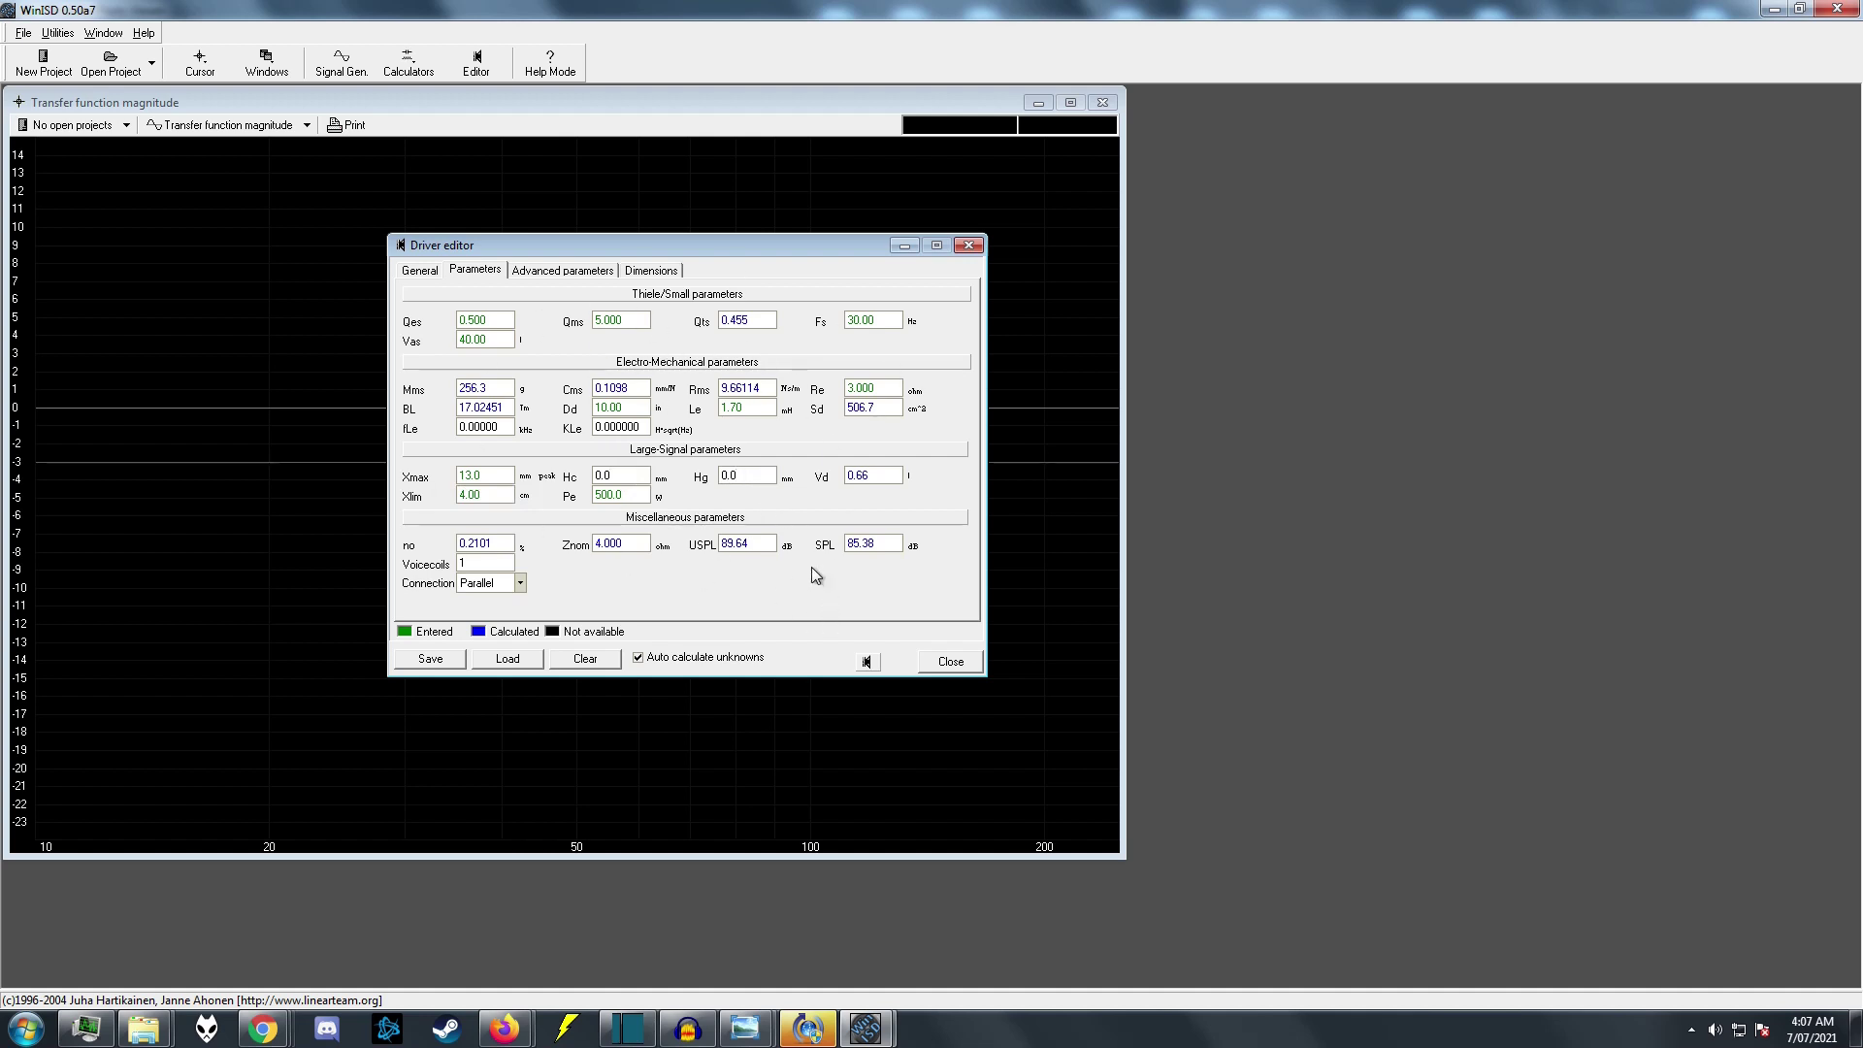
Save the driver to a file, close the editor and start a new project.
left_click(447, 663)
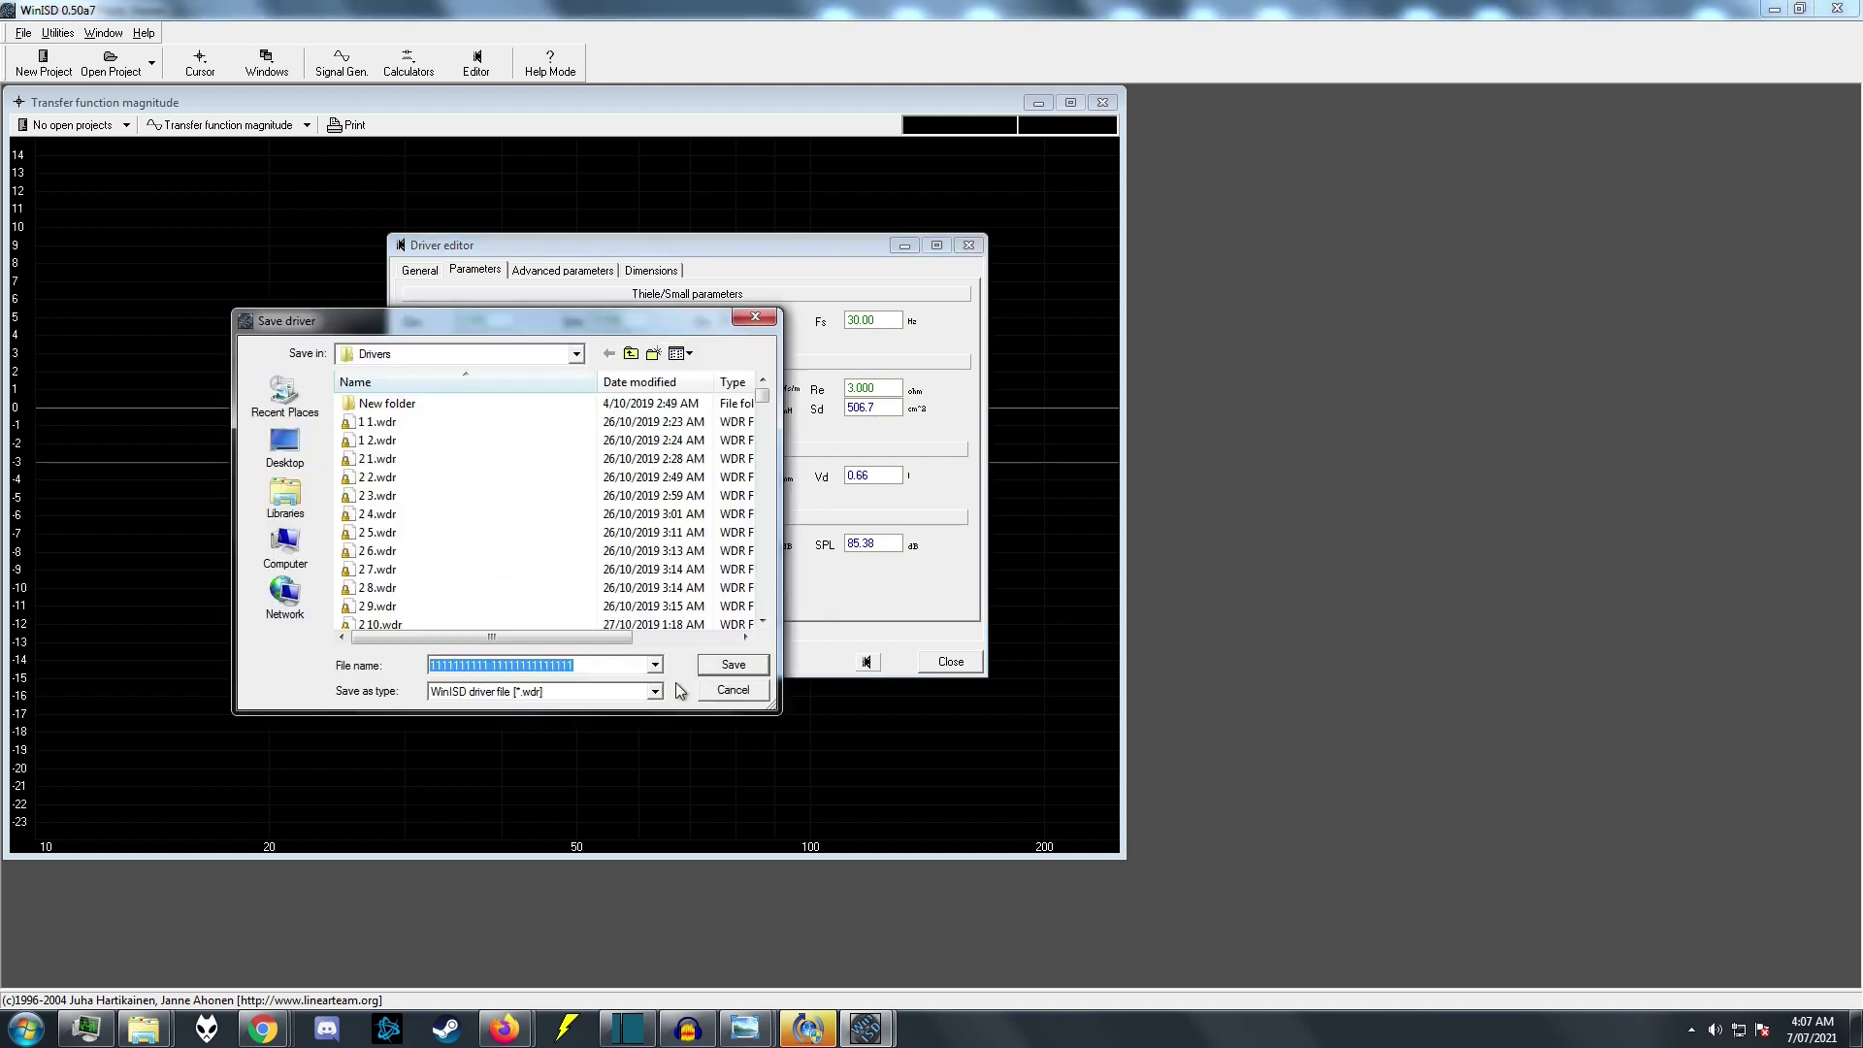
left_click(735, 667)
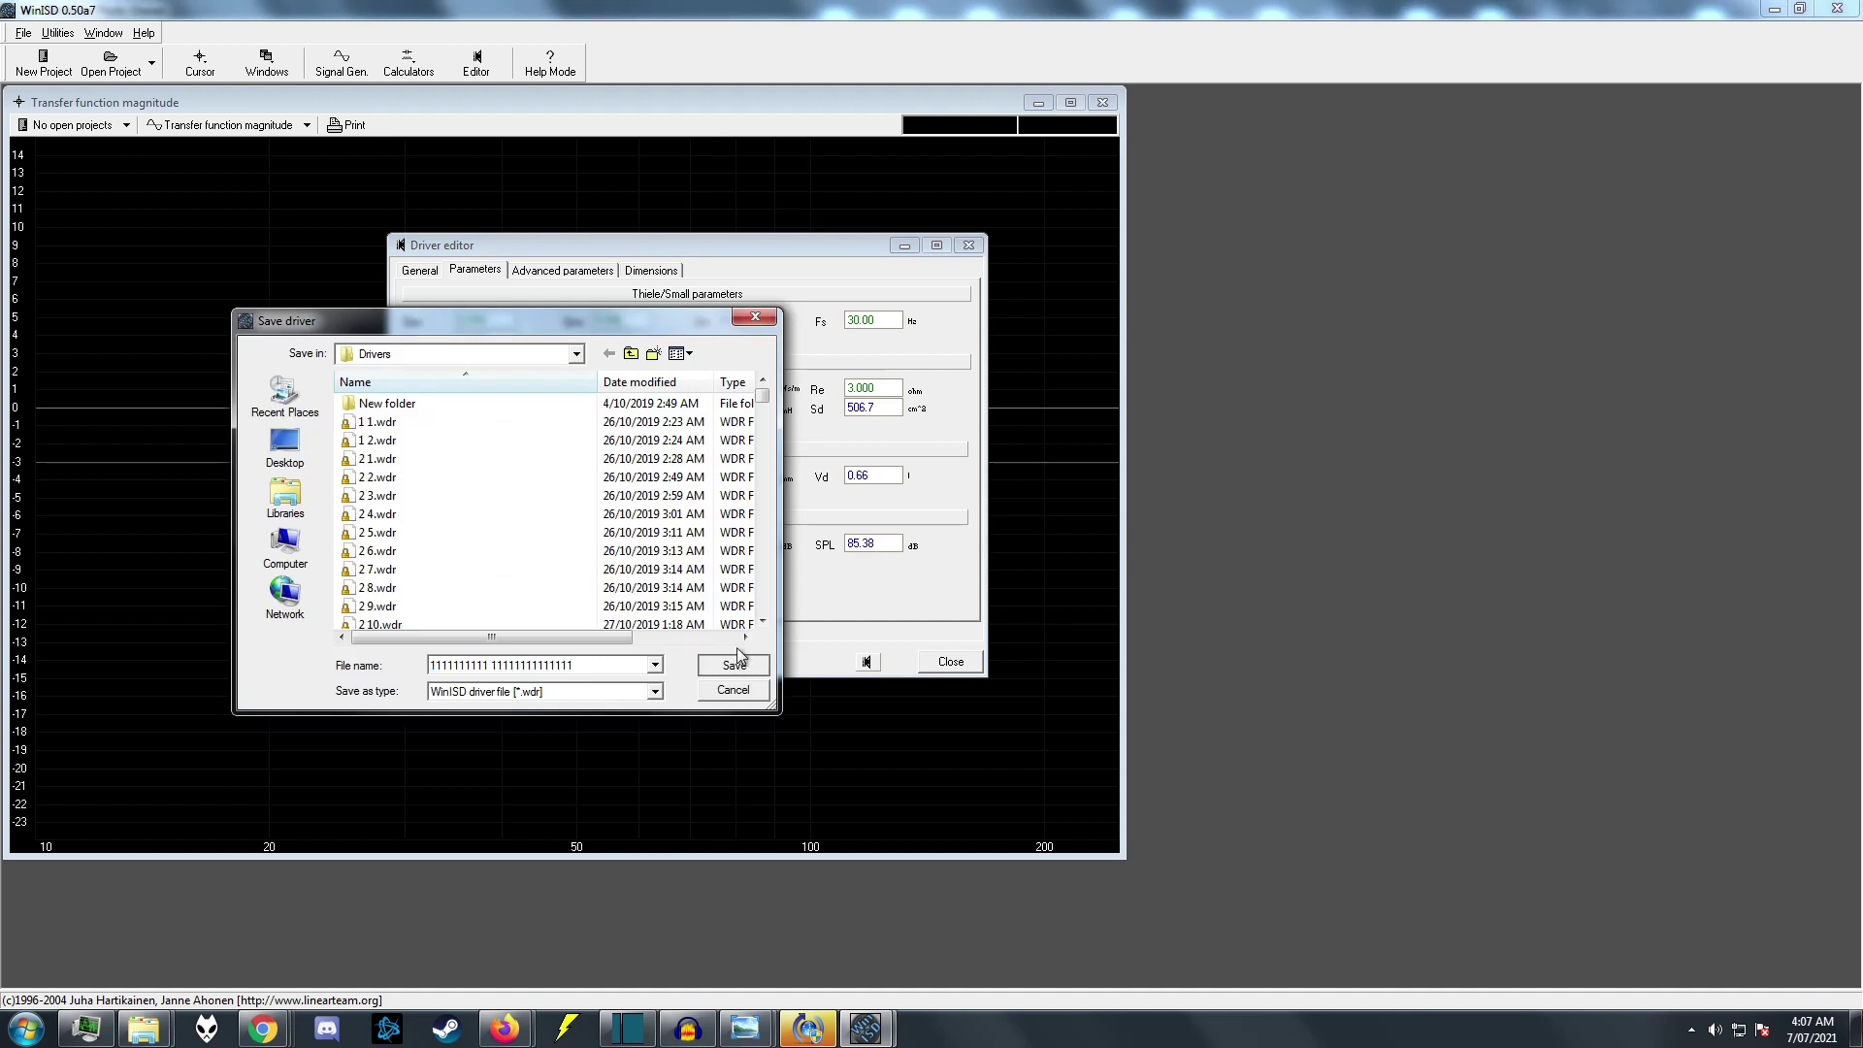
mouse_move(766, 402)
left_mouse_down()
mouse_move(767, 505)
mouse_move(766, 403)
left_mouse_up()
left_click(733, 664)
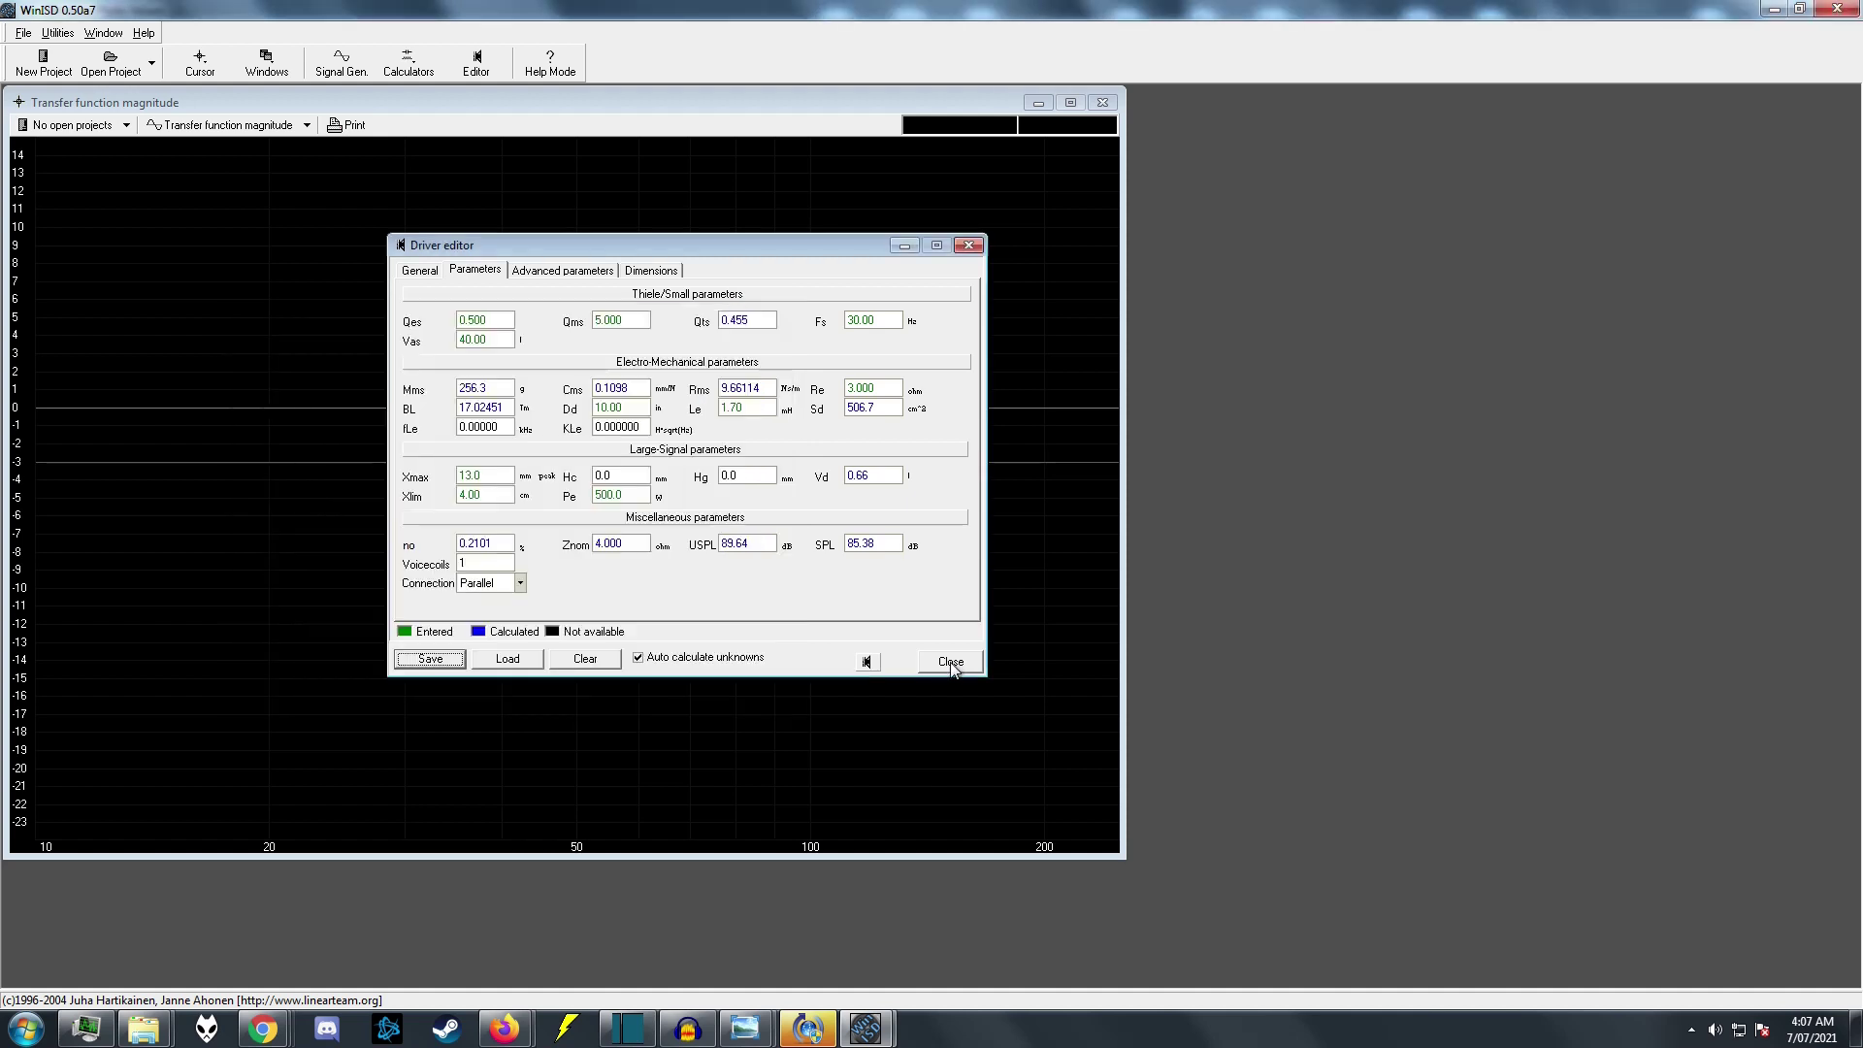
left_click(951, 661)
left_click(43, 63)
Create a project with the newly saved placeholder driver, keeping Vented as the box type.
left_click(854, 572)
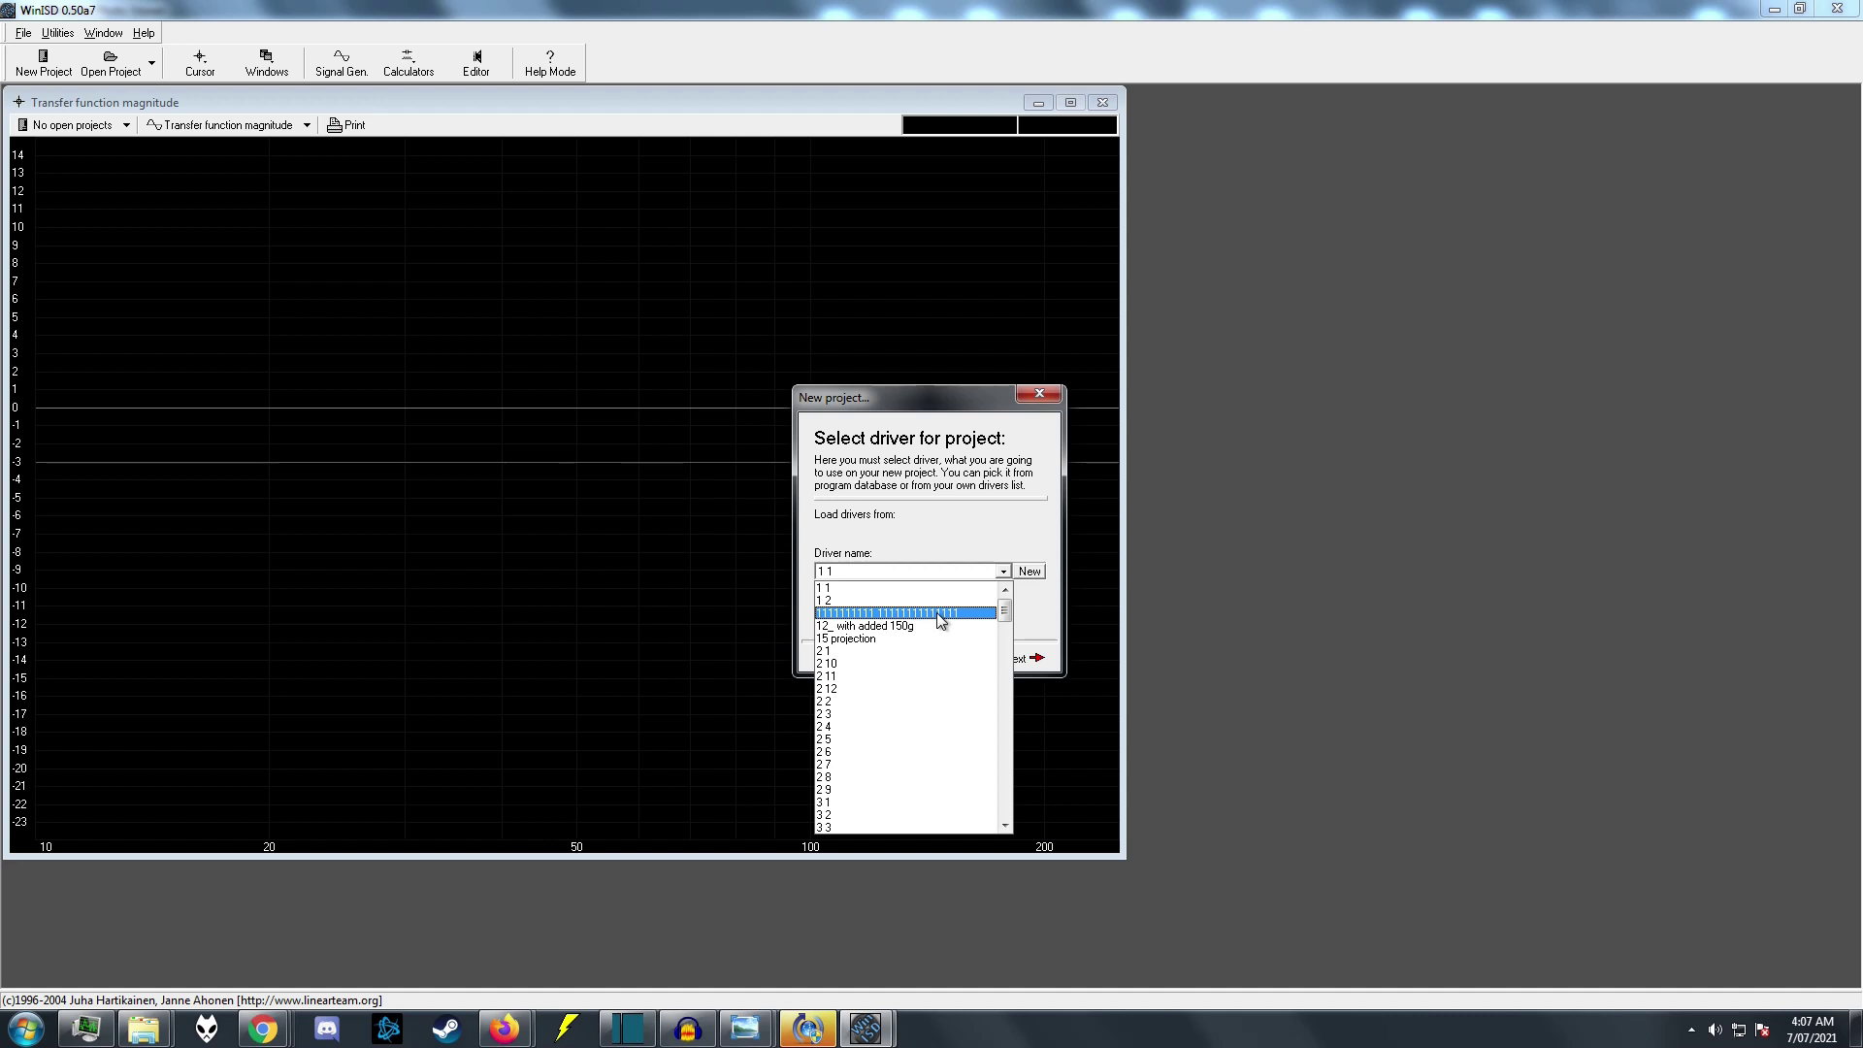
left_click(935, 611)
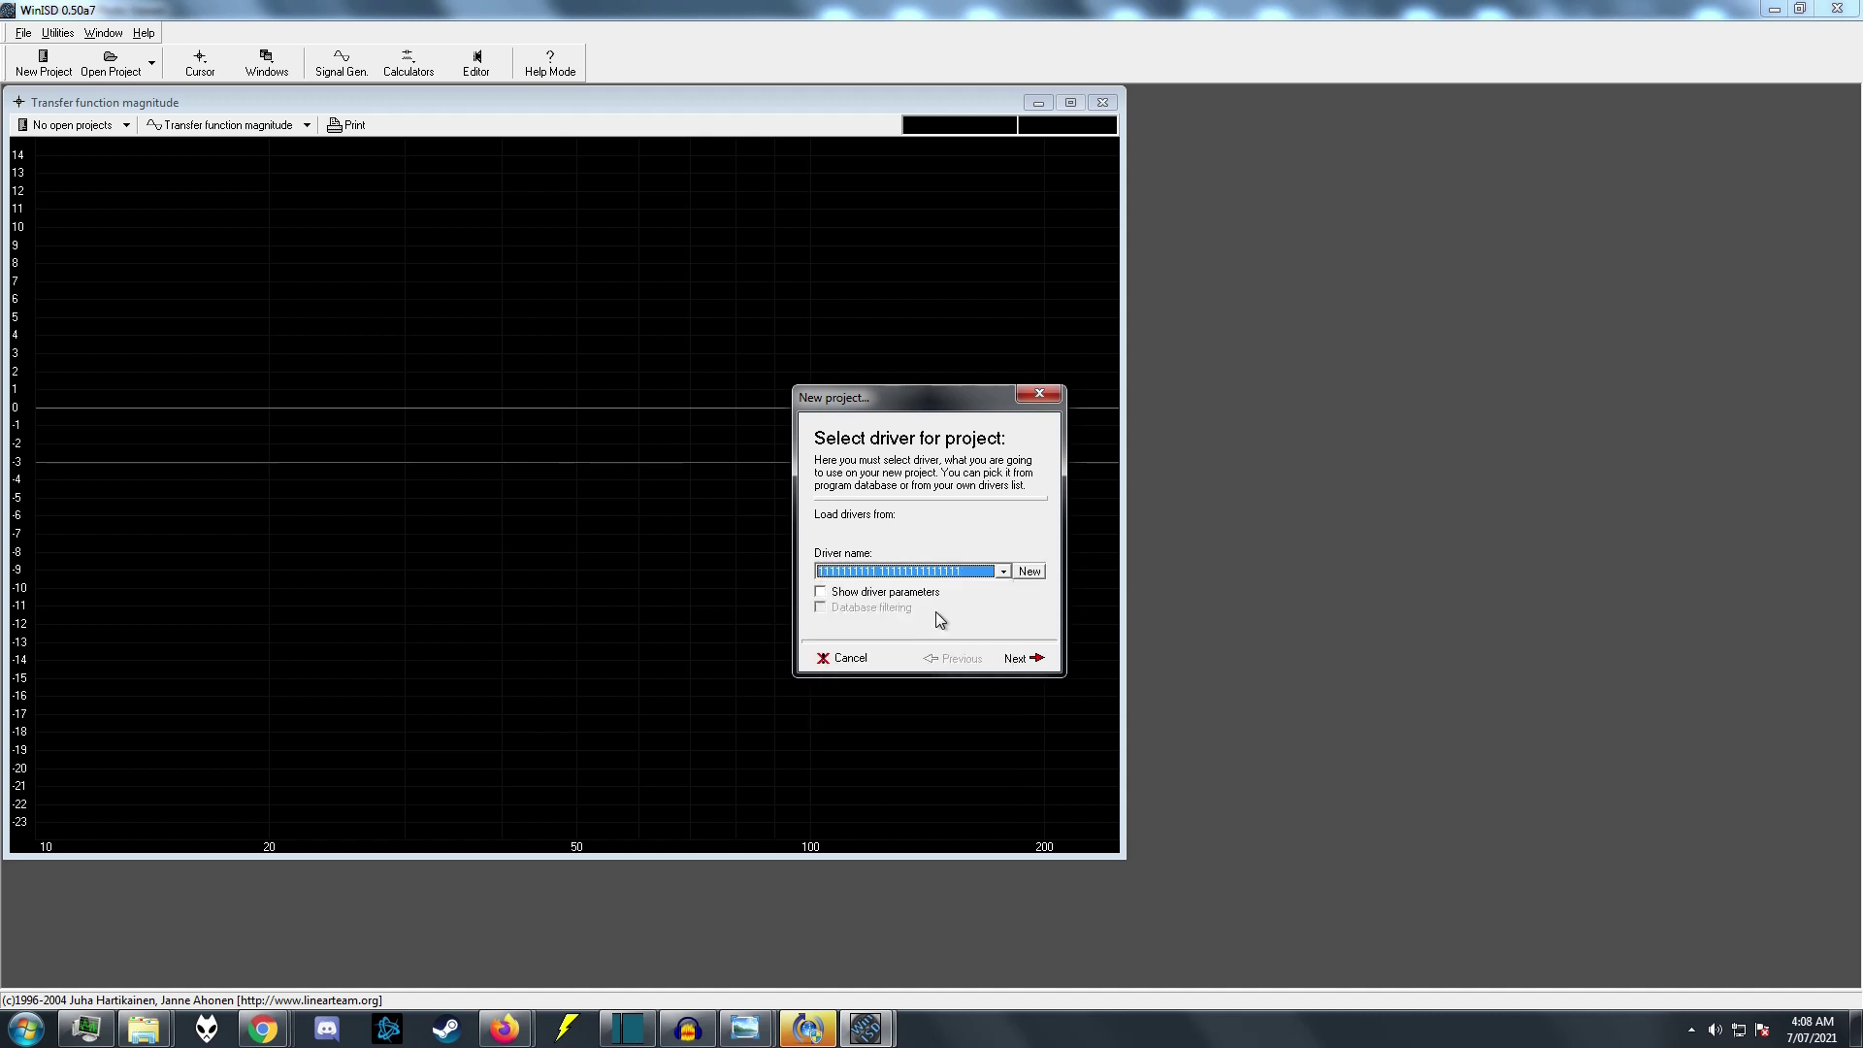
left_click(1031, 663)
left_click(1032, 663)
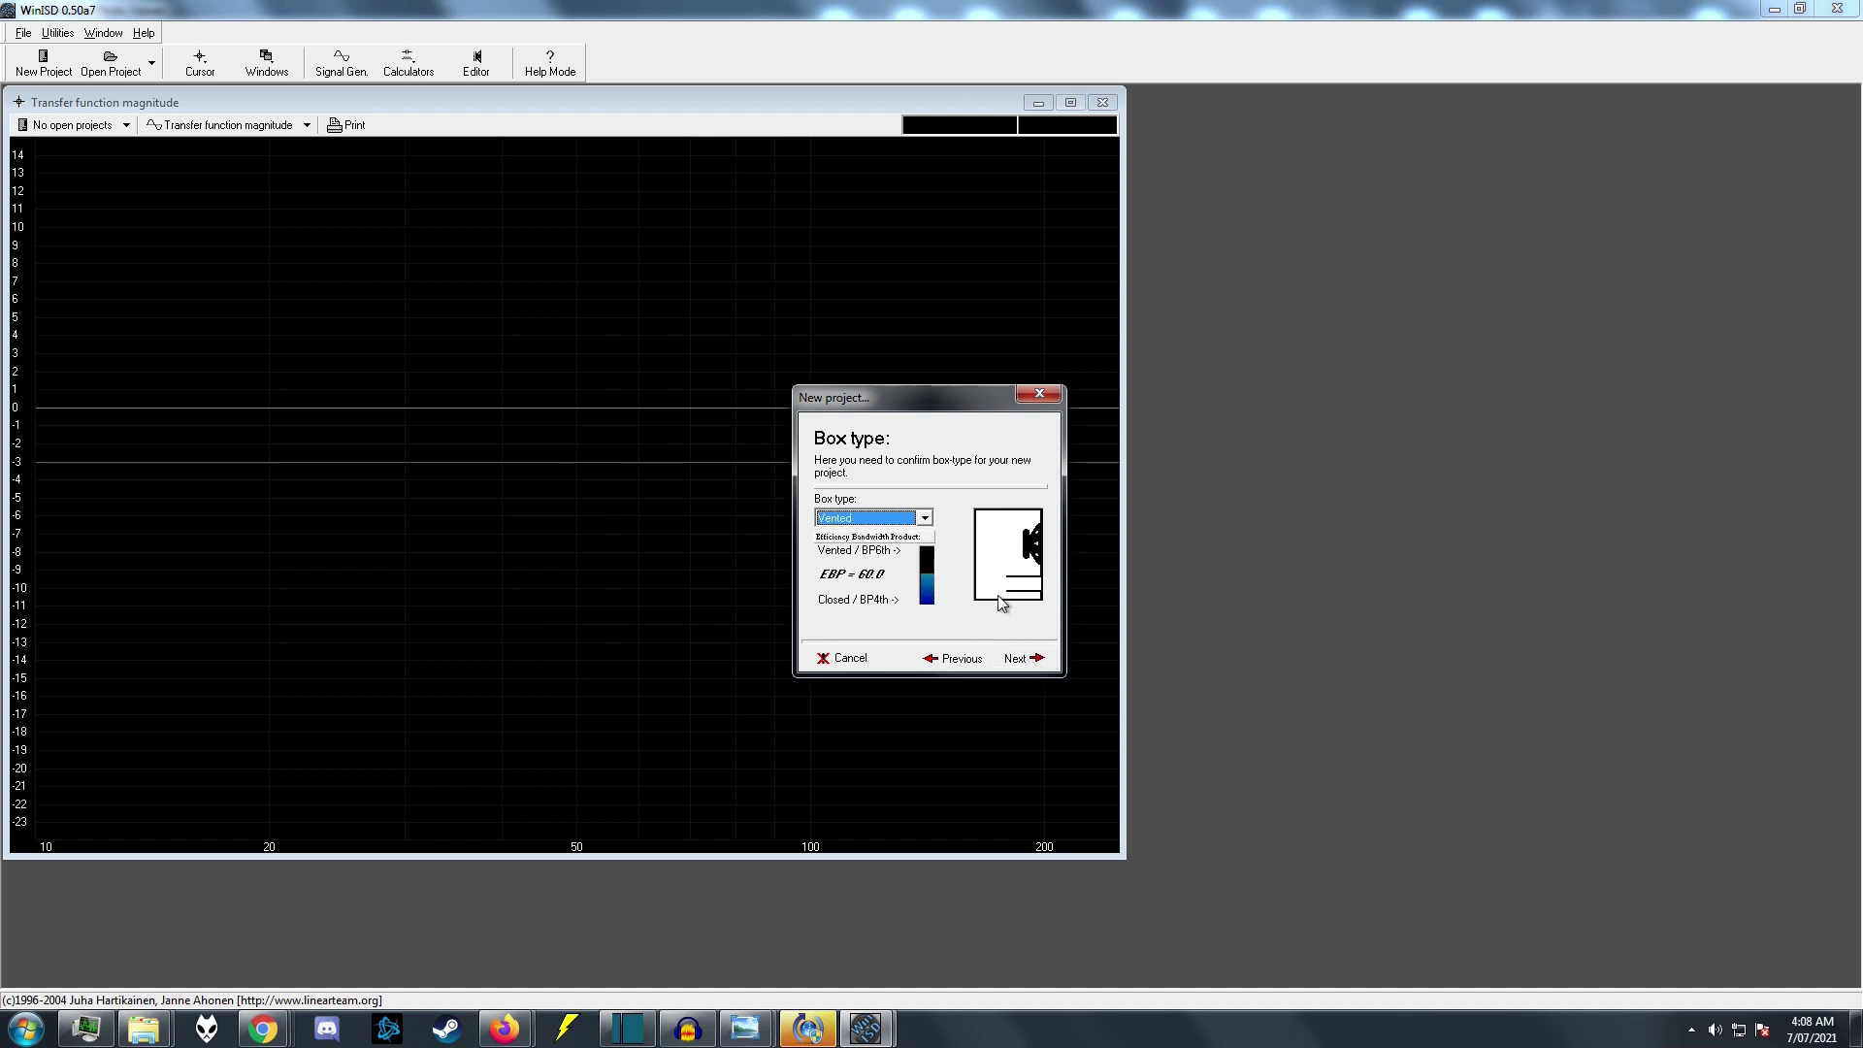
left_click(1032, 663)
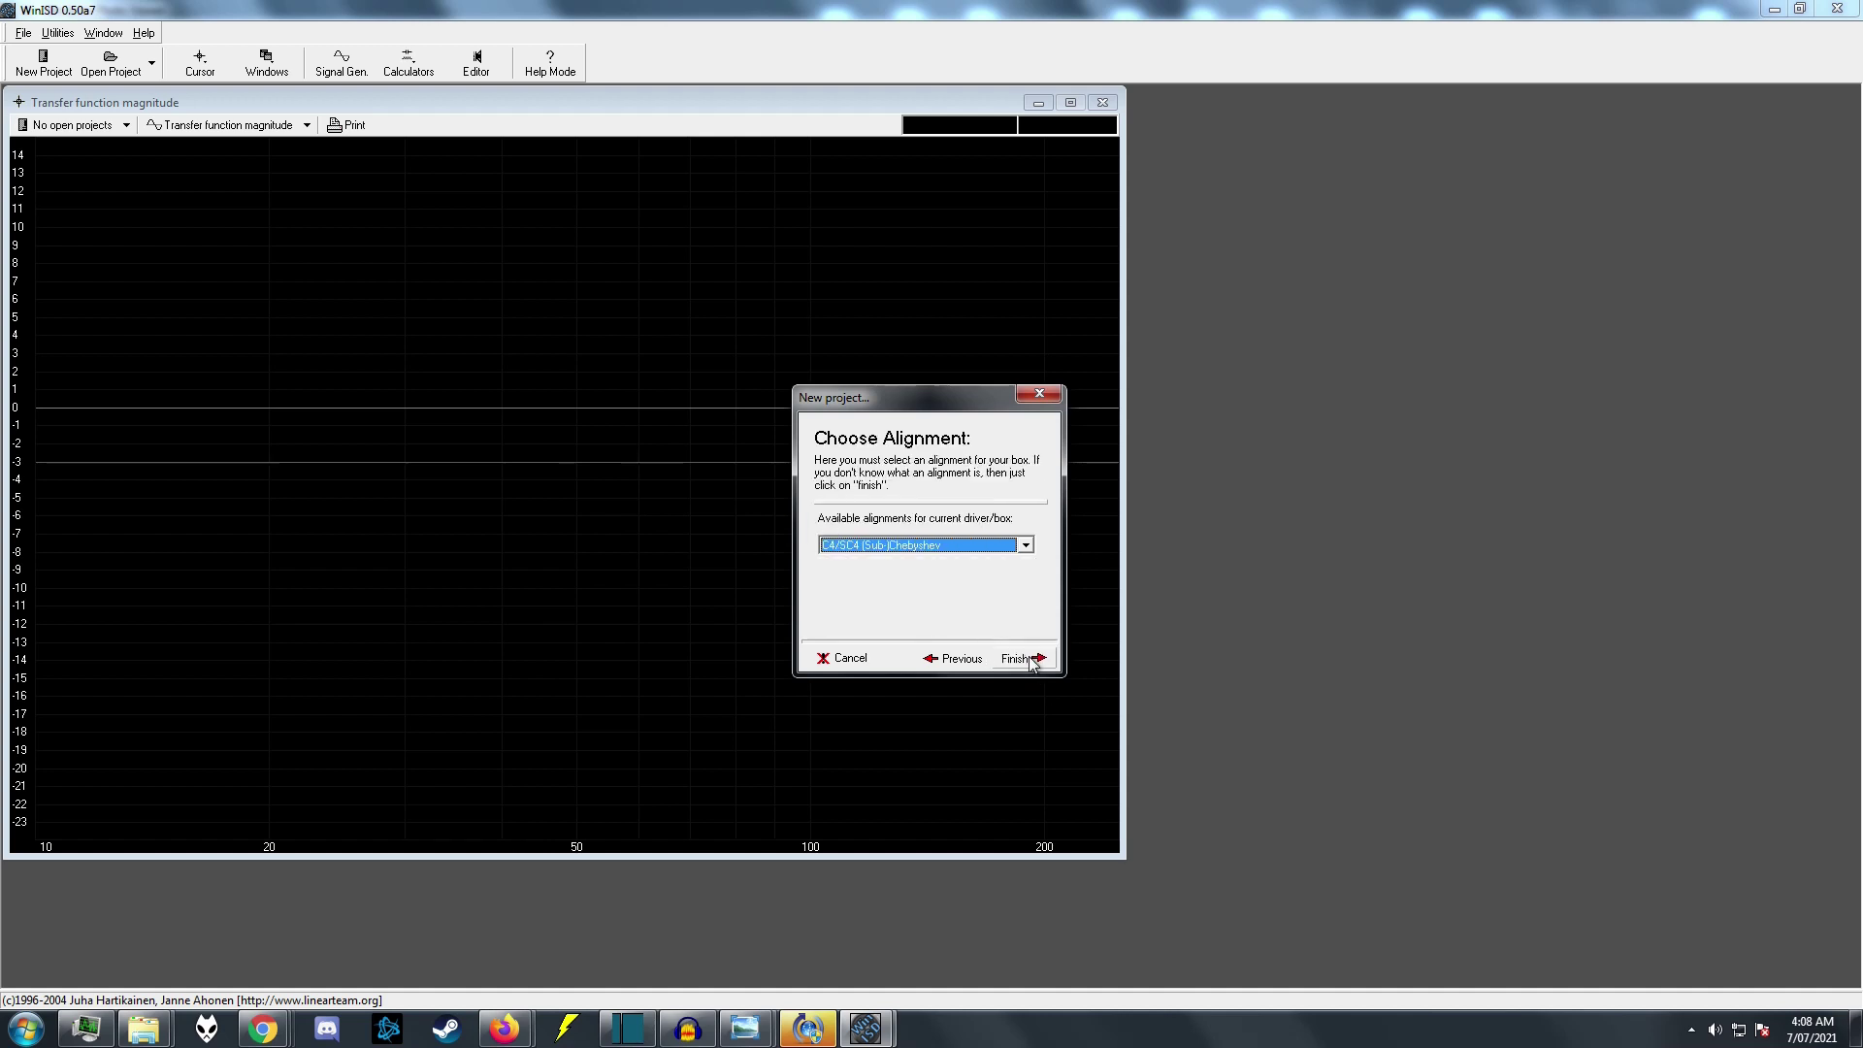
left_click(951, 658)
left_click(885, 519)
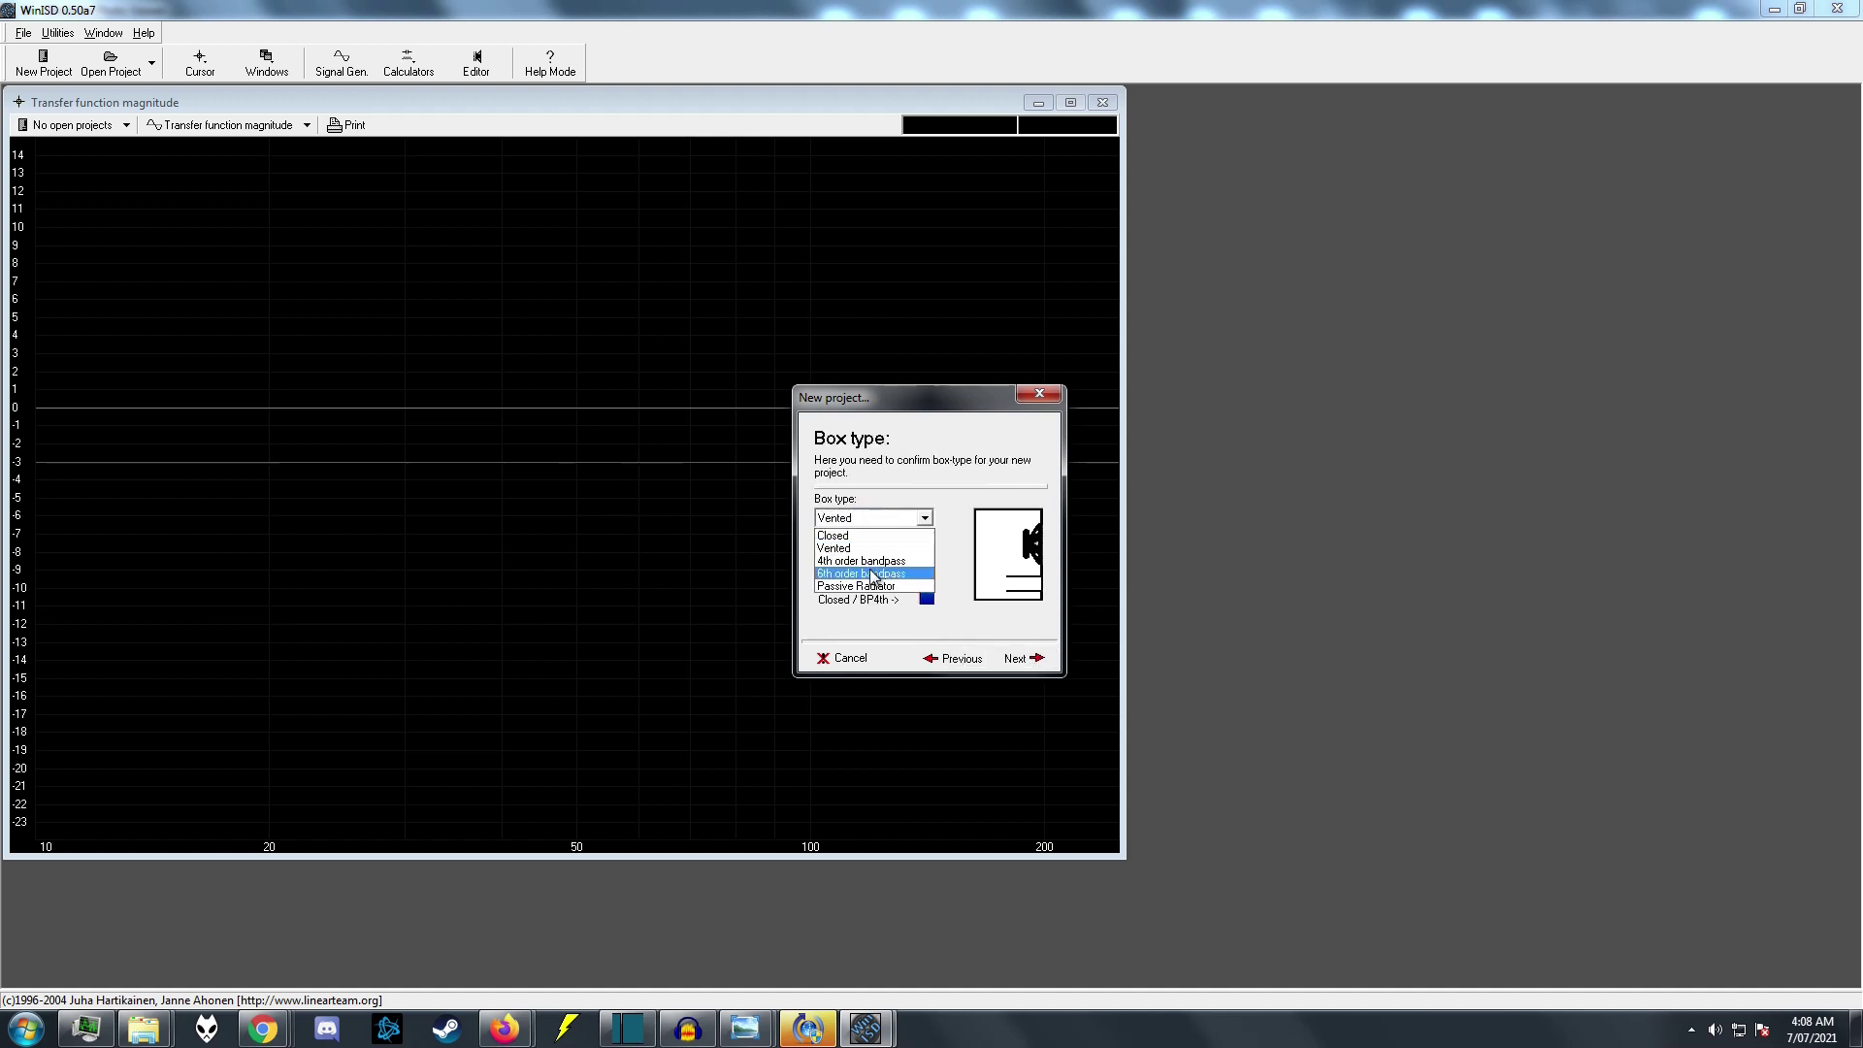
left_click(878, 518)
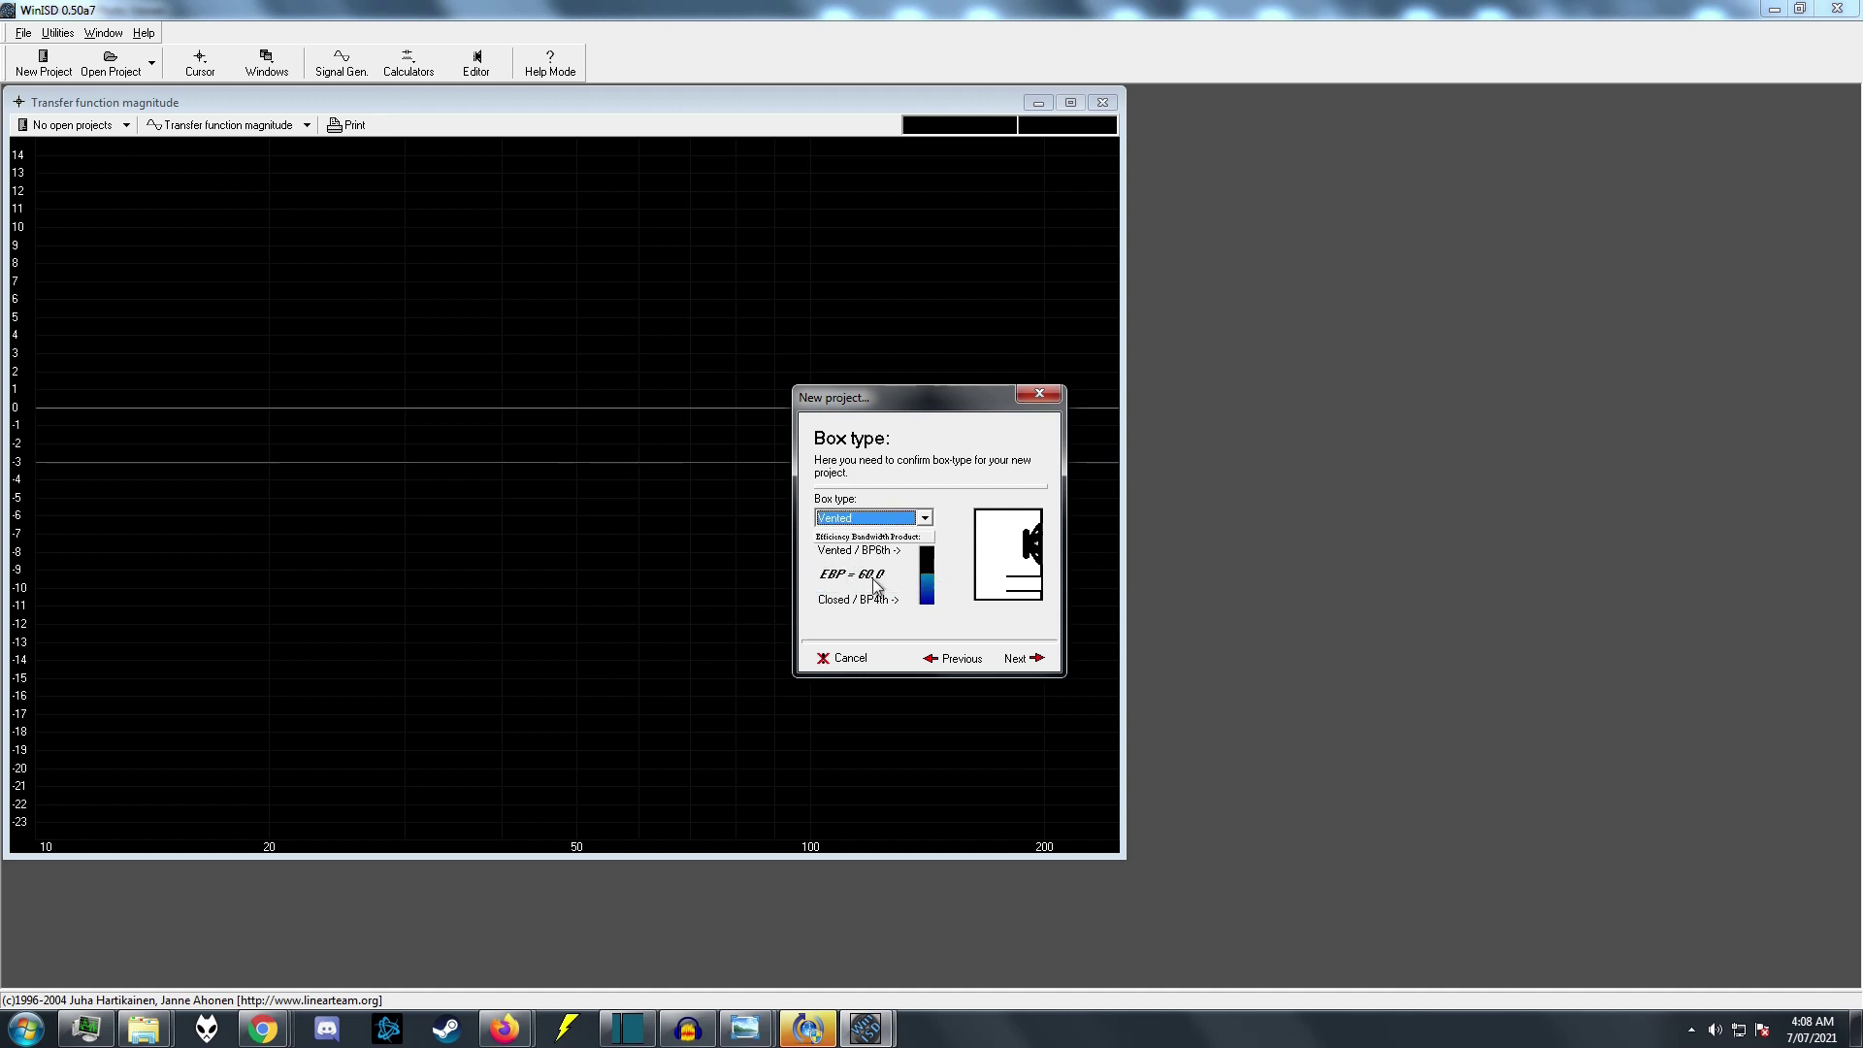
left_click(1026, 657)
left_click(1027, 657)
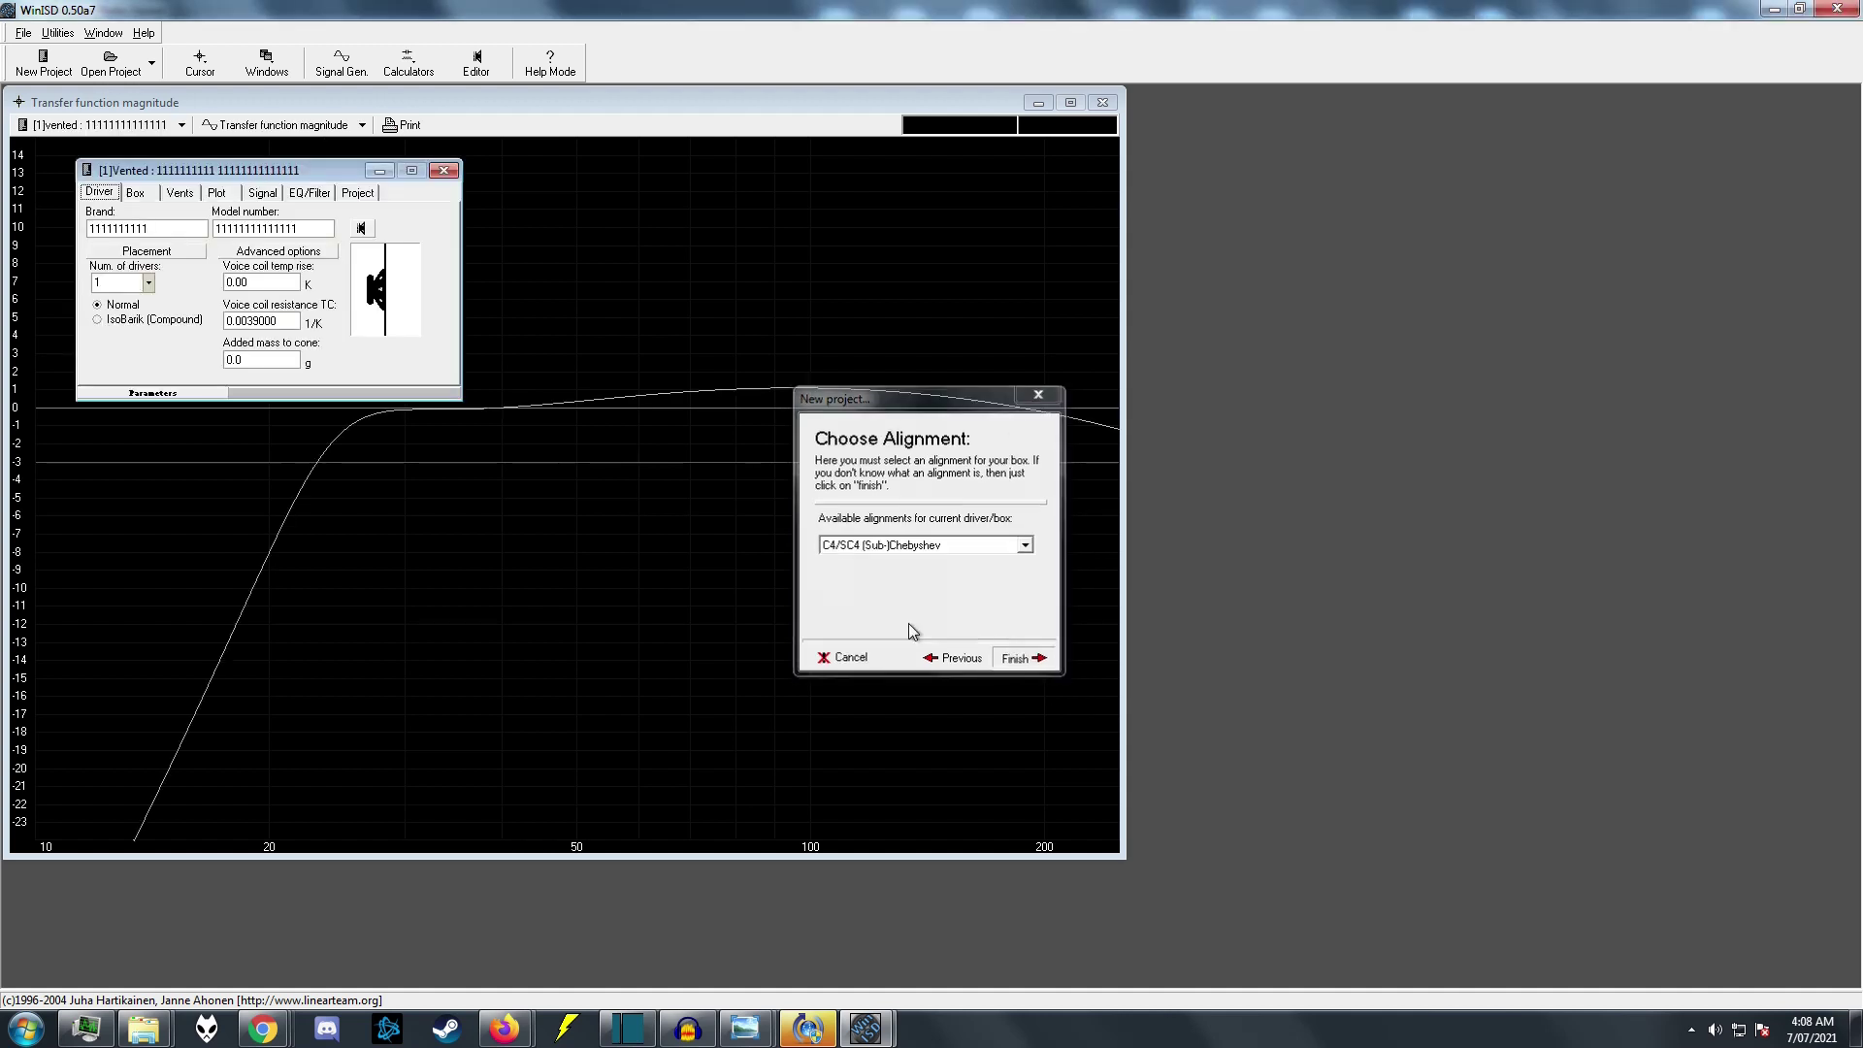
left_click(135, 192)
Set the box volume to 2.5 ft³.
left_click_drag(190, 169, 467, 407)
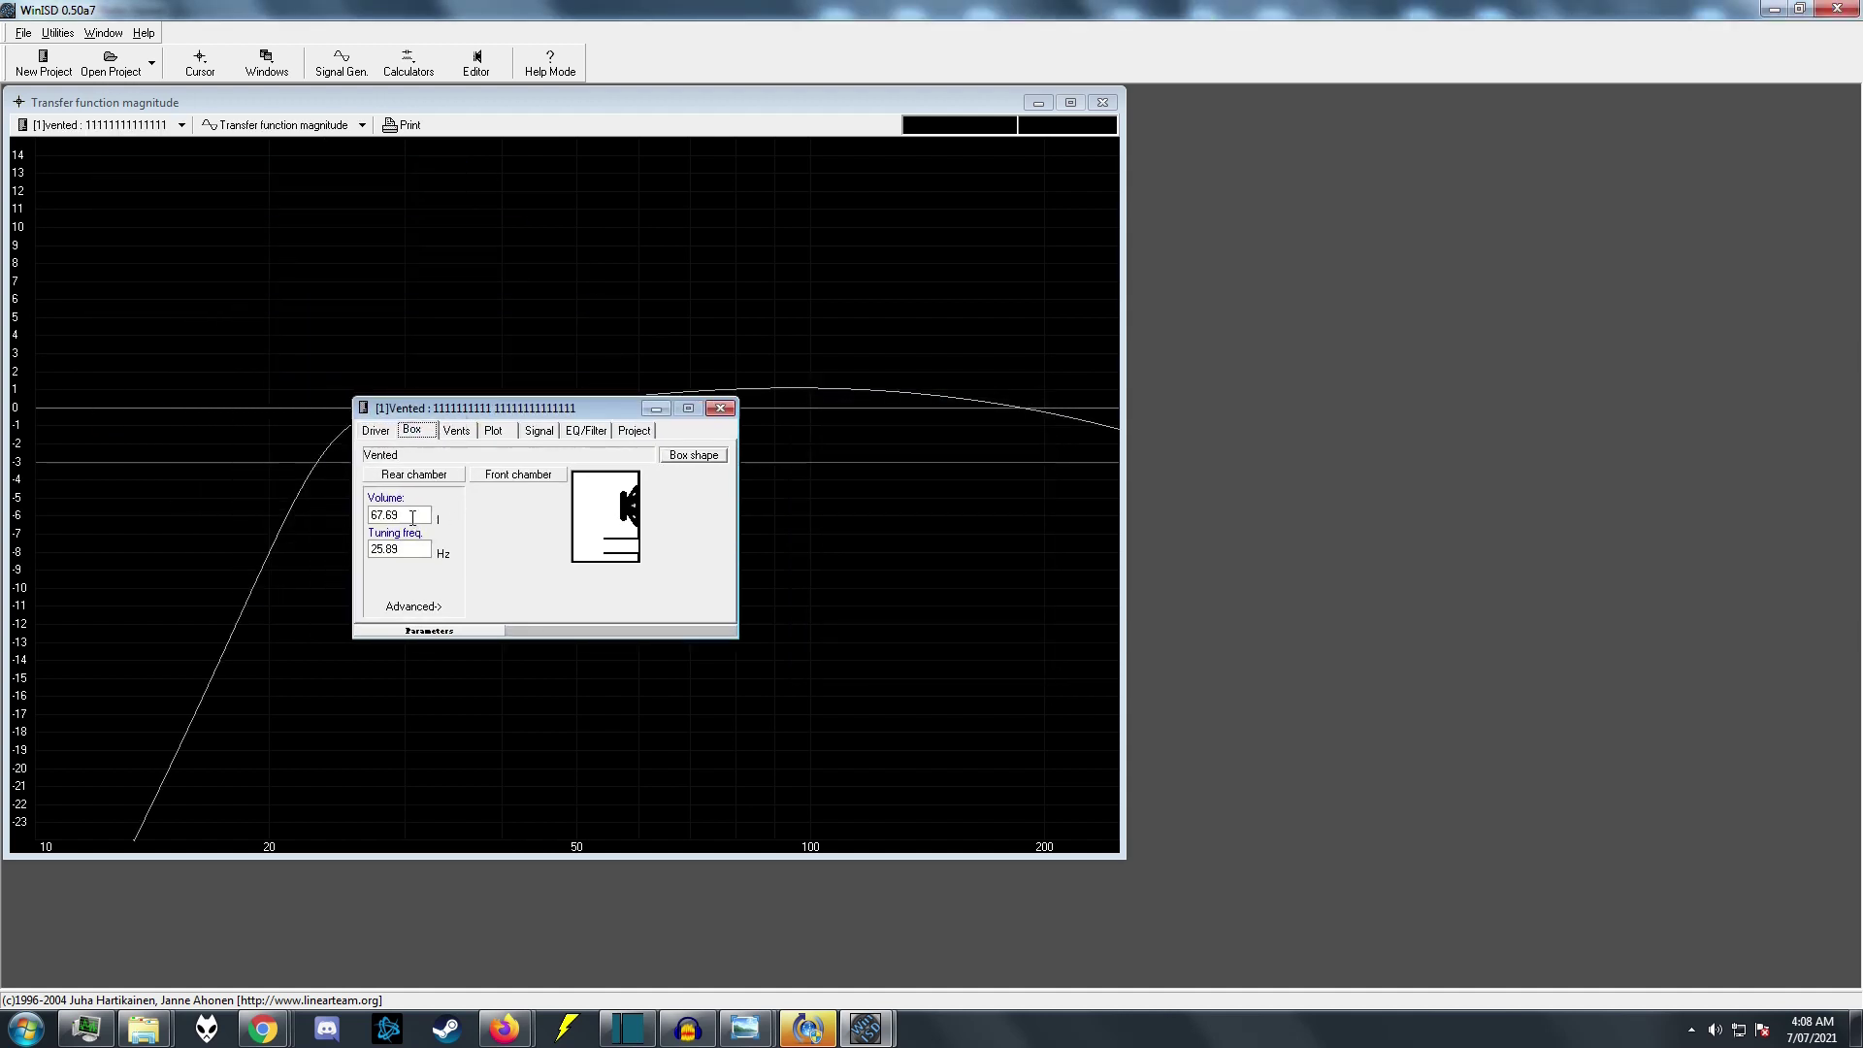
left_click(438, 521)
left_click_drag(418, 516, 353, 520)
type("2.5")
left_click(417, 549)
Switch vent dimensions to inches and set the first vent dimension to 10, giving 10 × 4.02 in.
key("ctrl+Tab")
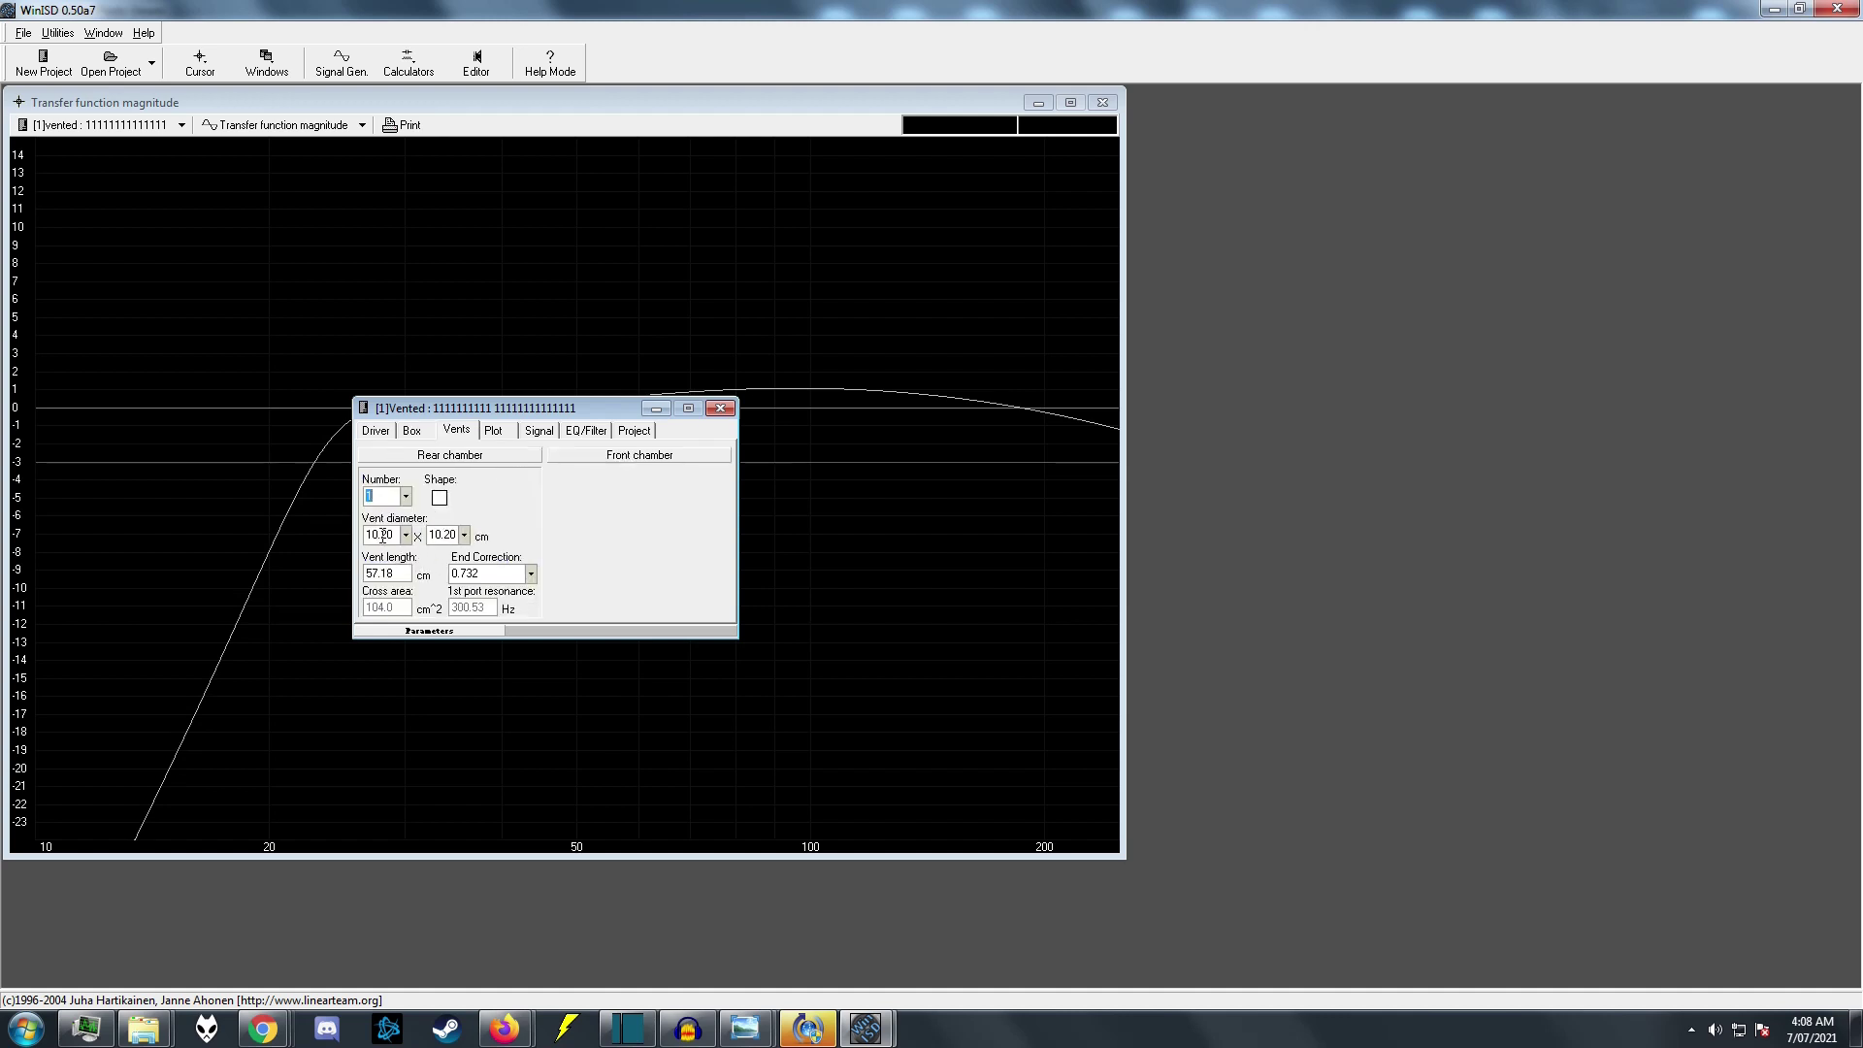
left_click(481, 537)
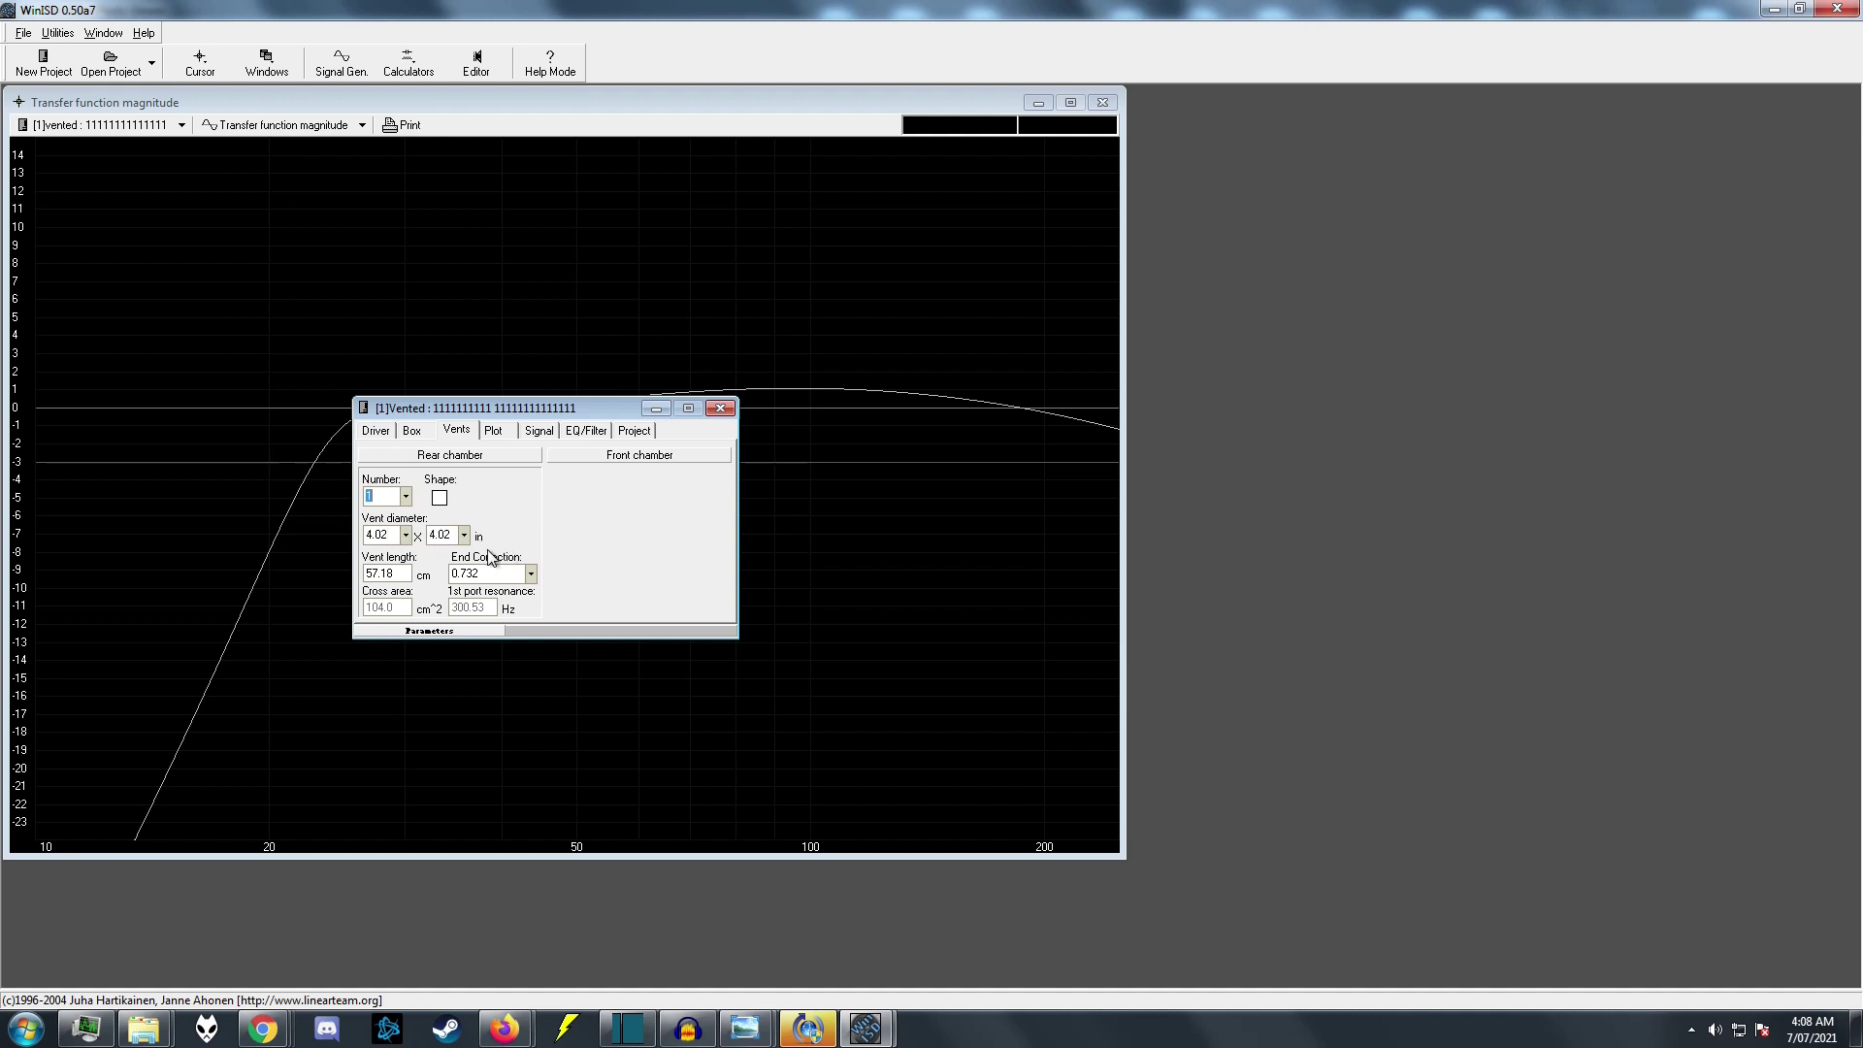
left_click(388, 535)
type("10")
key("BackSpace")
left_click(413, 432)
left_click_drag(437, 415, 493, 486)
left_click(513, 508)
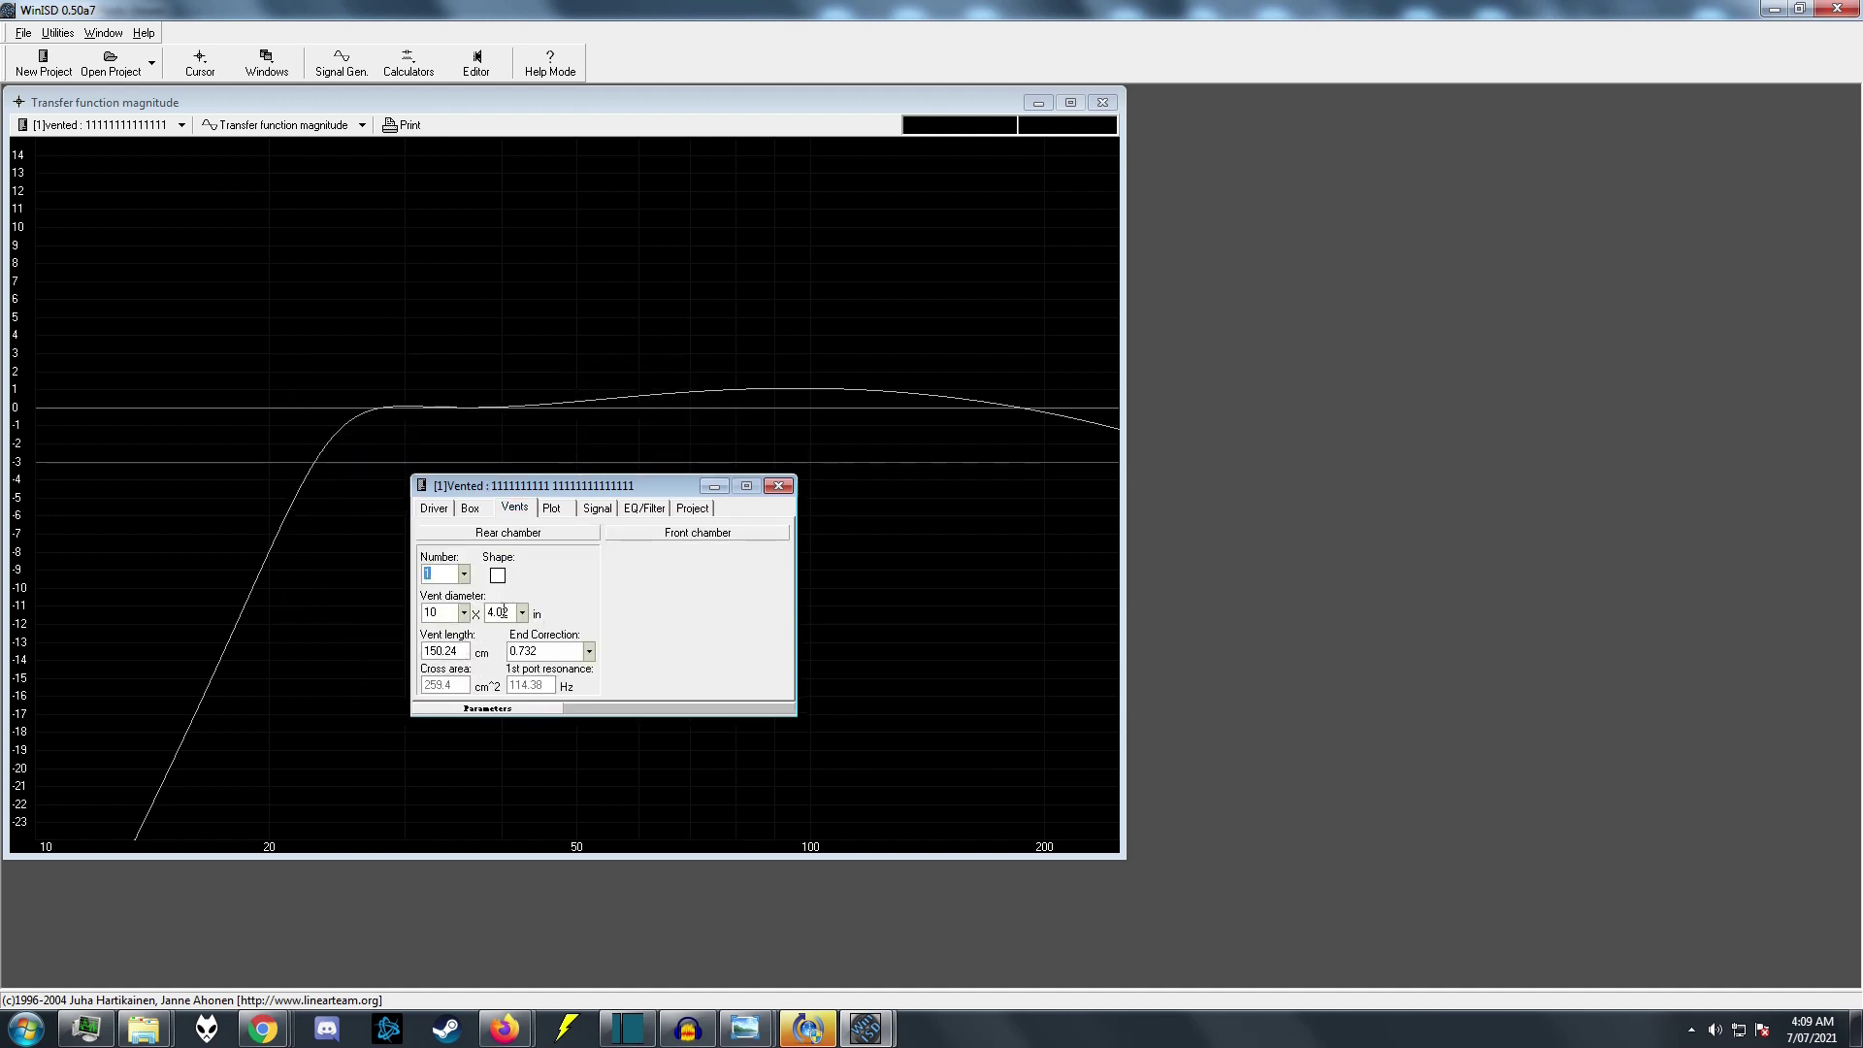
Tune the box to 36 Hz and check the resulting vent length.
left_click(469, 507)
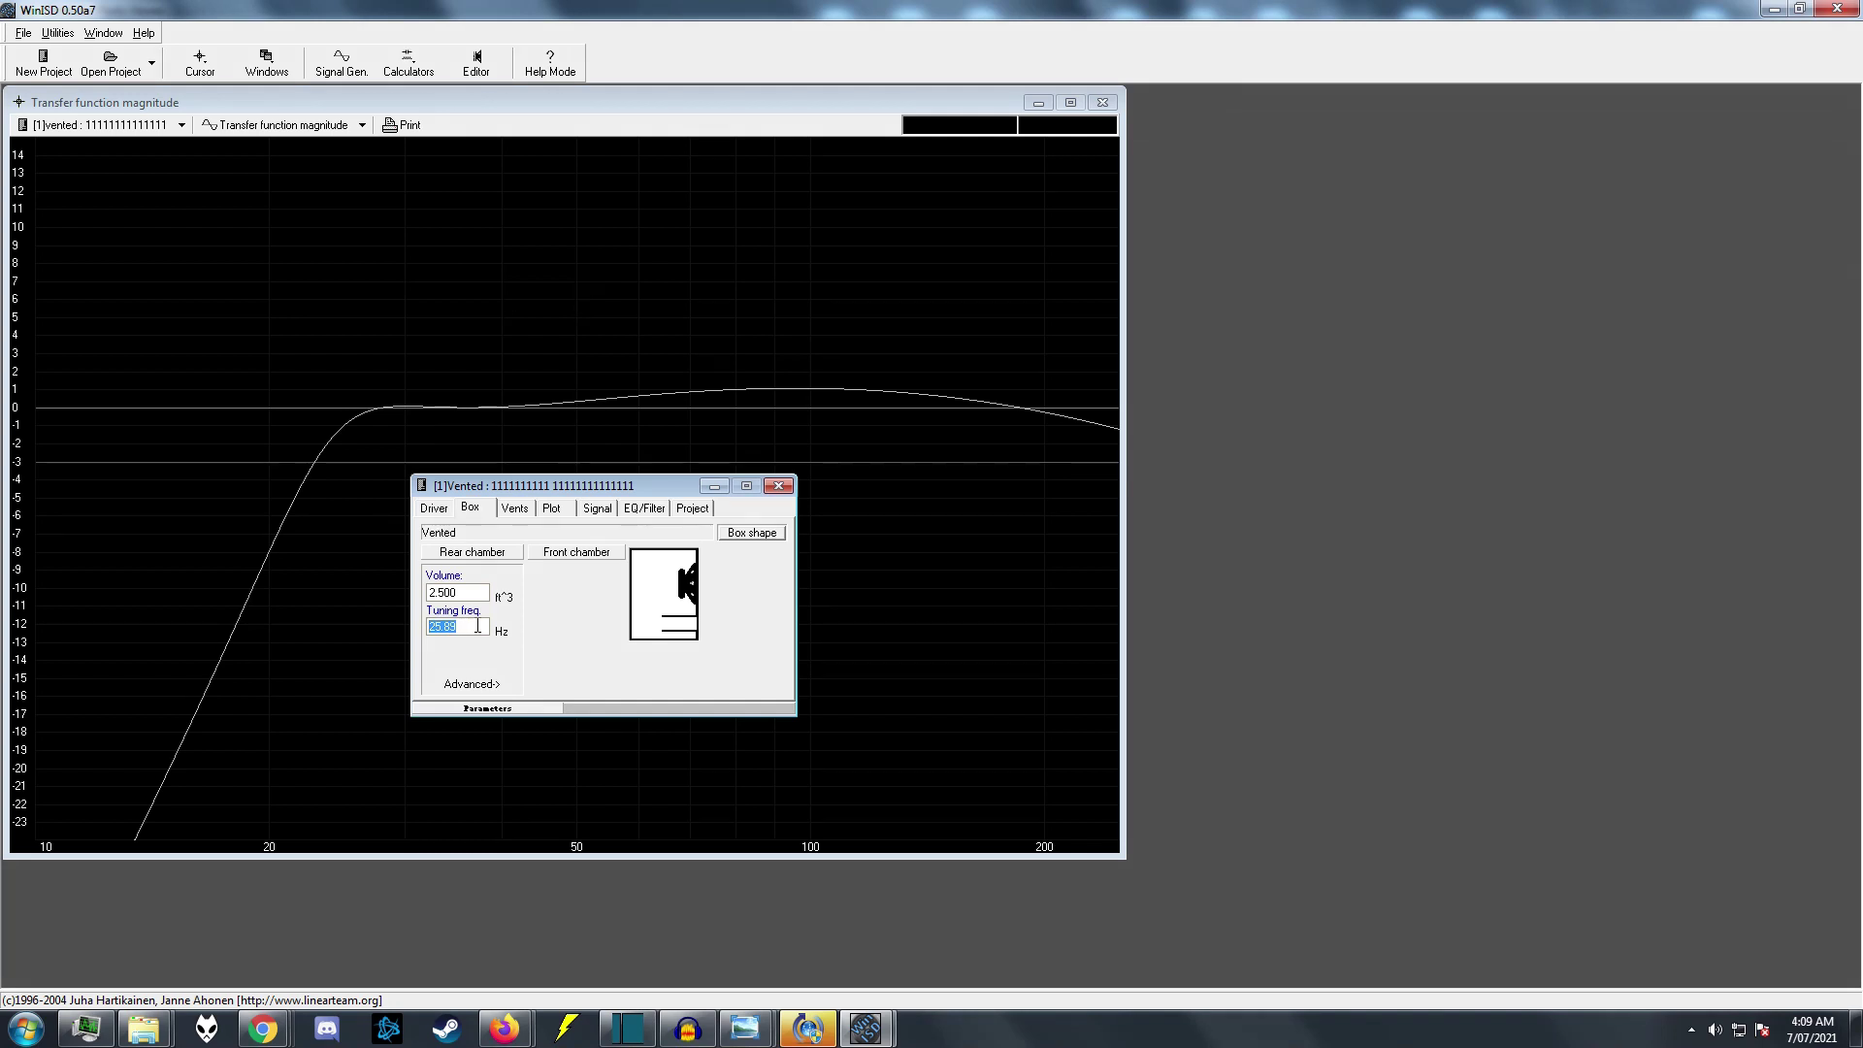
type("38")
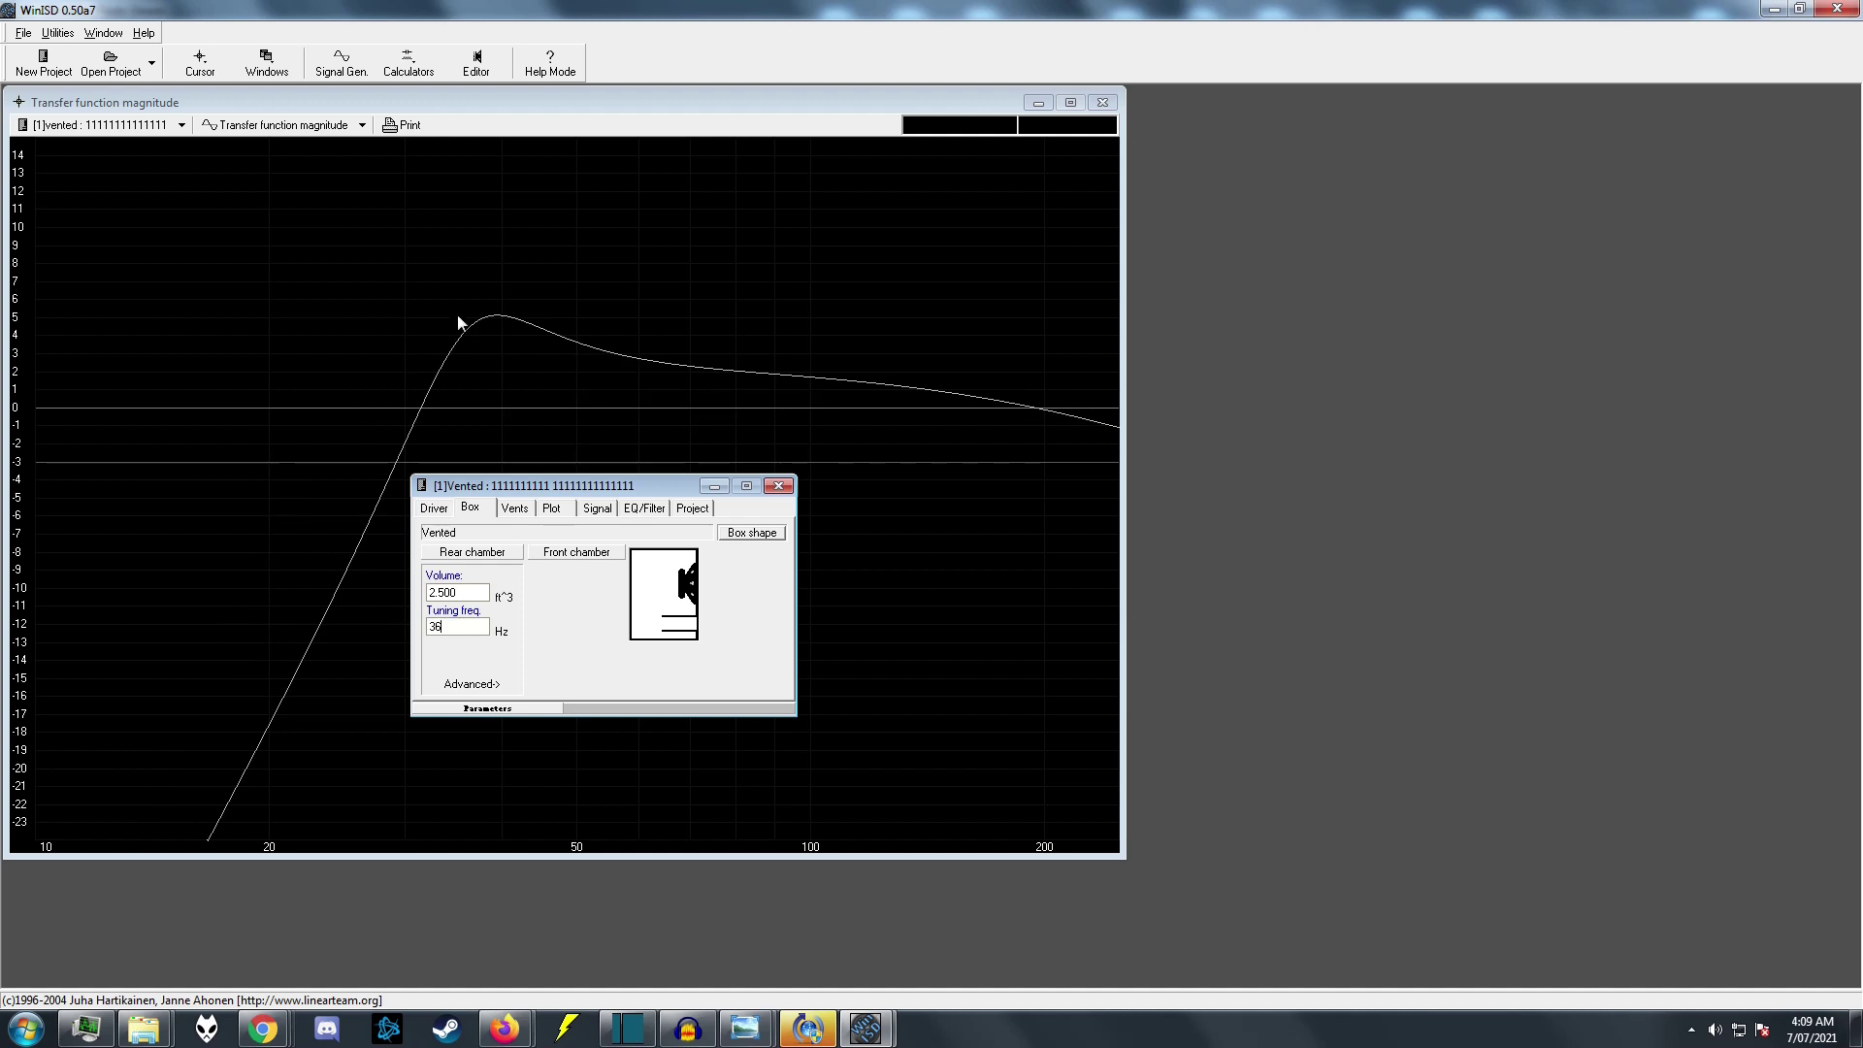
left_click(514, 508)
left_click_drag(526, 493, 565, 513)
left_click(504, 670)
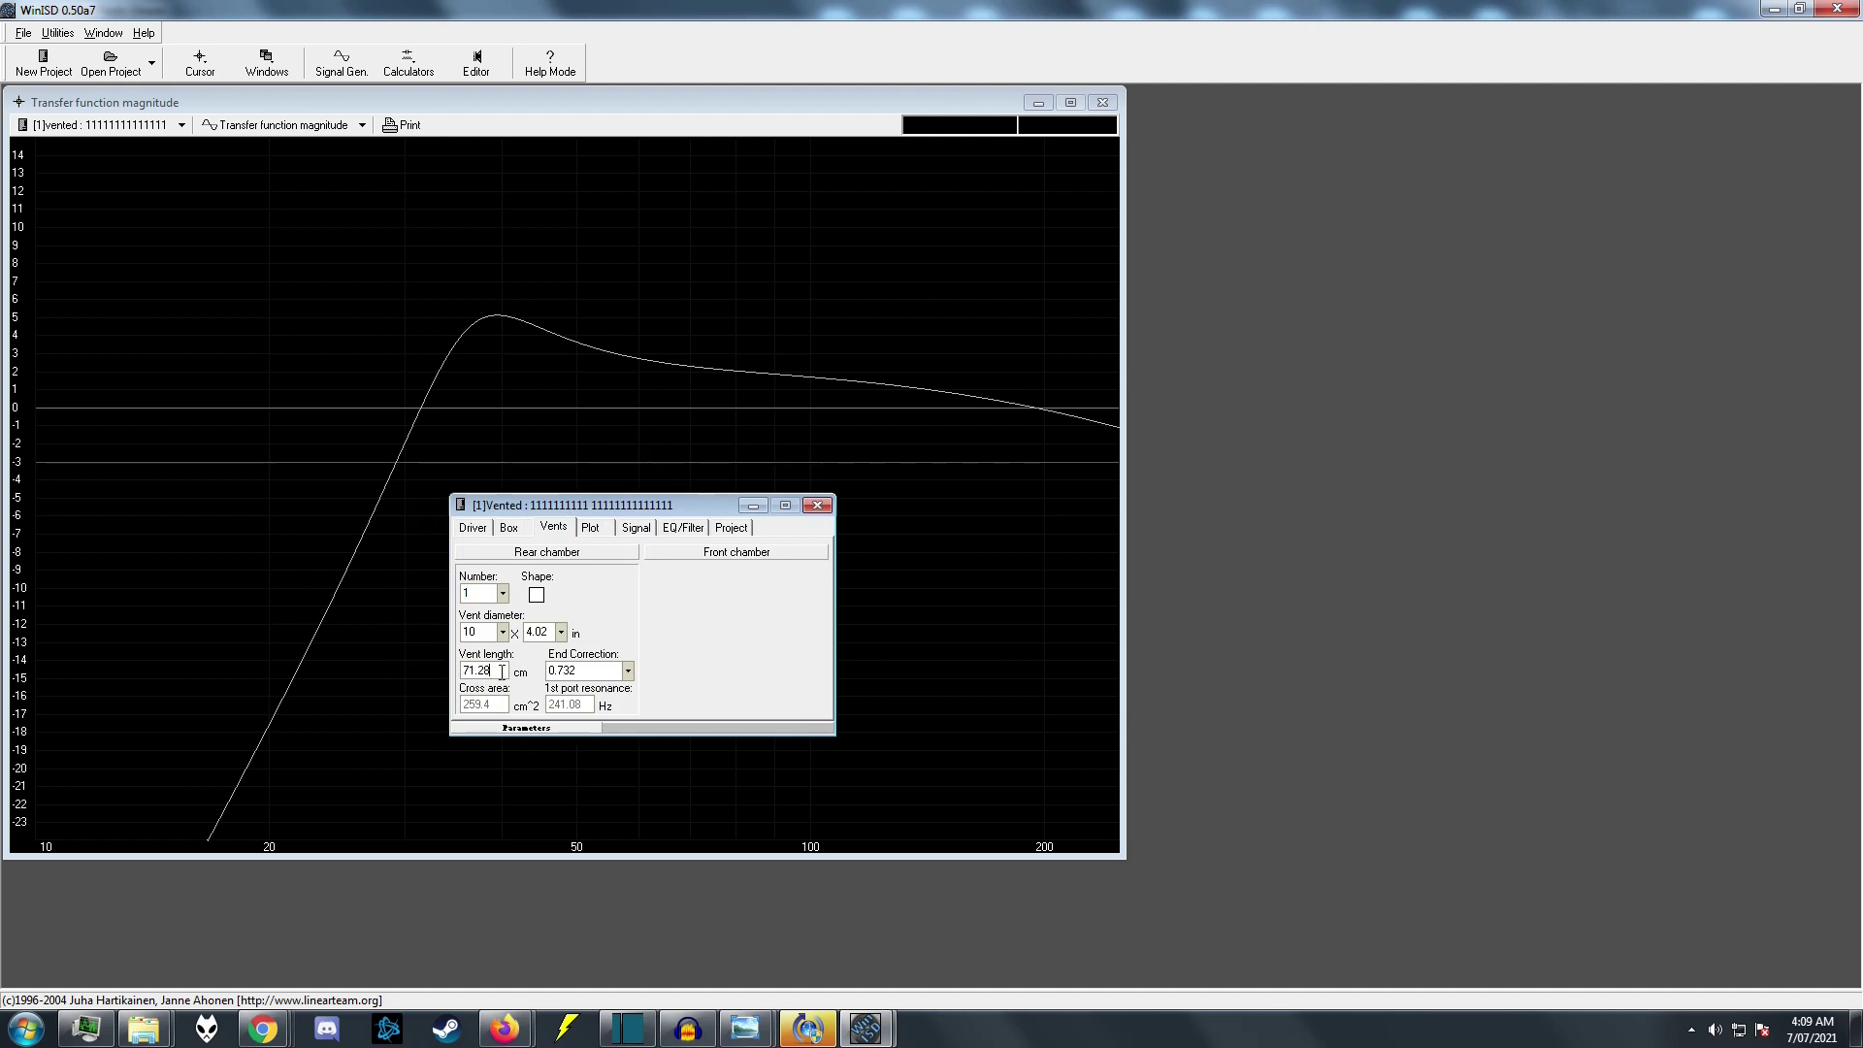
Make the vent round with a 6 in diameter, shortening it to 48.34 cm.
left_click(537, 596)
double_click(482, 632)
type("6")
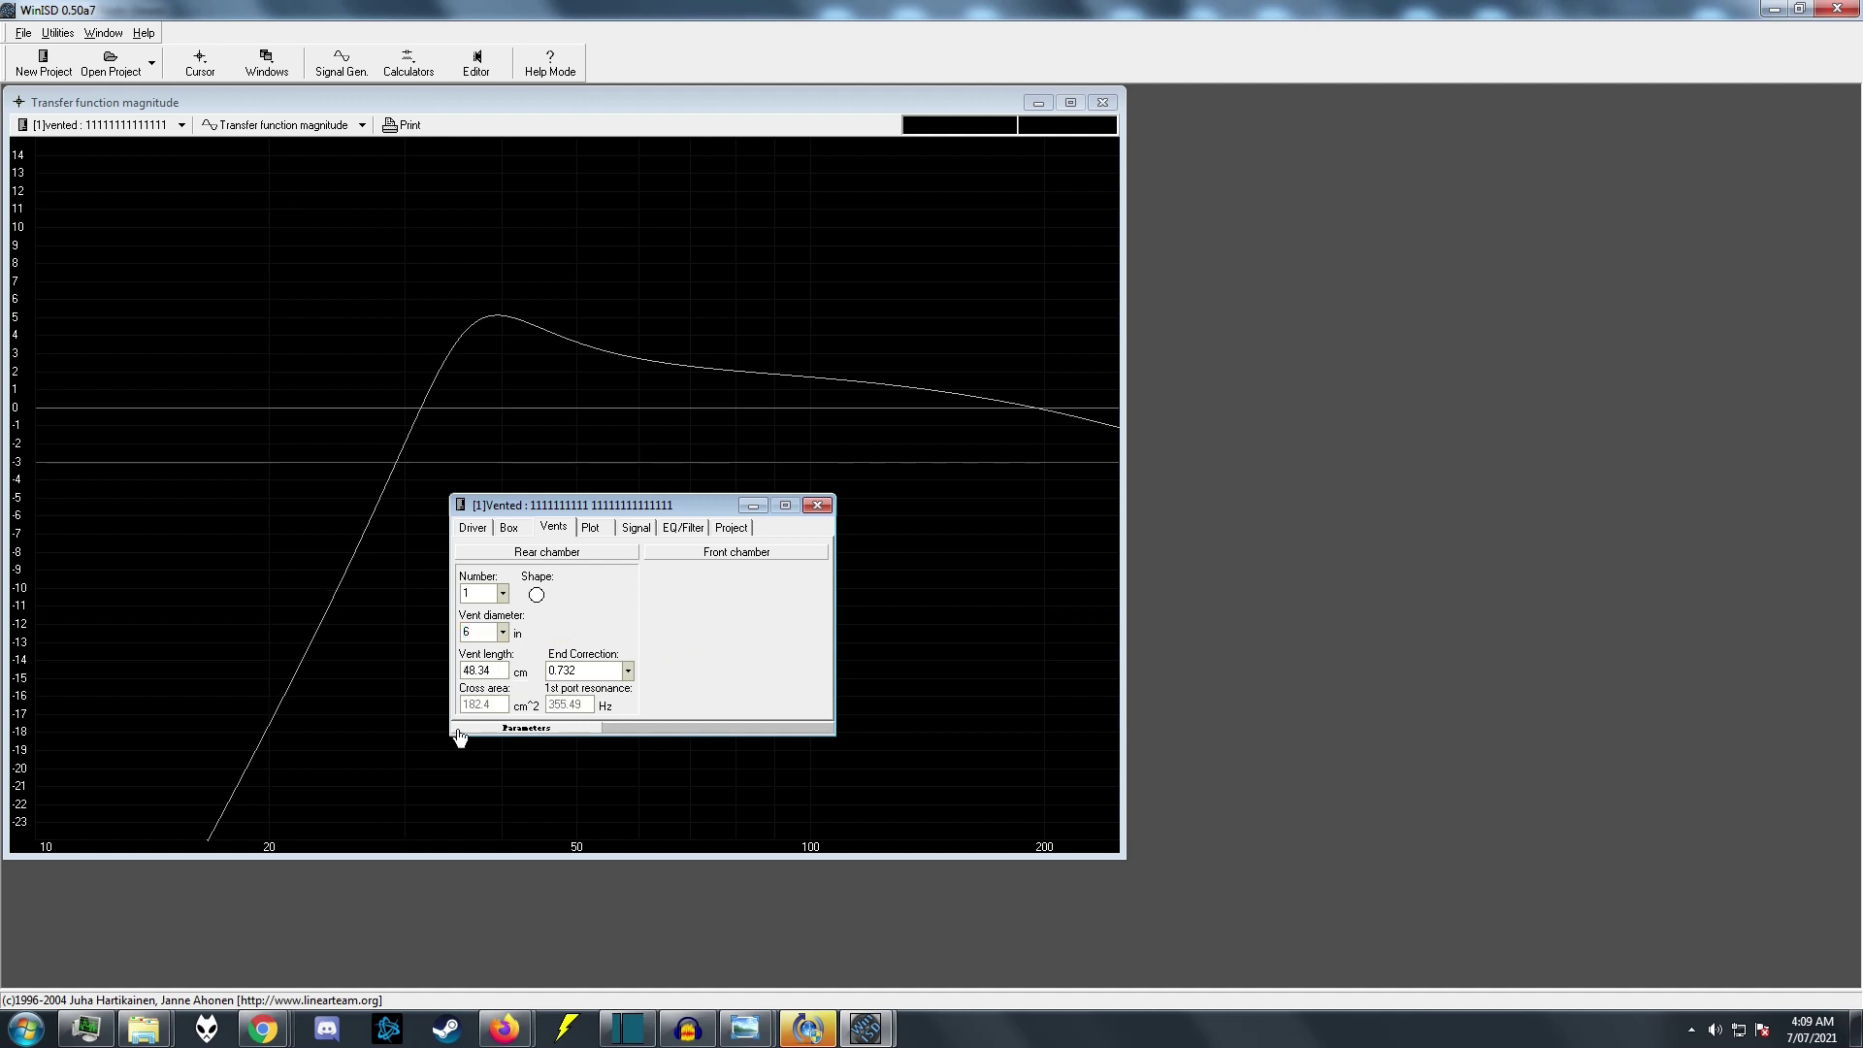
left_click(516, 530)
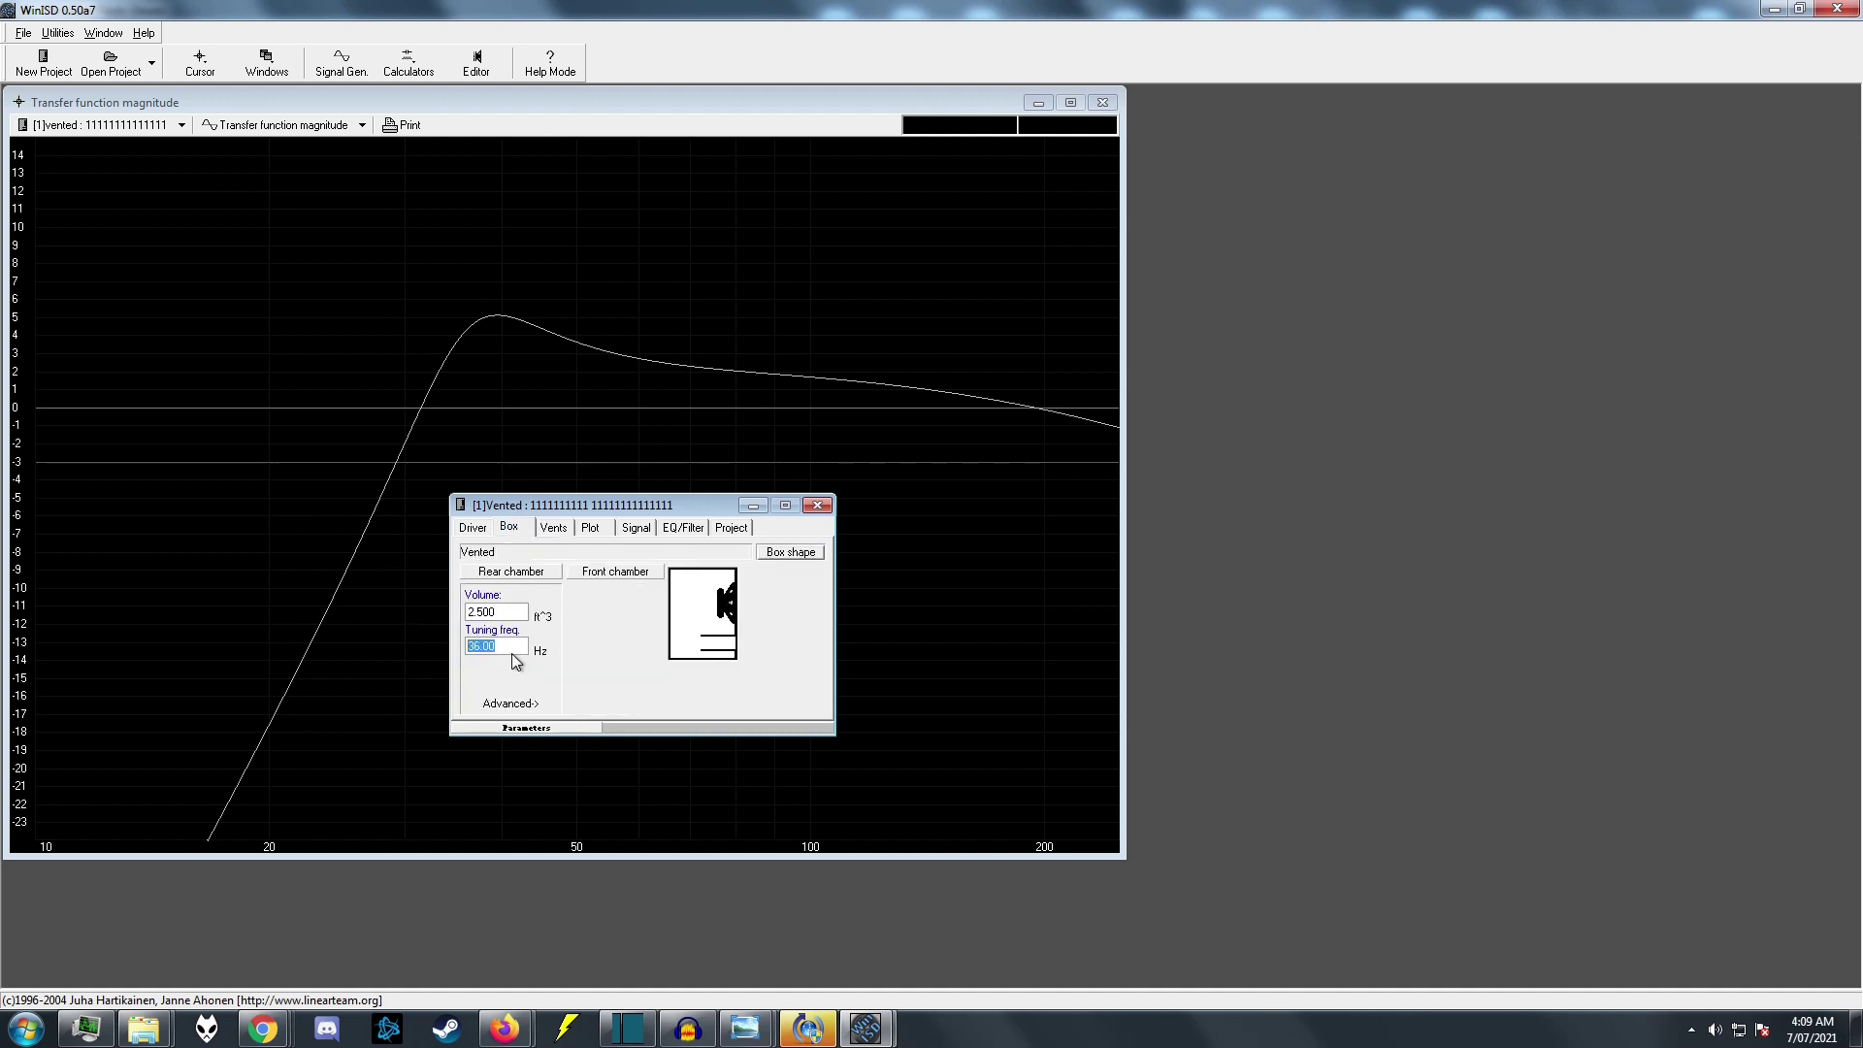
Try a 28 Hz tuning, then retune to 38 Hz, checking the vent length each time.
type("28")
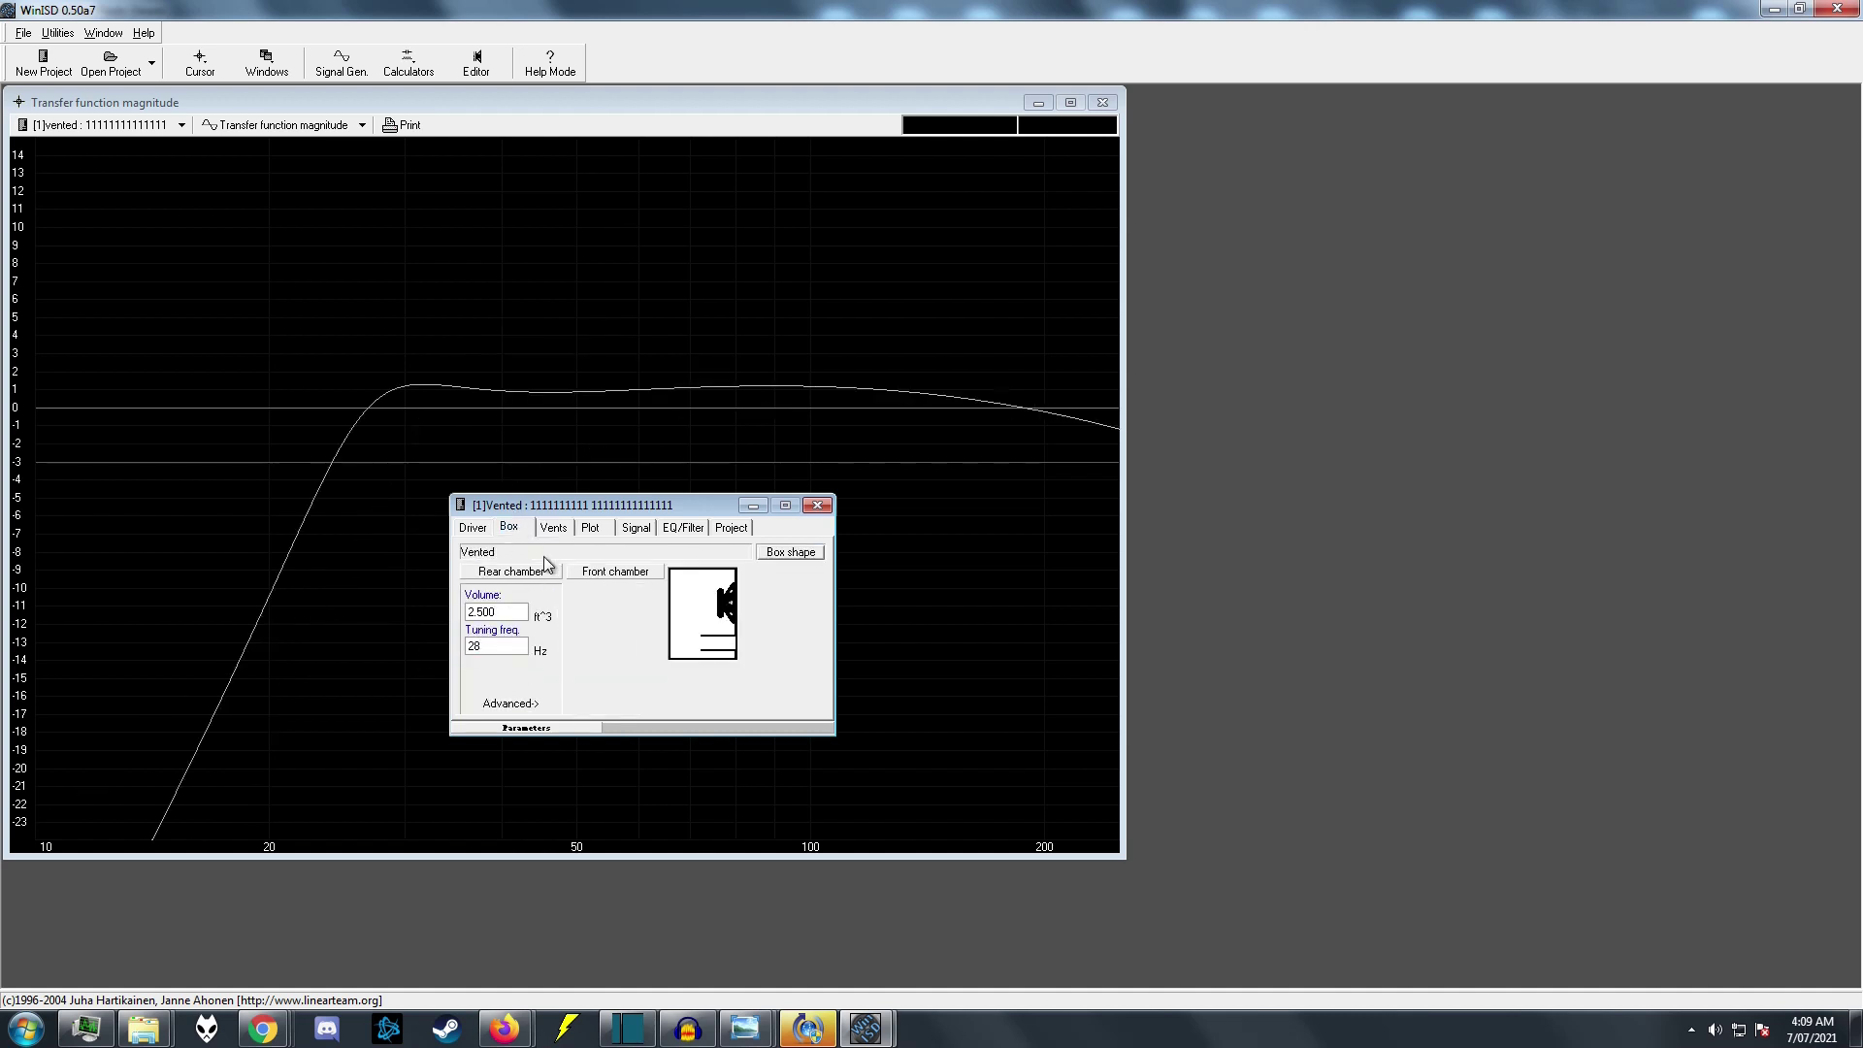
left_click(553, 527)
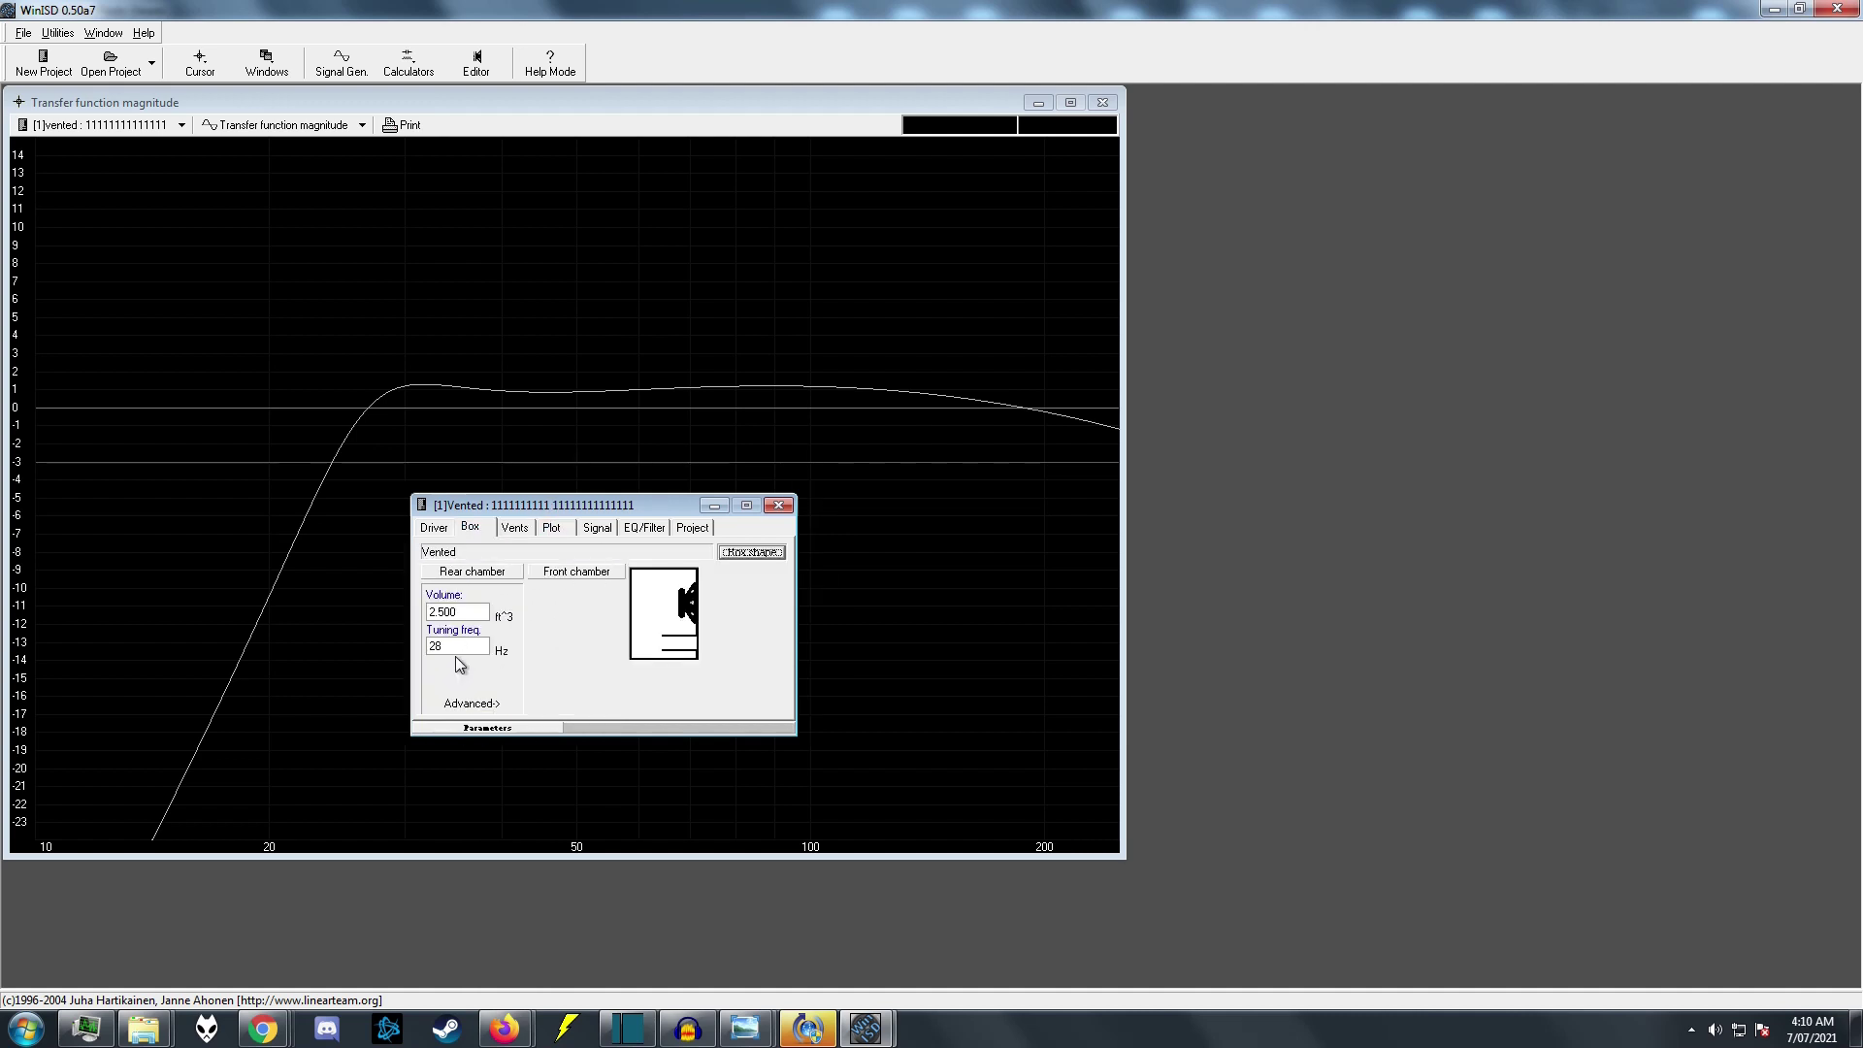
key("Tab")
type("38")
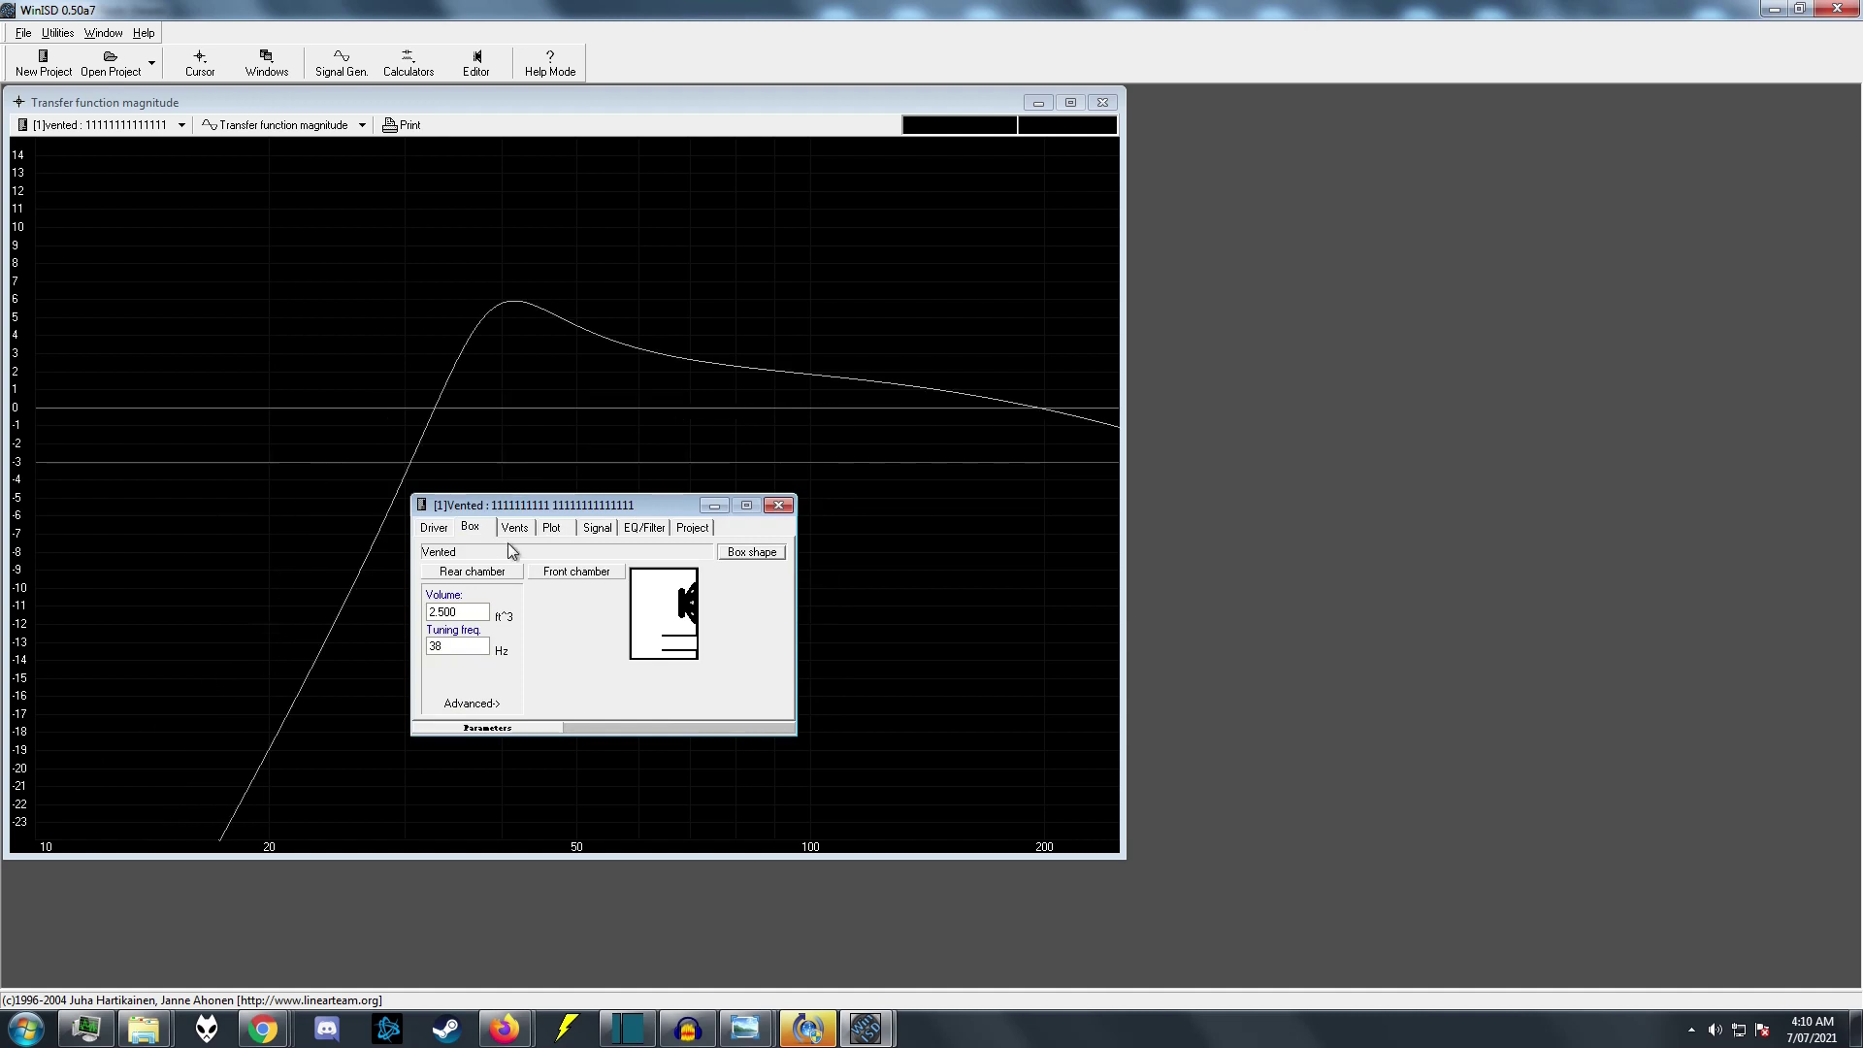
left_click(513, 529)
left_click(471, 529)
Reduce the box volume to 1.8 ft³ and place the box settings beside the graph.
double_click(465, 611)
type("1.8")
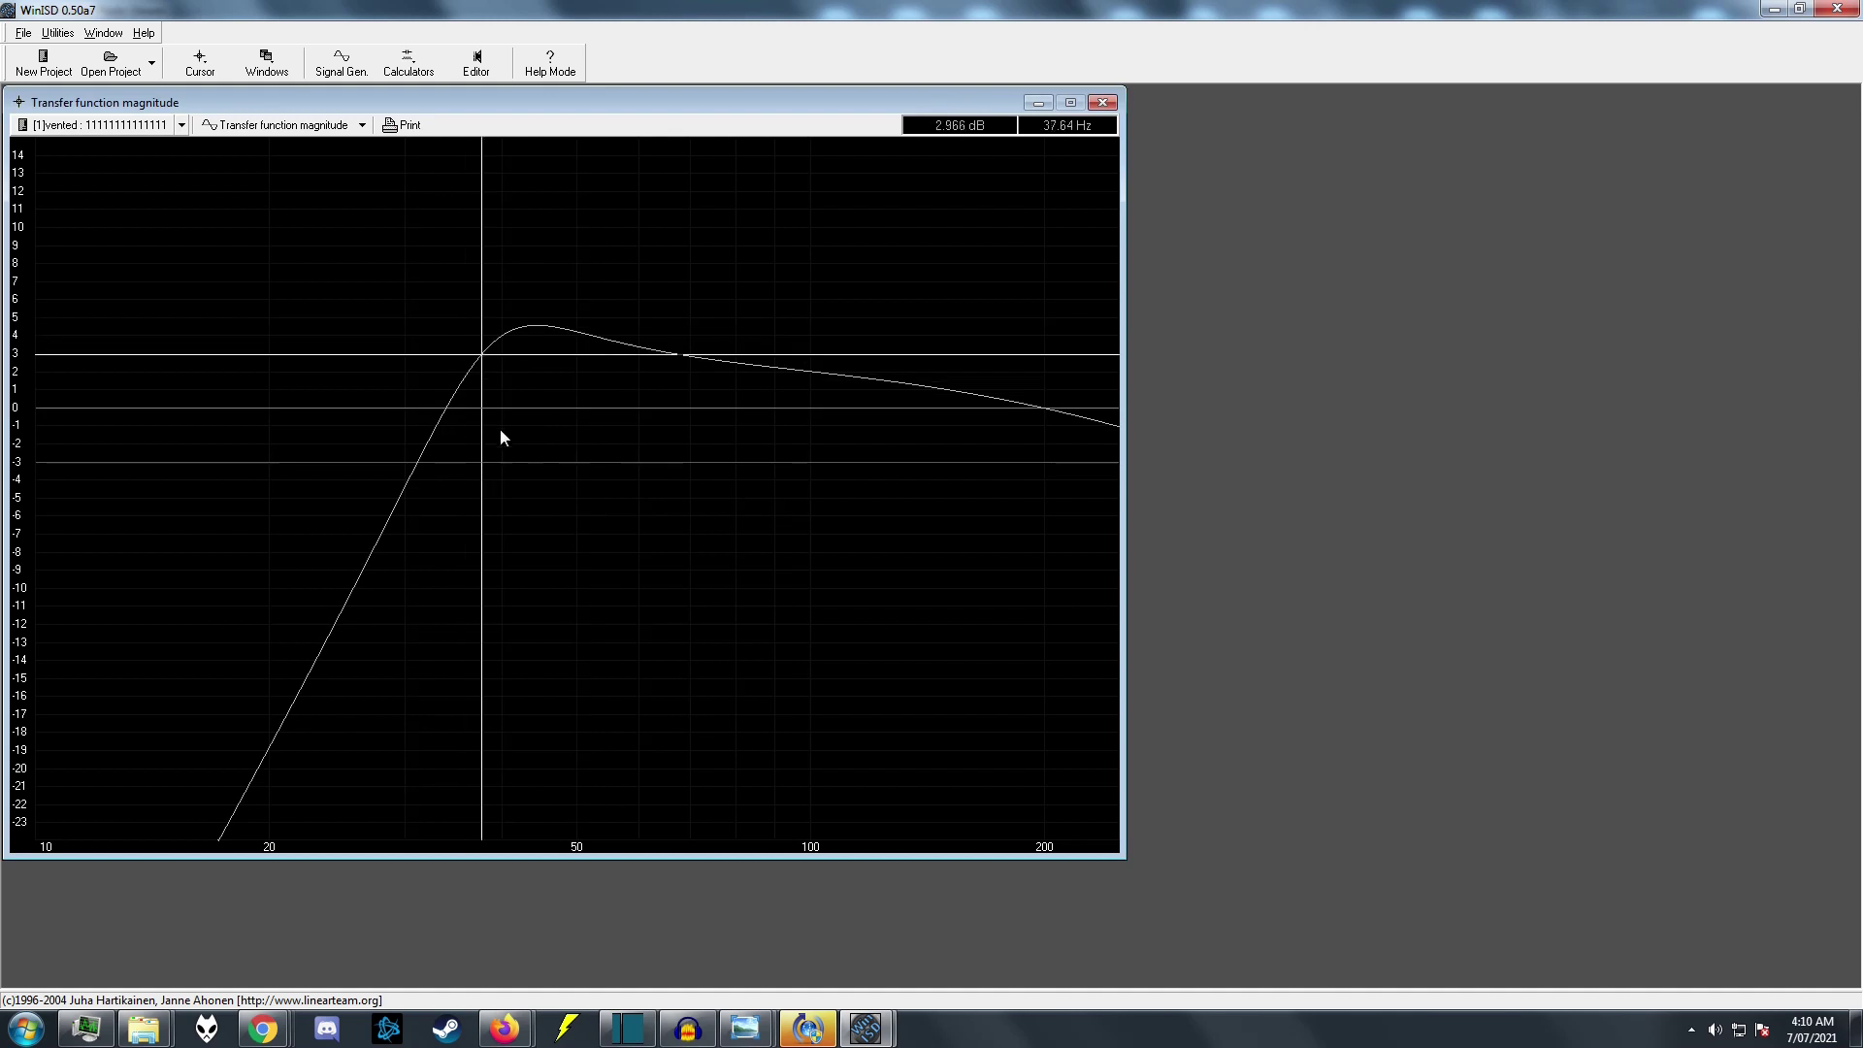
left_click_drag(660, 506, 1398, 409)
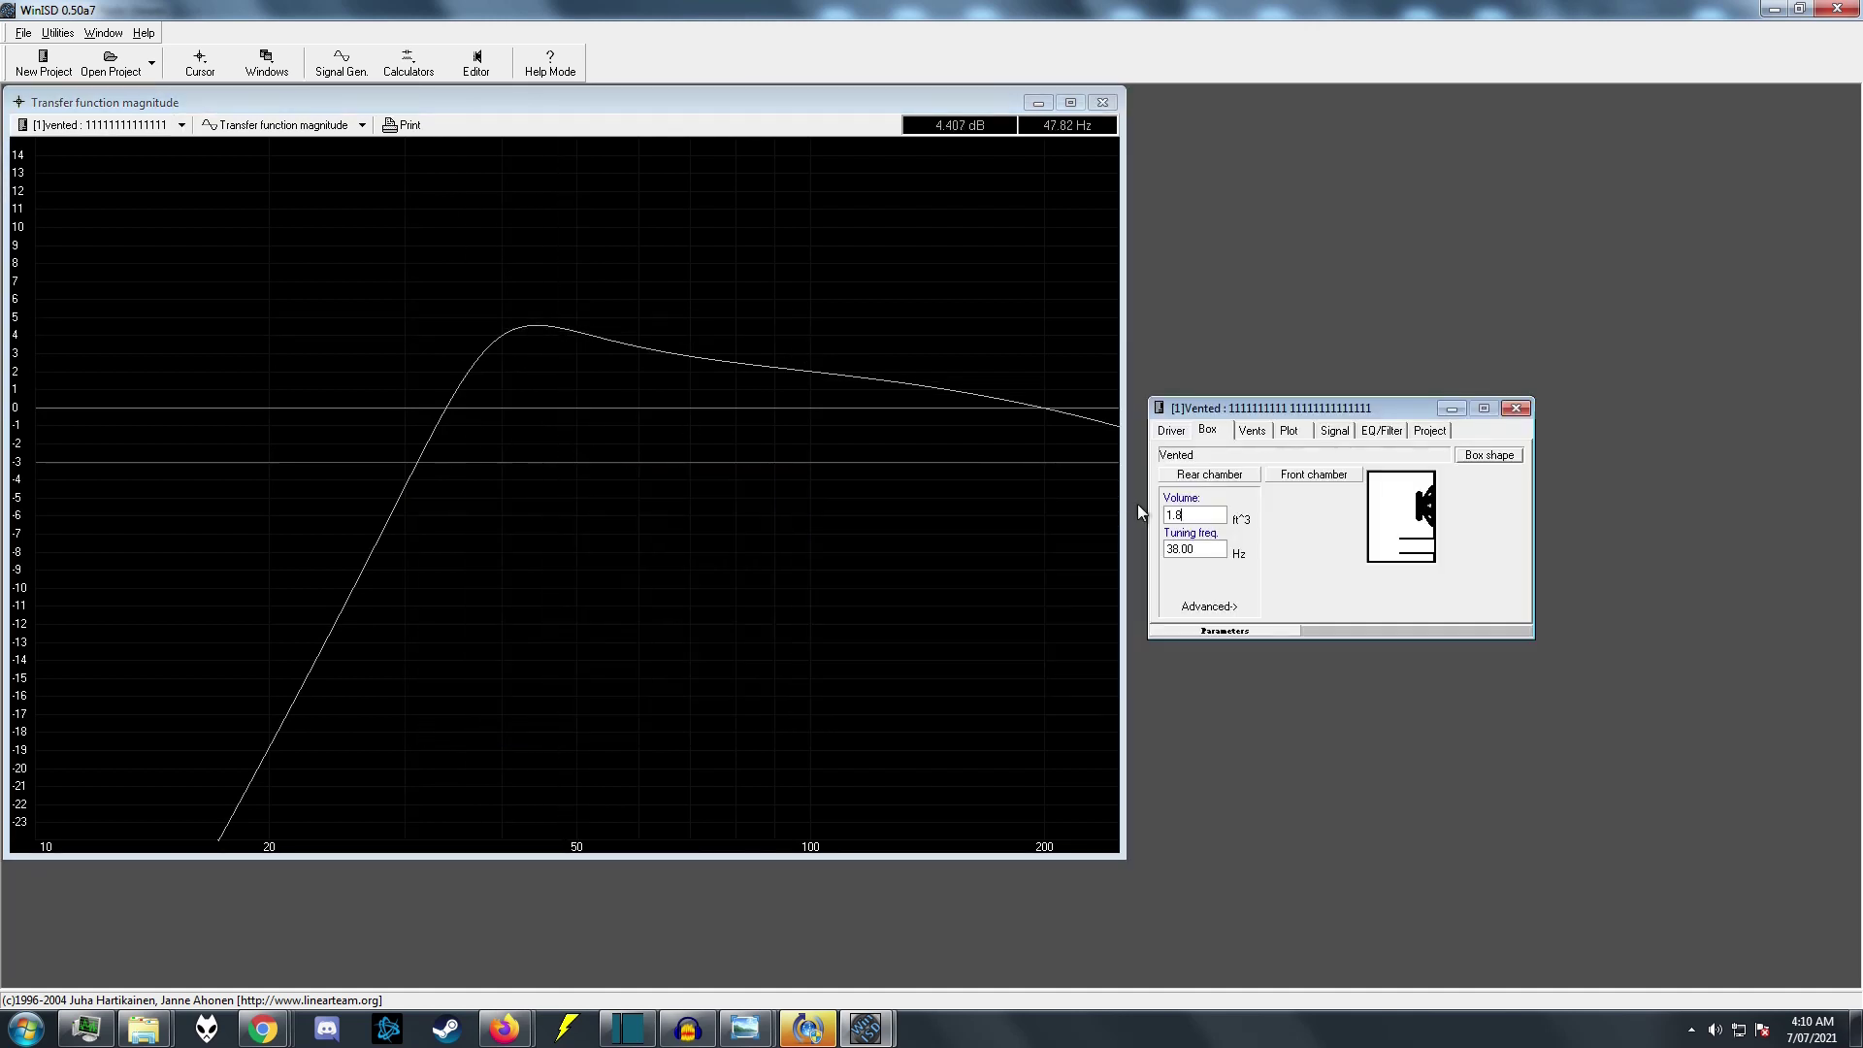